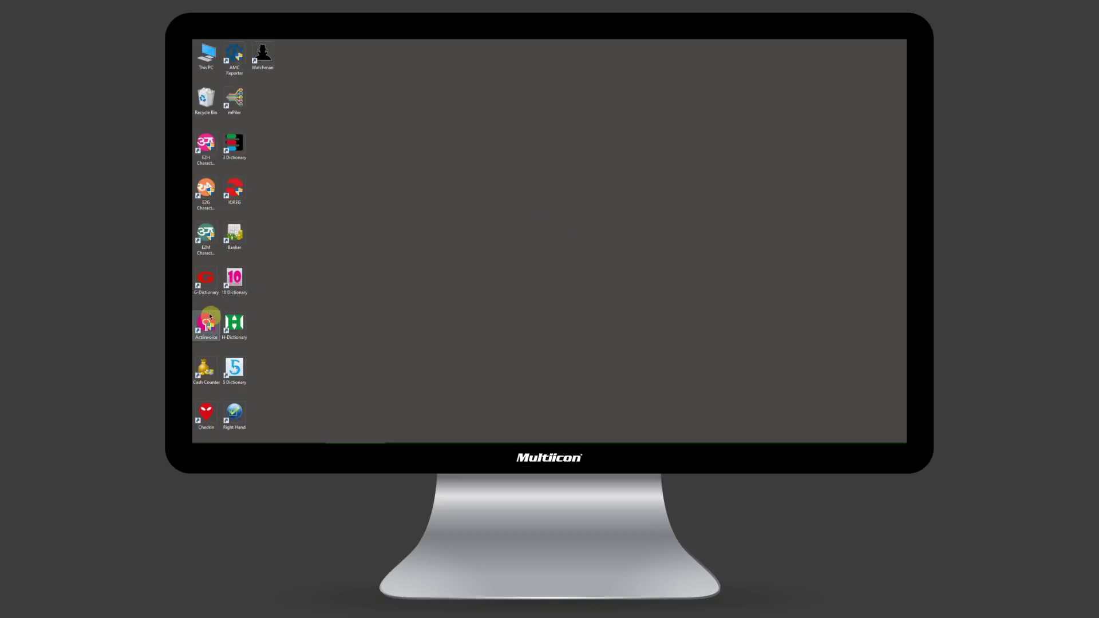
- Launch ActInvoice from the desktop and log in to reach the Masters list
double_click(208, 321)
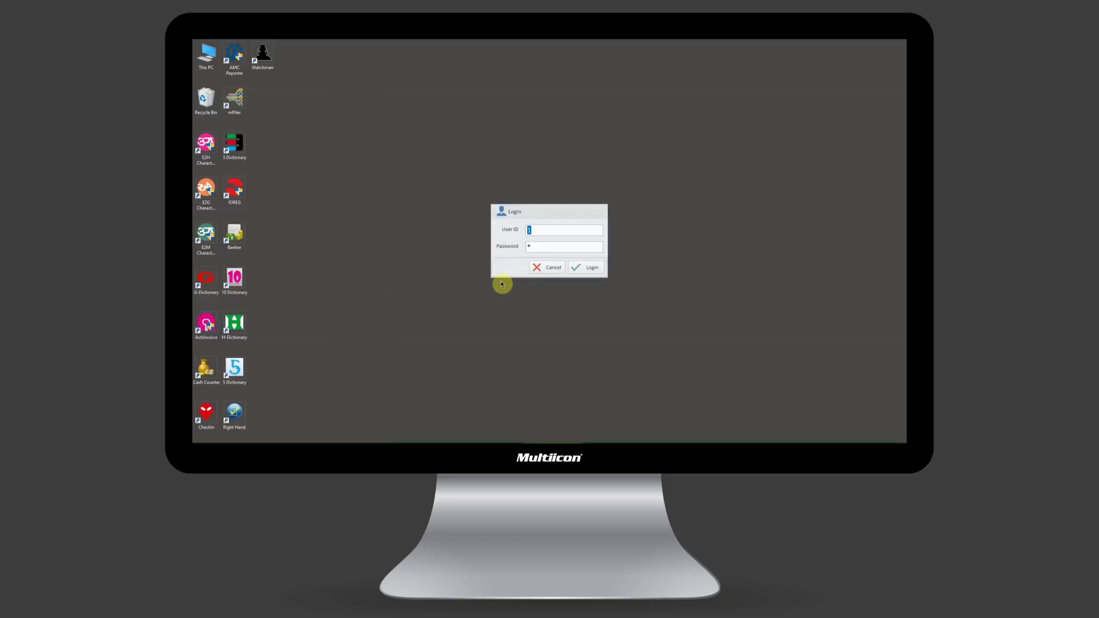
left_click(595, 274)
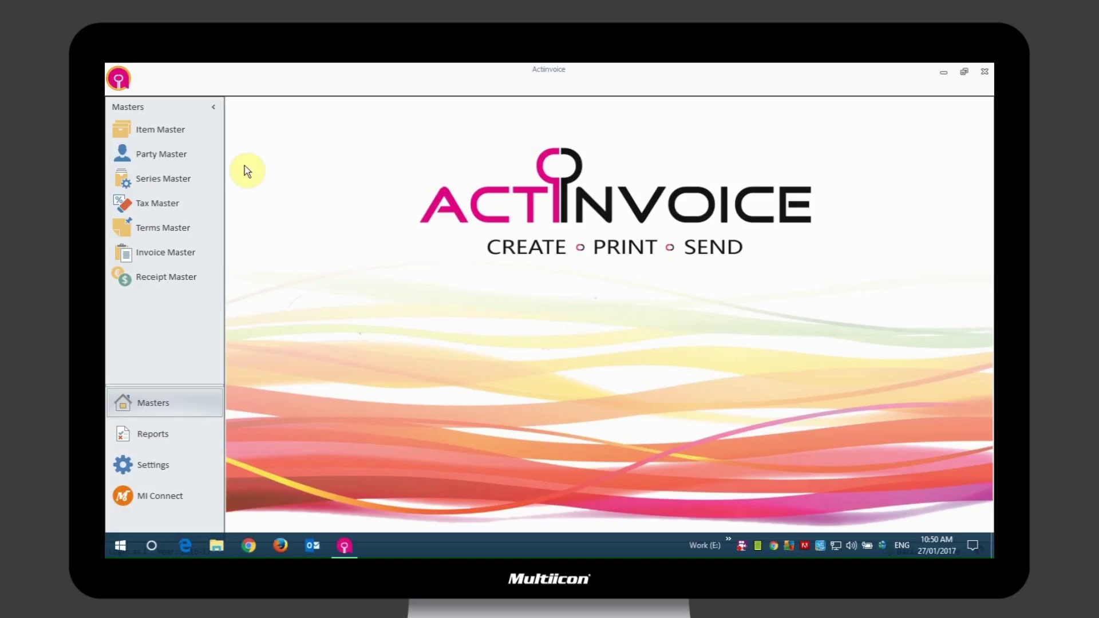
- Start a new General-group item named 'Canong MF1030 Printer' in the item list
left_click(176, 136)
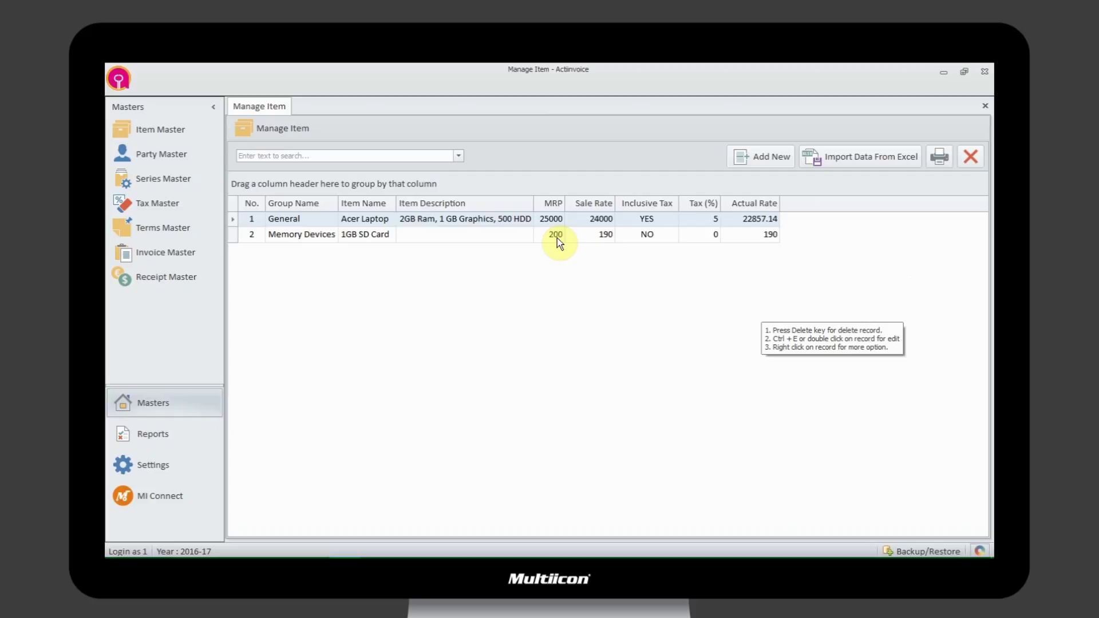
left_click(772, 159)
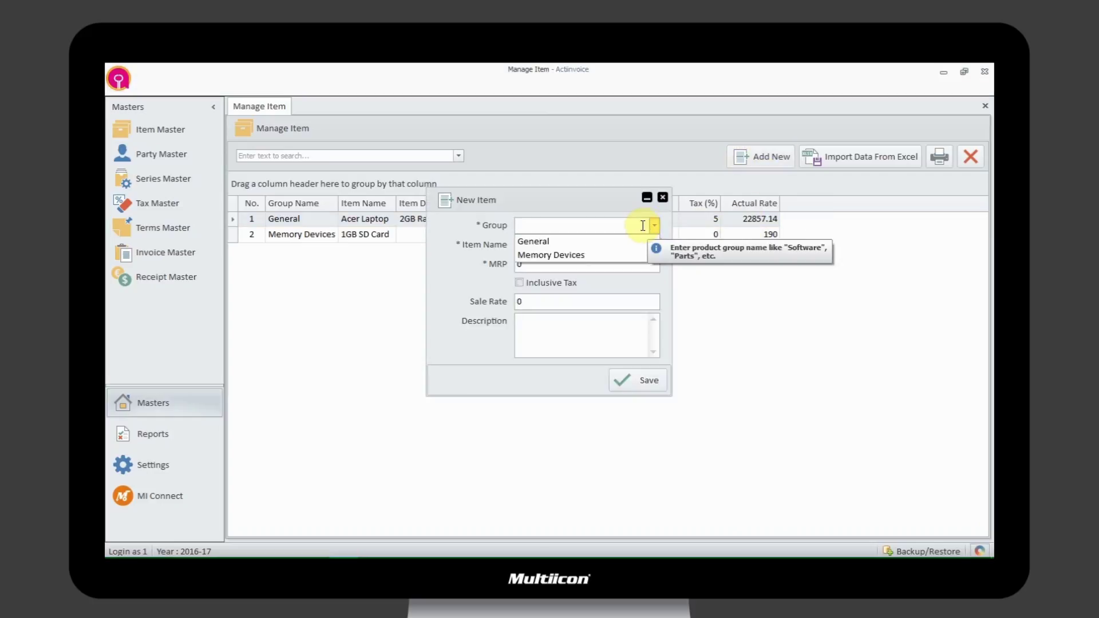
left_click(576, 241)
left_click(576, 245)
type("Canong MF1030 Pri")
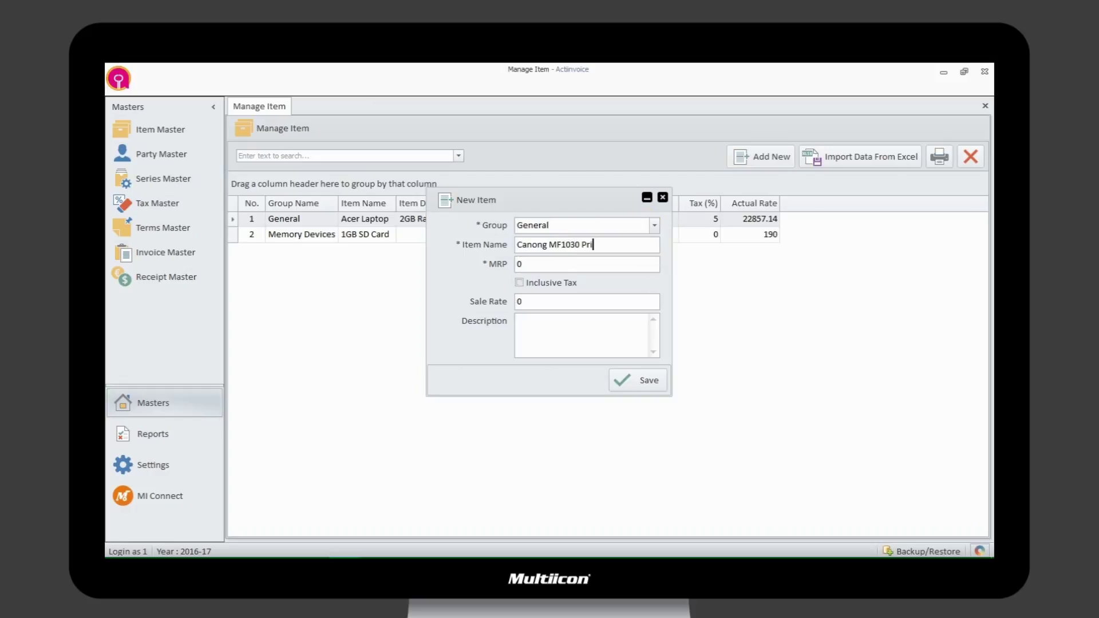
type("nter")
- Give the printer MRP 10000 and sale rate 9500, save it and close the form
key("Tab")
type("10000")
key("Tab")
type("9500")
key("Tab")
key("Return")
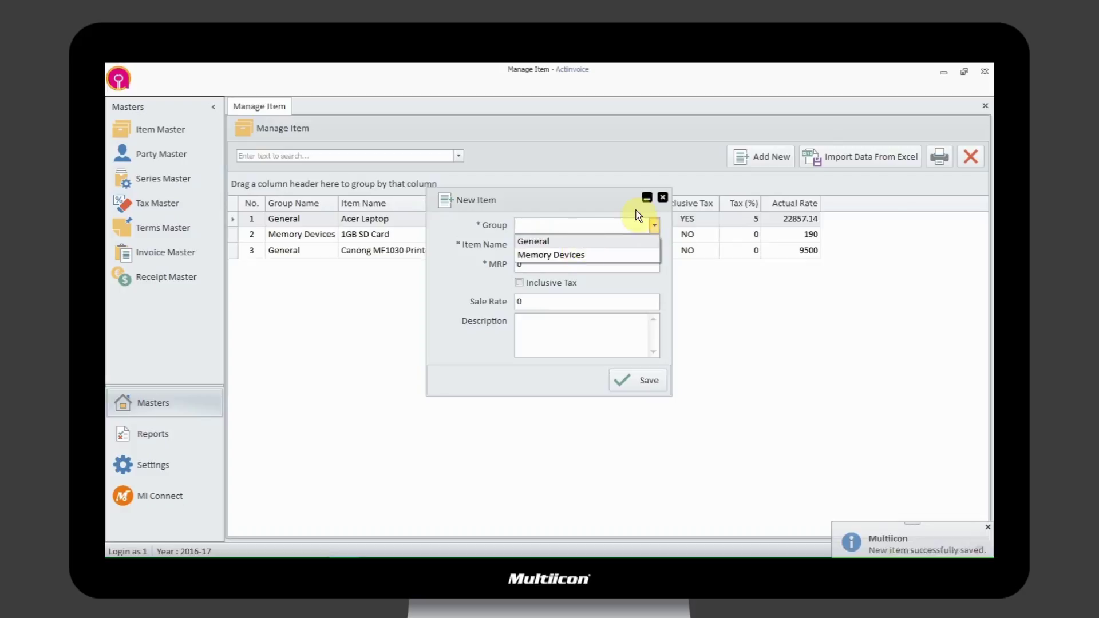
left_click(663, 197)
left_click(524, 361)
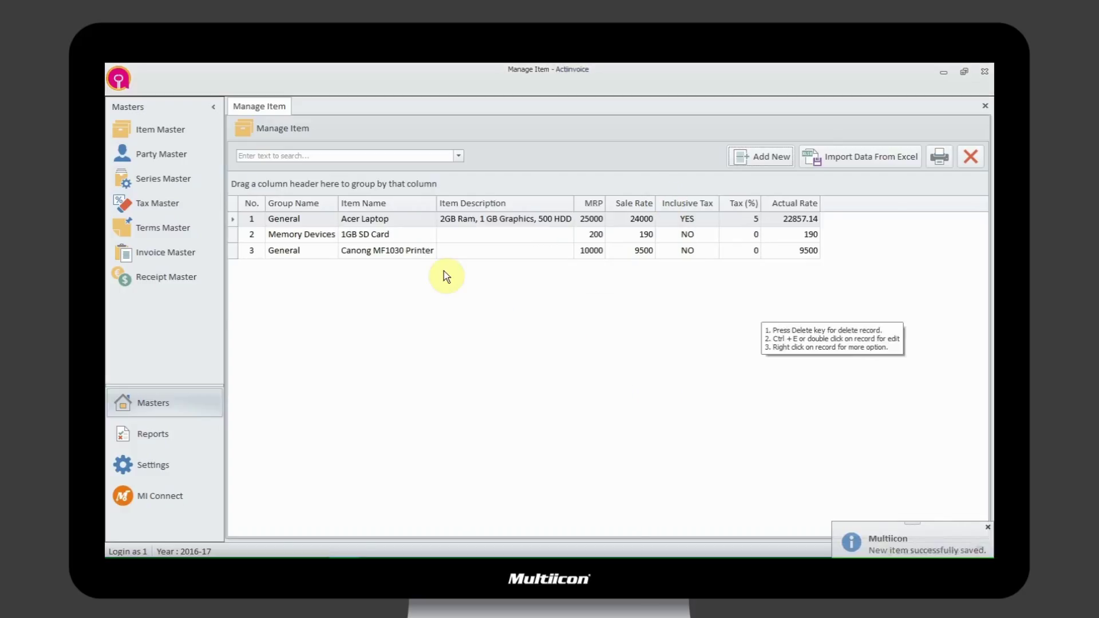
- Edit the printer item: description 'Image Class Printer', inclusive tax at 10%, then update
right_click(551, 252)
left_click(571, 258)
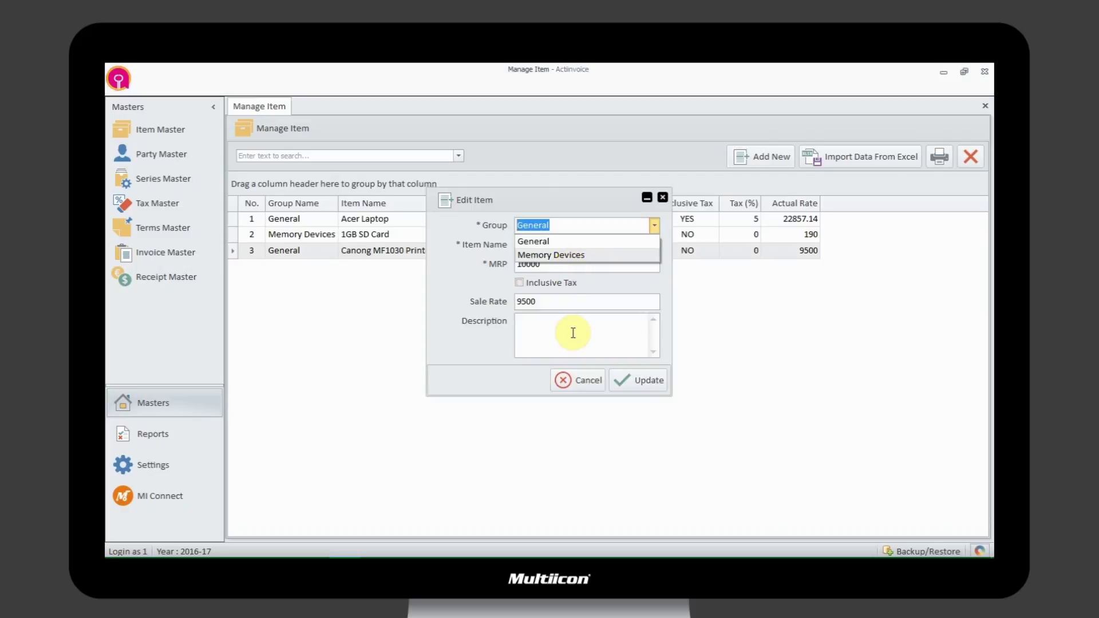
left_click(573, 332)
type("Image Class Printer")
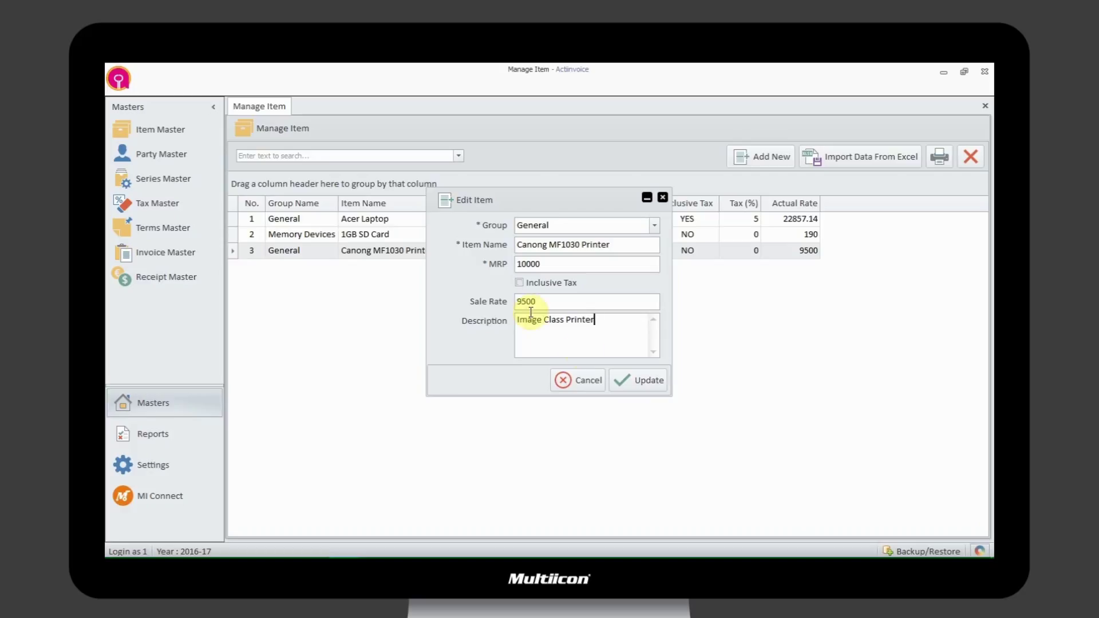
left_click(519, 283)
left_click(534, 319)
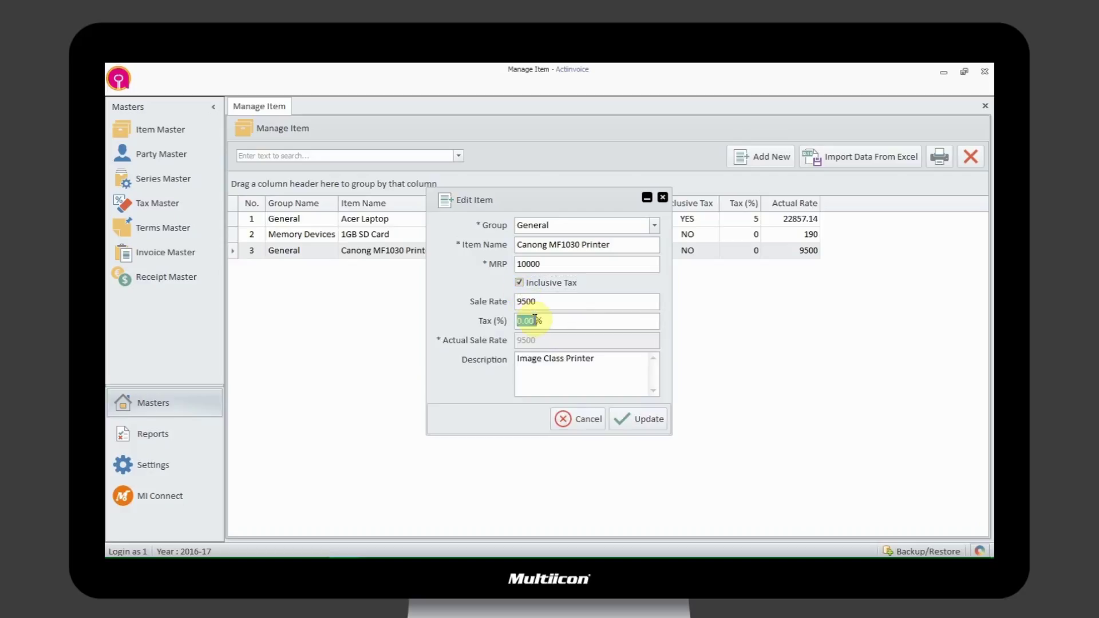
type("10")
left_click(636, 417)
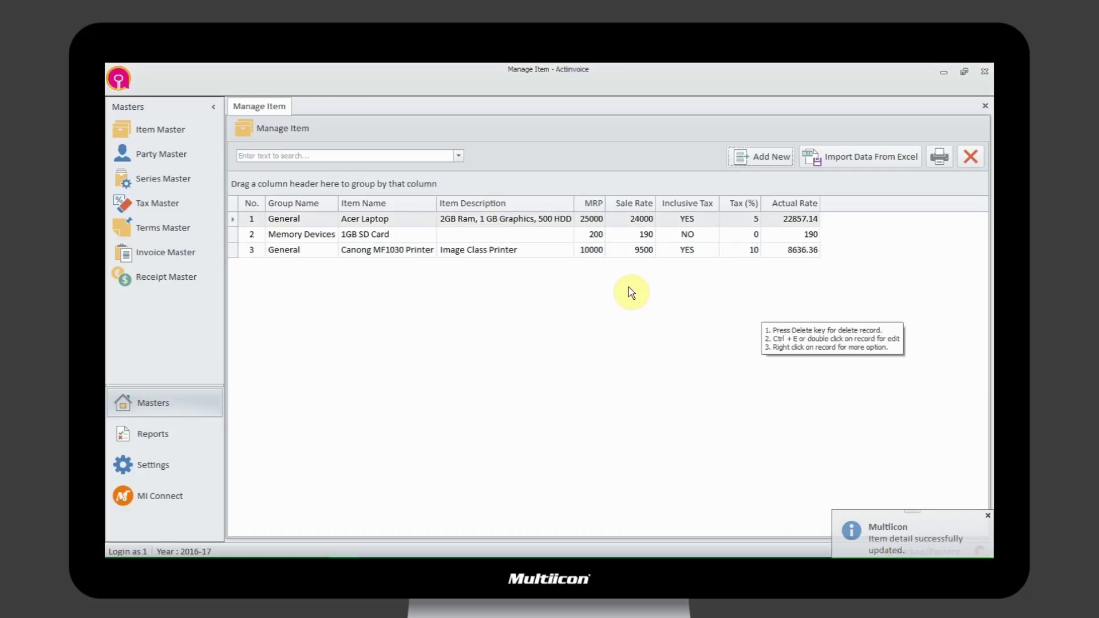
- Delete the 1GB SD Card item, then view and dismiss the Import Data From Excel options
left_click(502, 233)
right_click(502, 233)
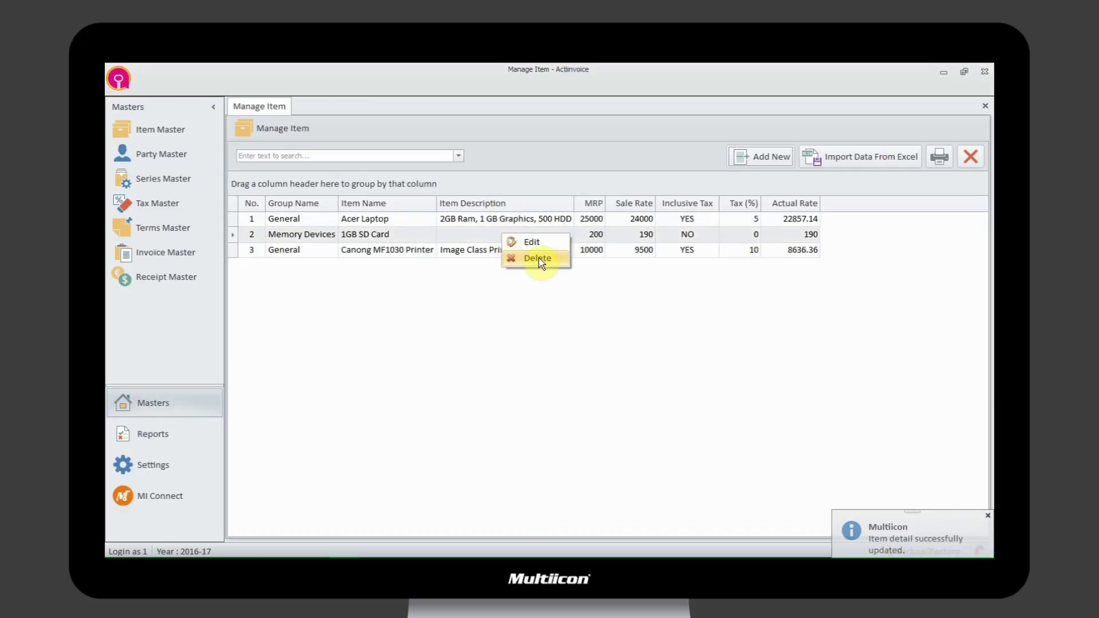
left_click(556, 263)
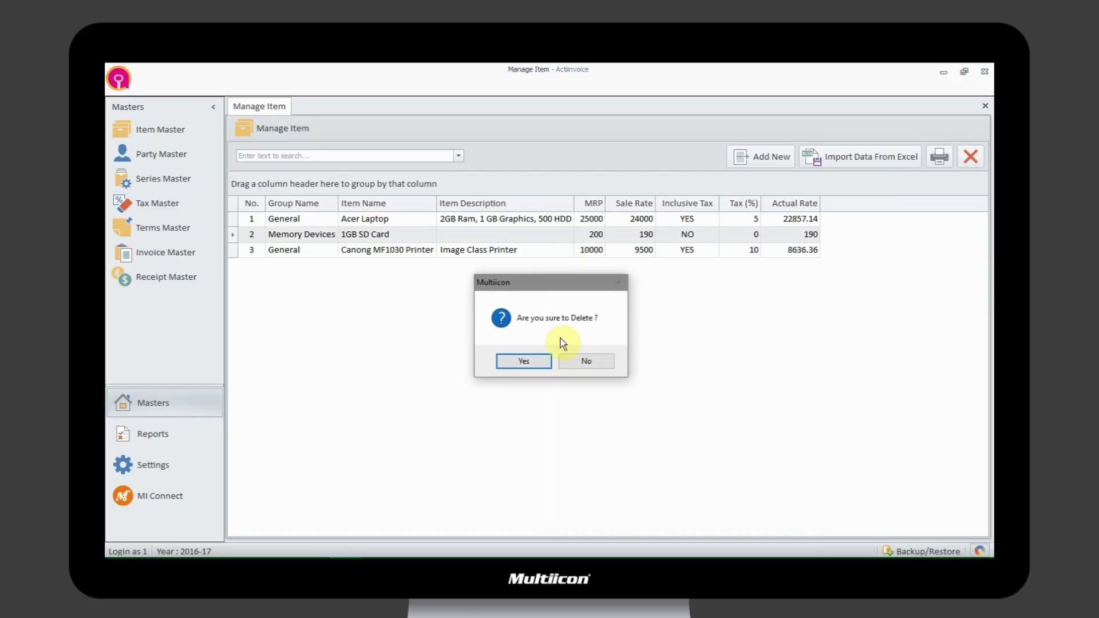
left_click(535, 363)
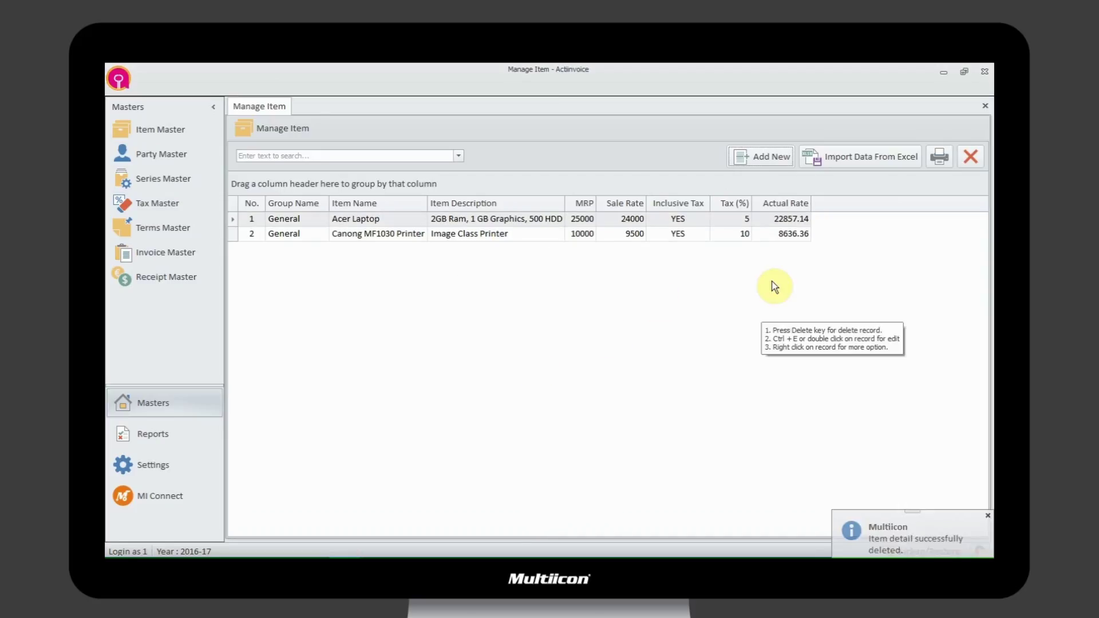
left_click(910, 164)
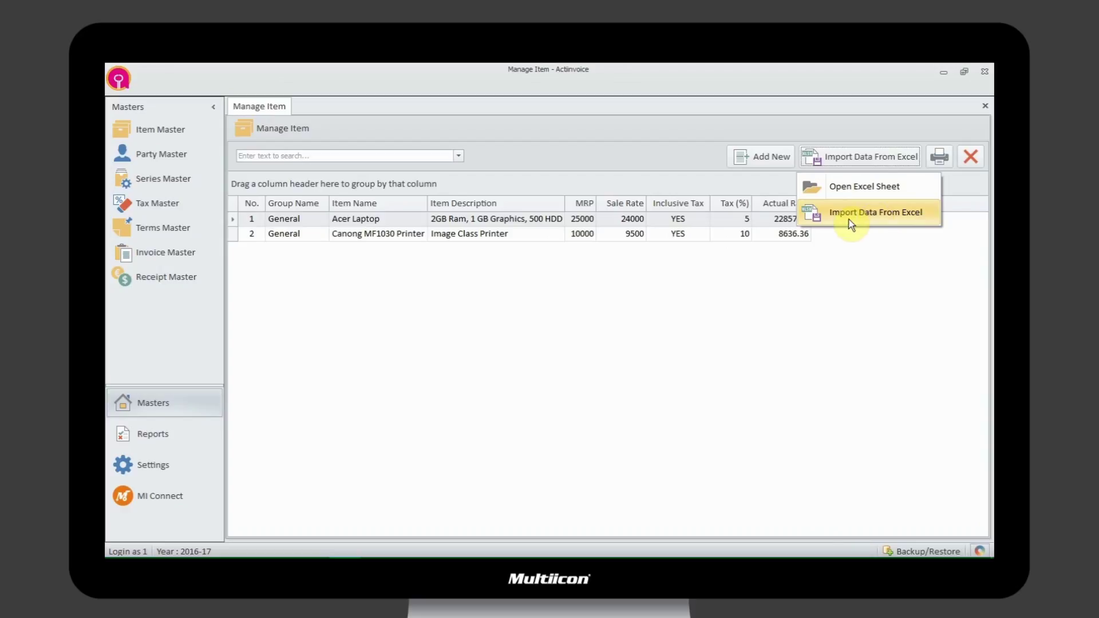
left_click(882, 285)
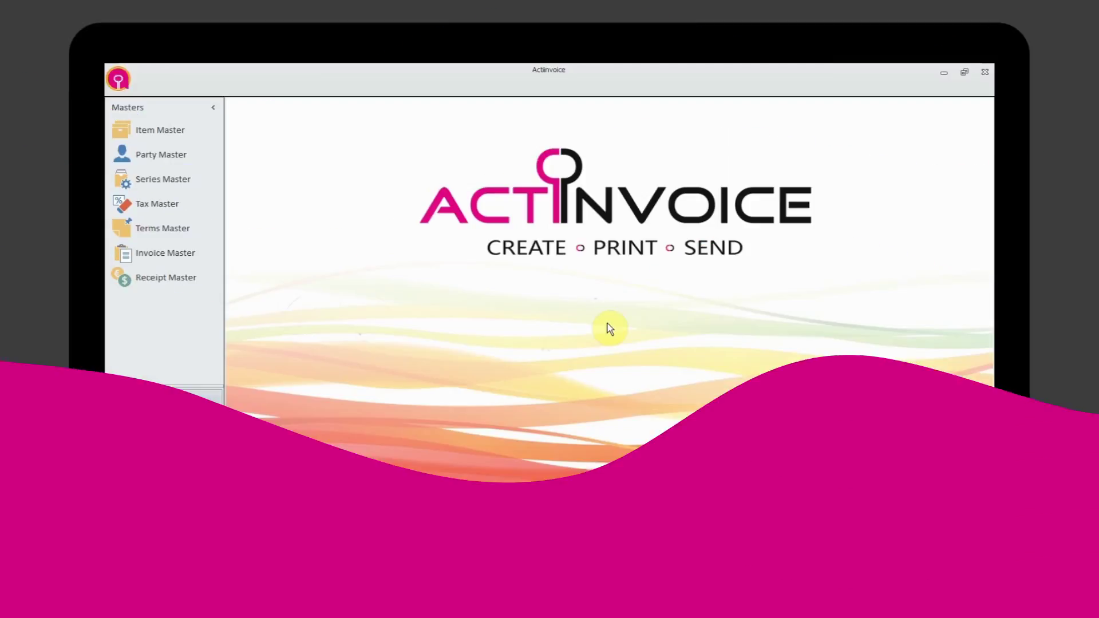
- Start a new party 'Multiicon' with a contact person, address Airport Road and city Ahmedabad
left_click(165, 157)
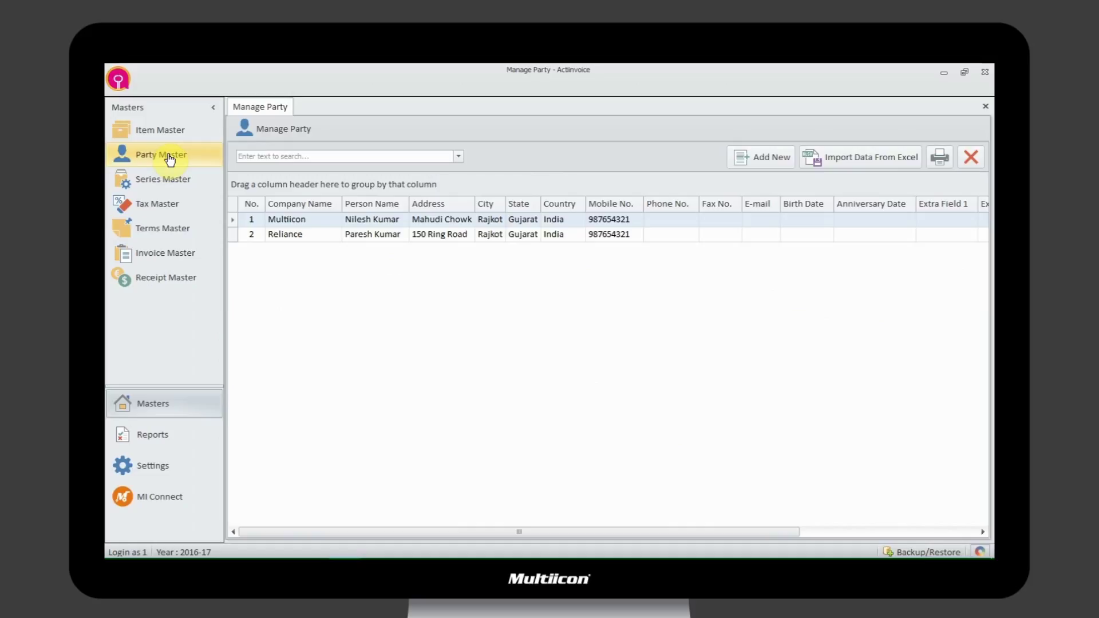
mouse_move(827, 344)
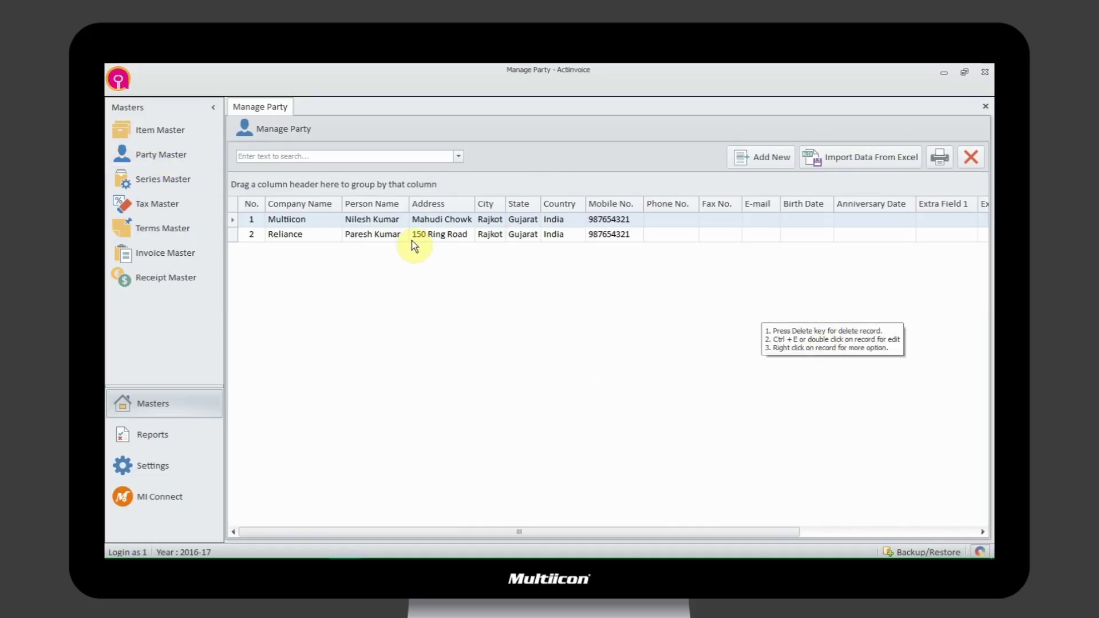
left_click(750, 156)
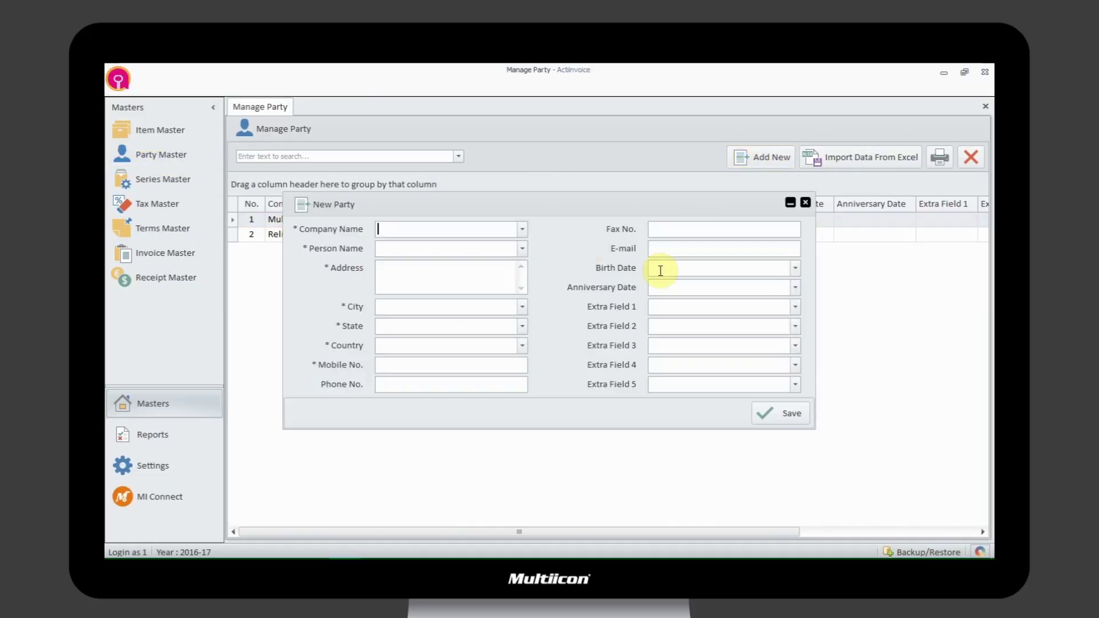
type("Multiicon")
key("Tab")
key("Tab")
type("Airport Road")
key("Tab")
type("Ahmedabad")
- Add state Gujarat, country India and the mobile number, then save and close the party form
key("Tab")
type("Gujarat")
key("Tab")
type("India\t987654321")
key("Tab")
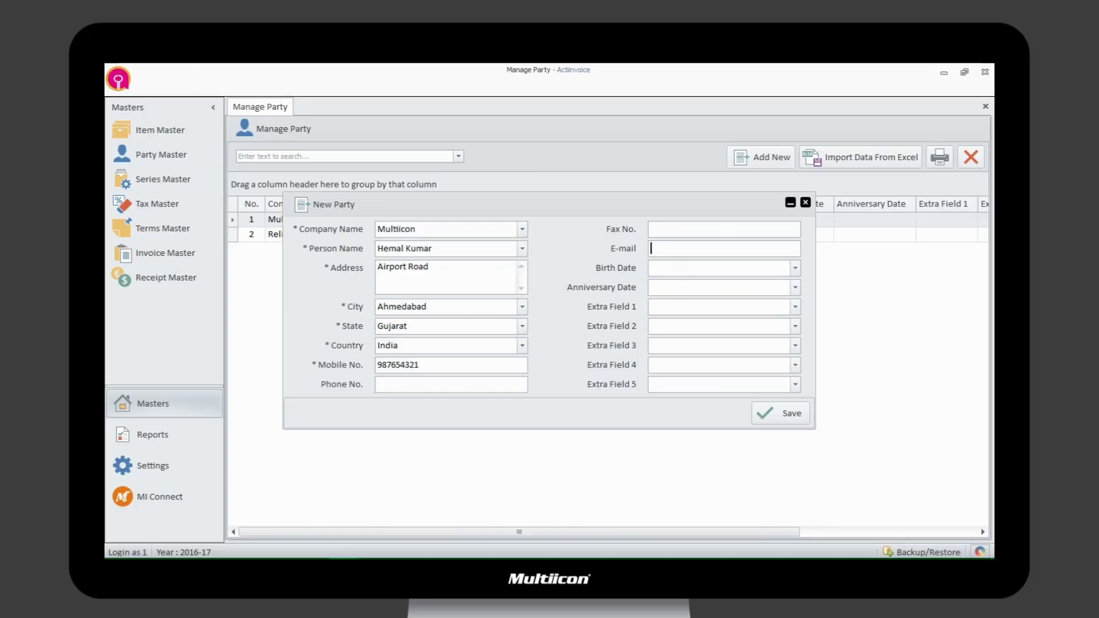
left_click(797, 420)
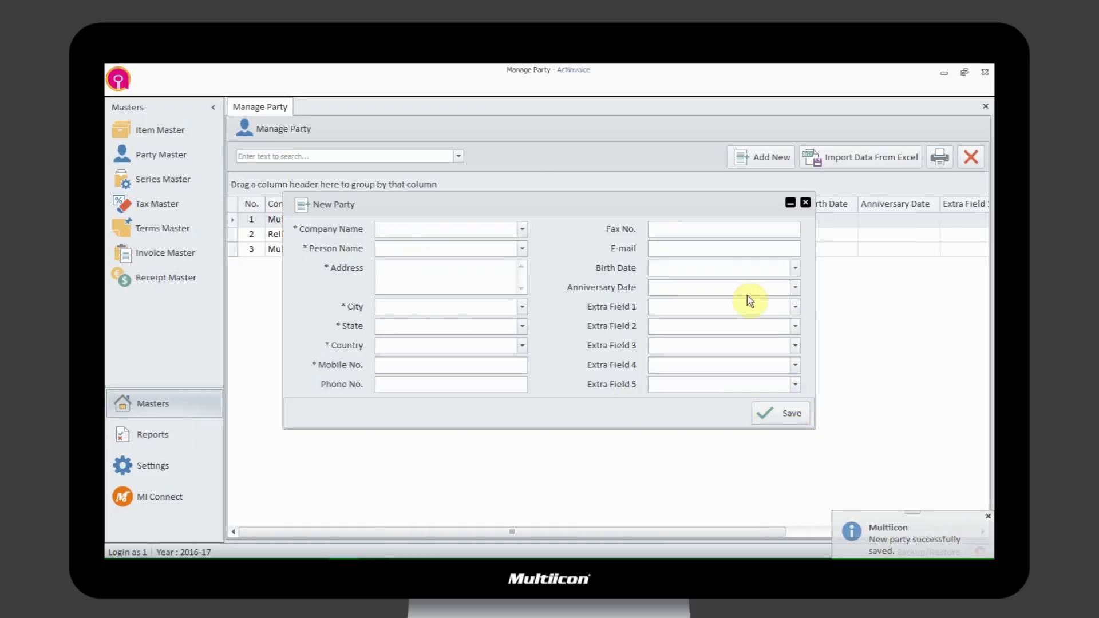
left_click(806, 204)
left_click(528, 361)
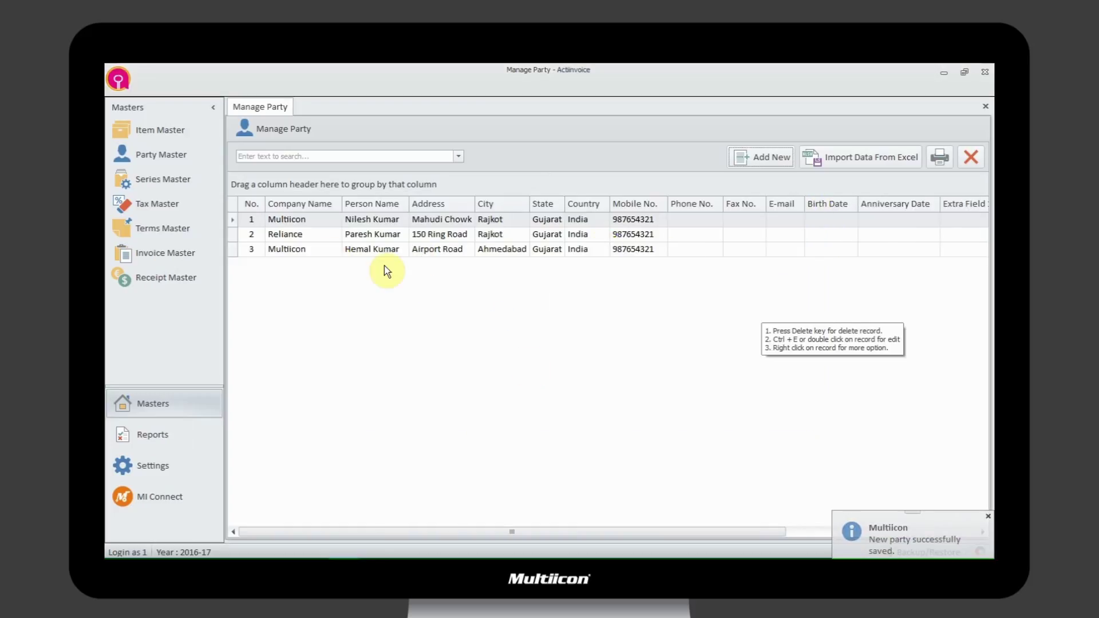
- Change the Multiicon party's address to 'Airport Road,Nr Ring Road' and update it
right_click(454, 248)
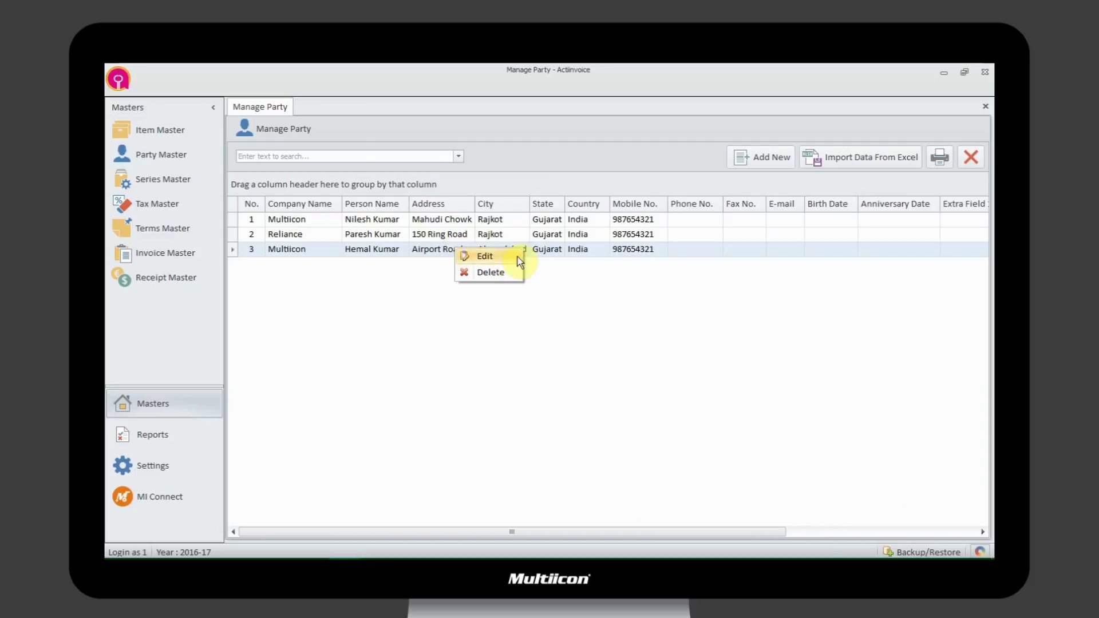
left_click(517, 260)
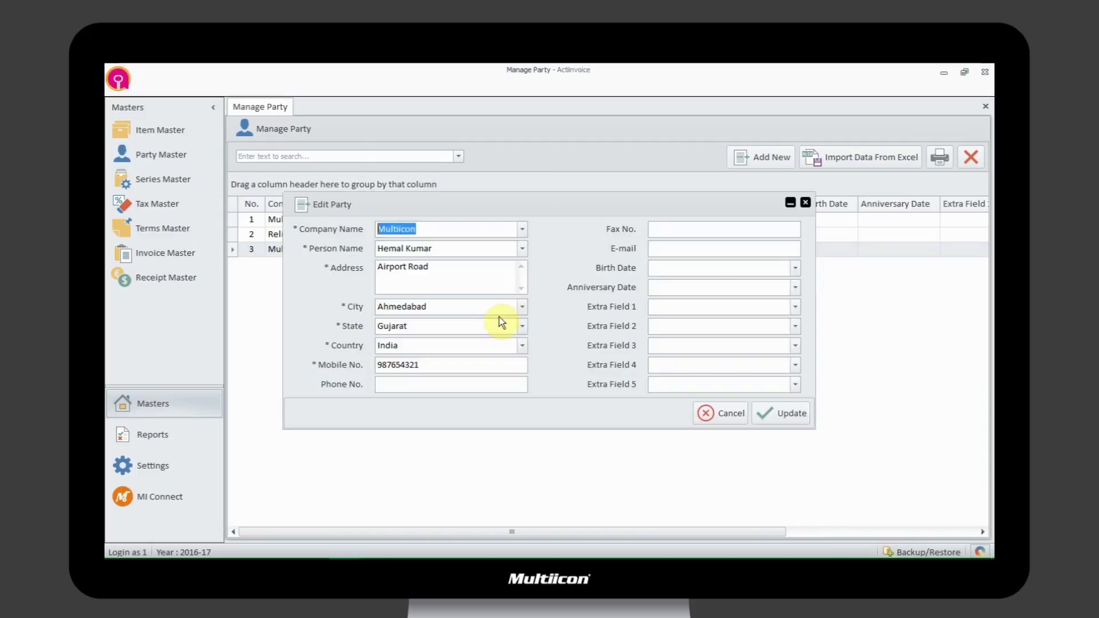
left_click(486, 280)
type(",Nr Ring Road")
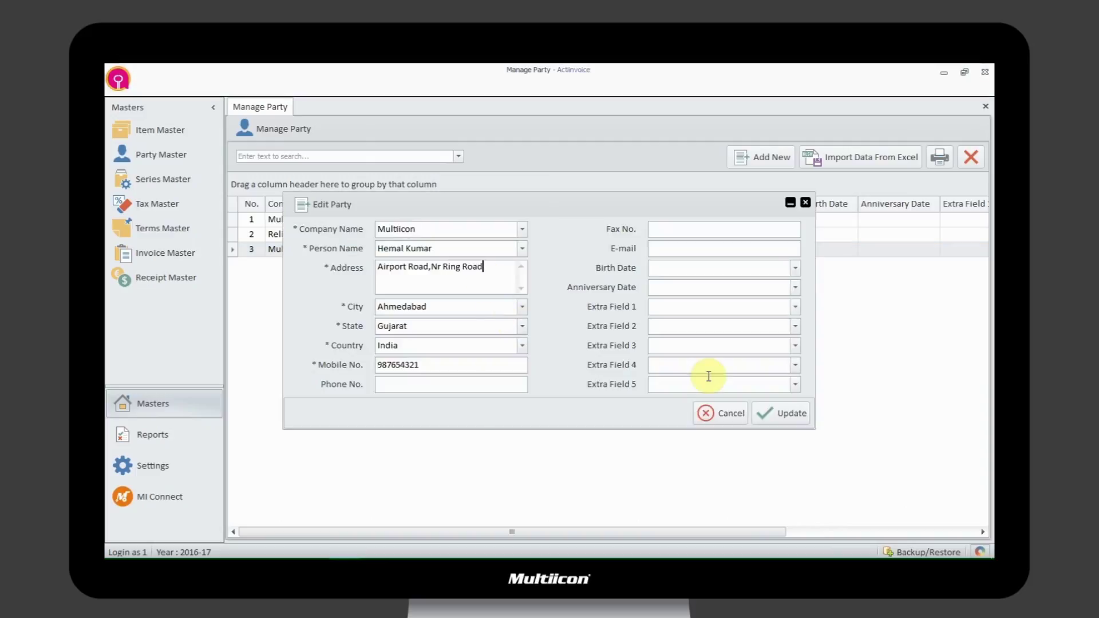
left_click(781, 412)
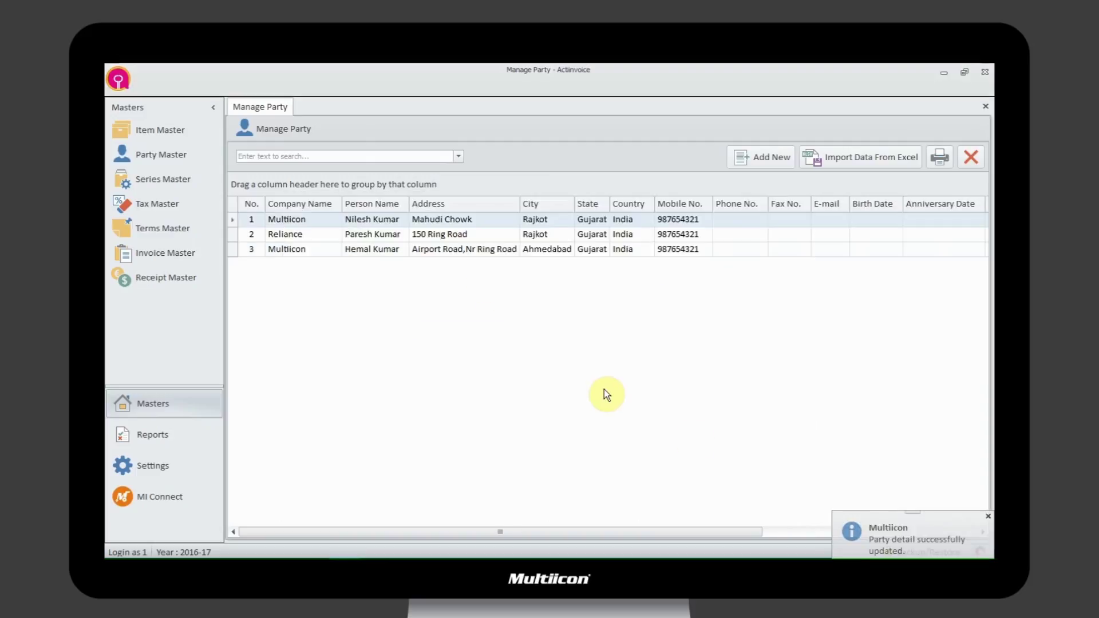
- Delete the Reliance party from the party list
left_click(493, 250)
left_click(480, 235)
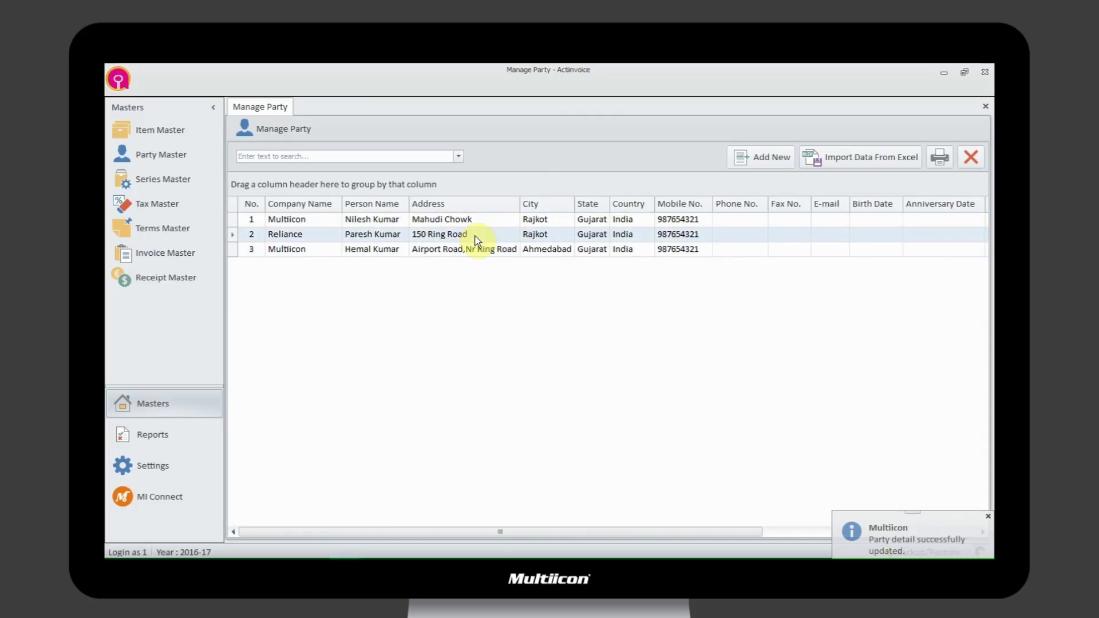
right_click(577, 234)
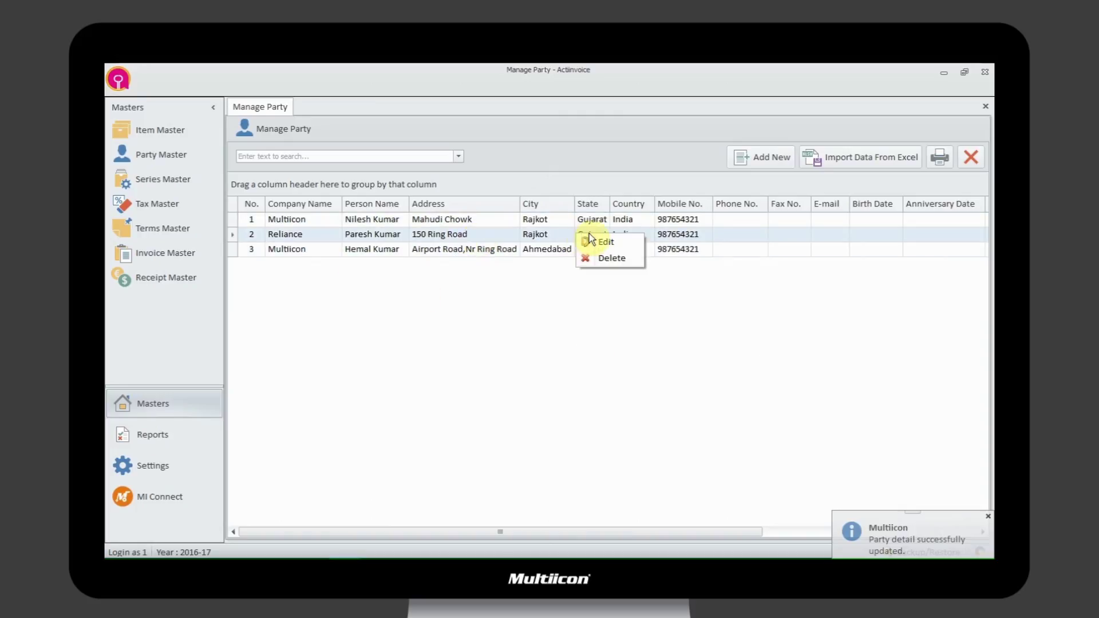
left_click(622, 257)
left_click(543, 362)
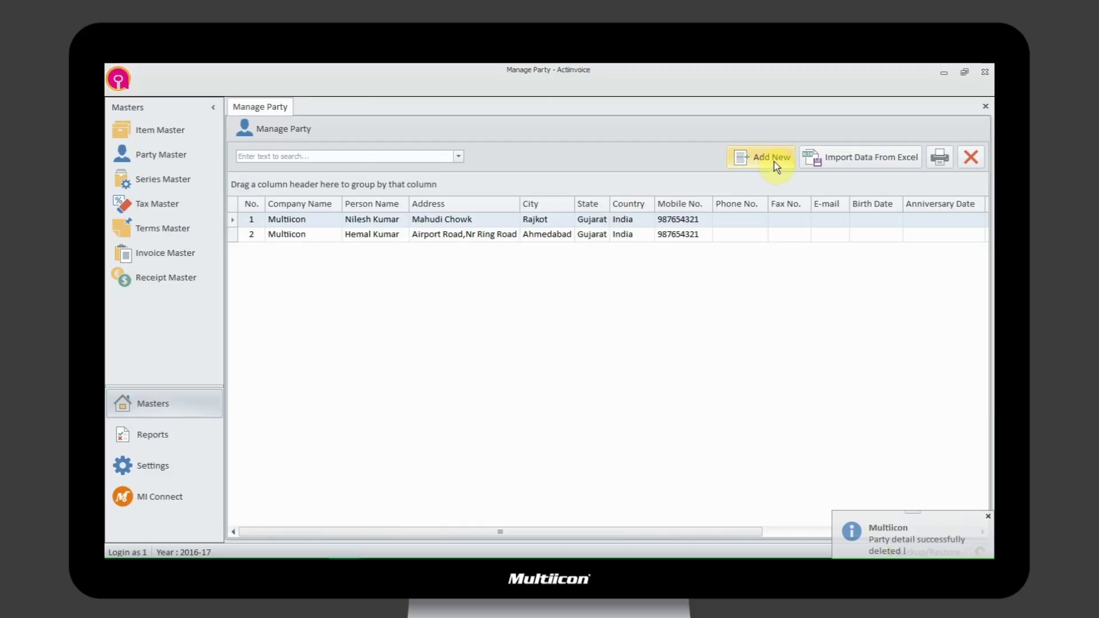
left_click(854, 160)
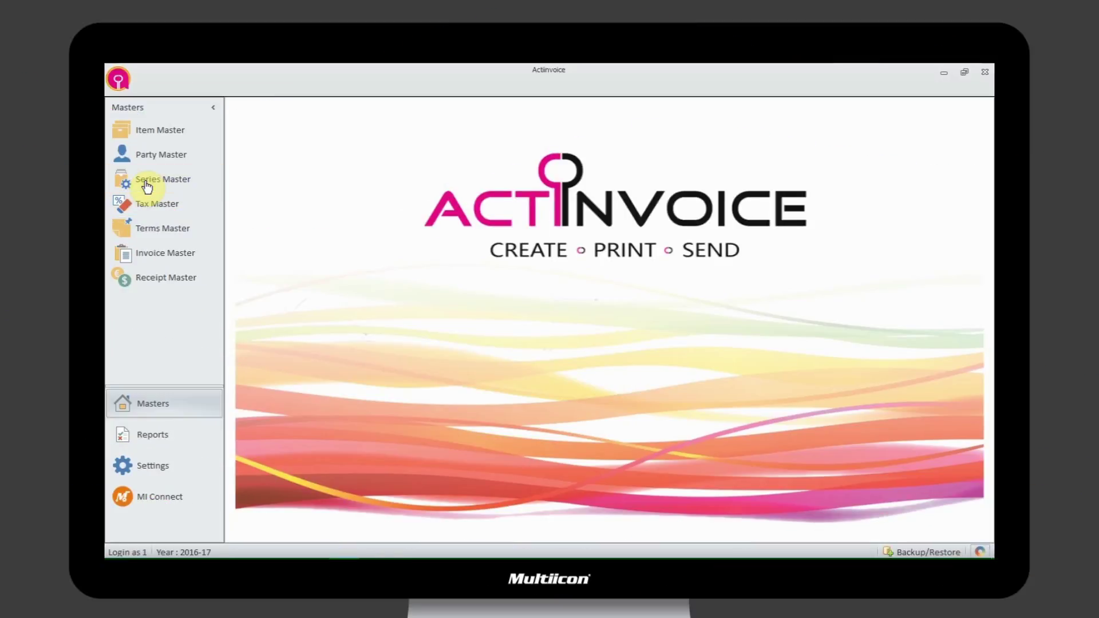
- Create the 'Export' bill series with prefix E, starting at bill number 1
left_click(147, 180)
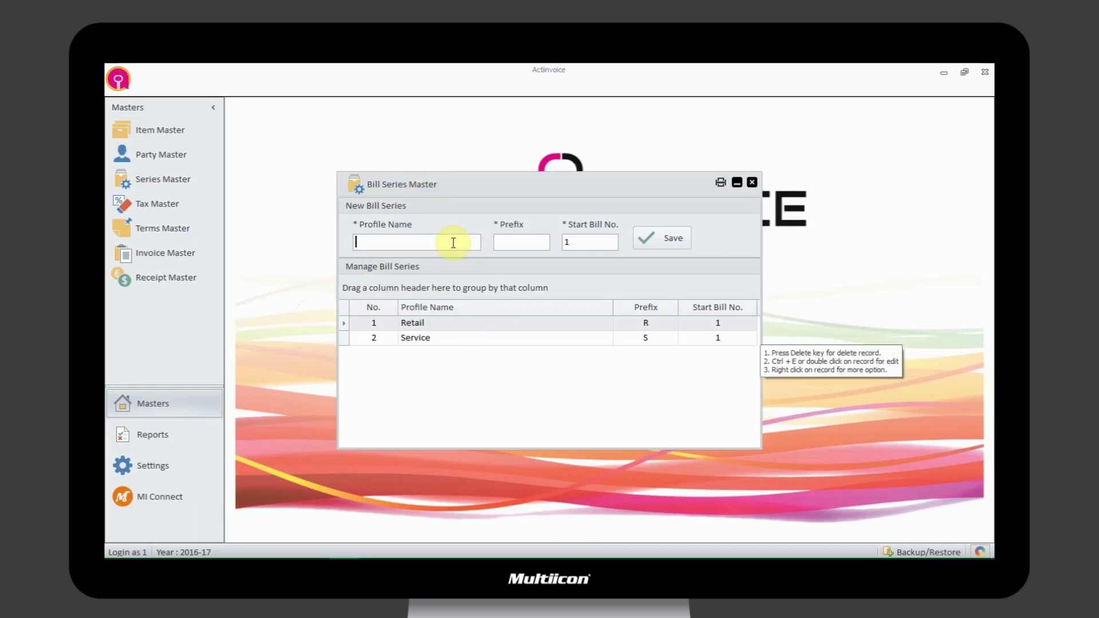
type("Export")
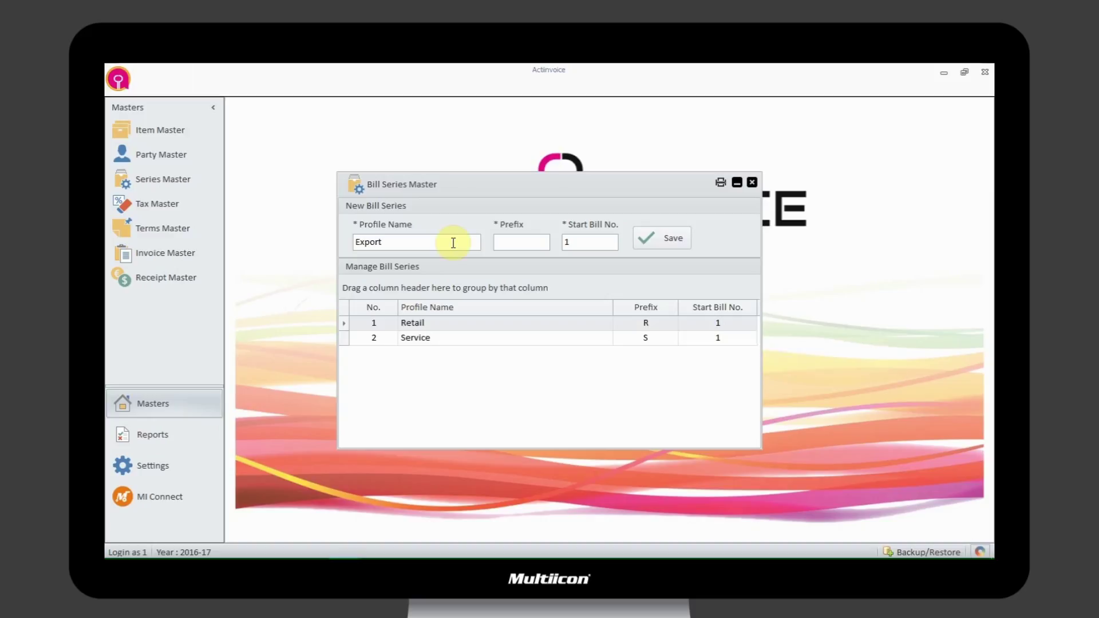
type("E")
key("Tab")
key("Tab")
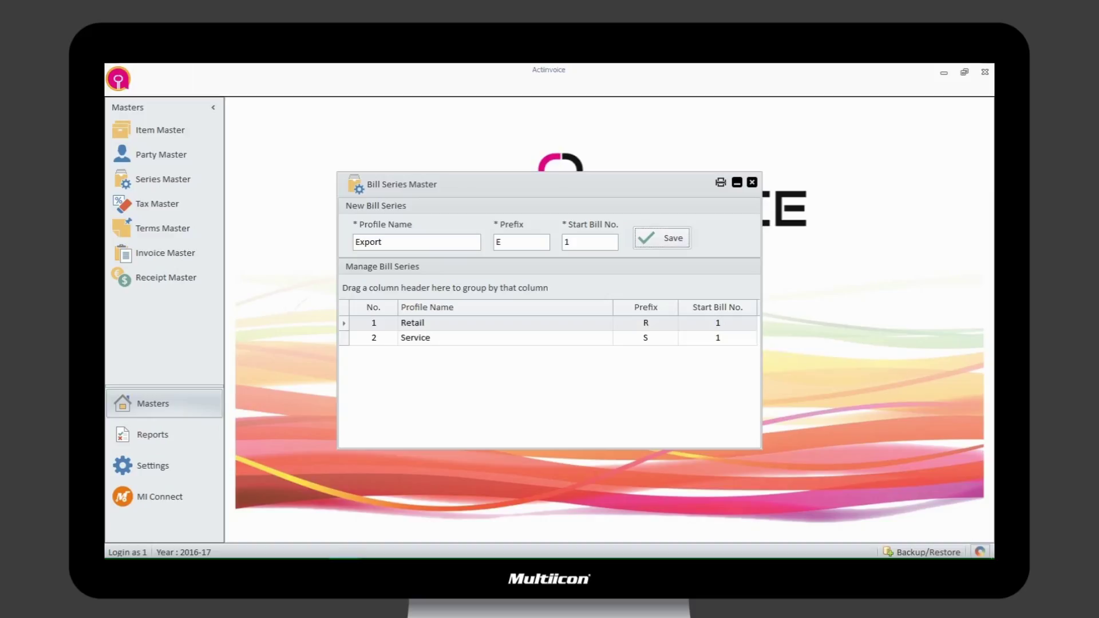
left_click(656, 238)
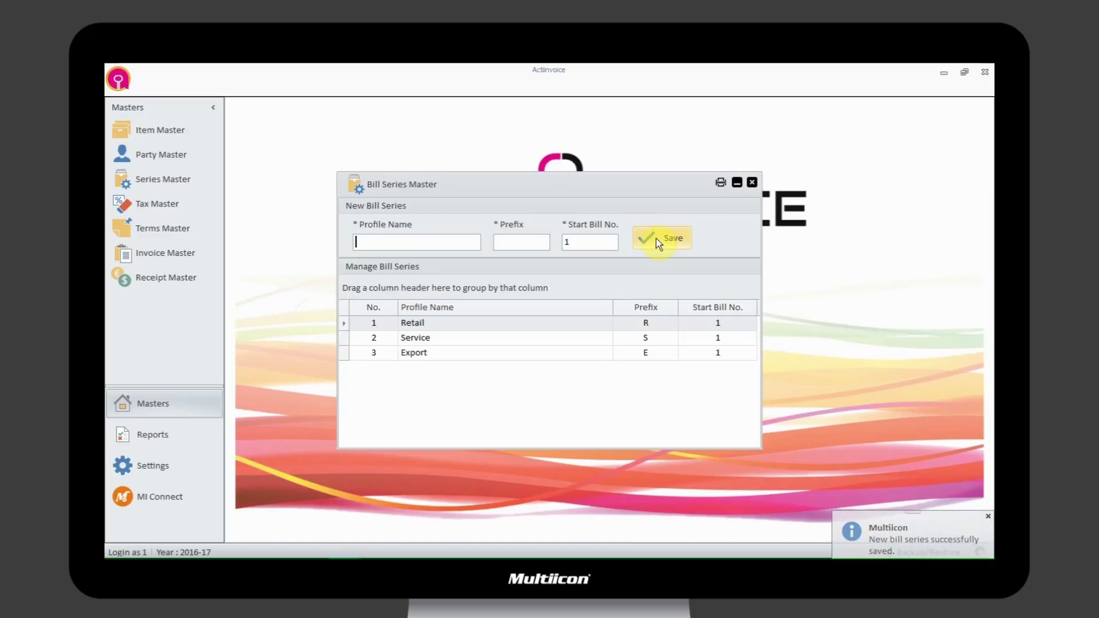
- Change the Export bill series prefix from E to EX and update it
right_click(520, 352)
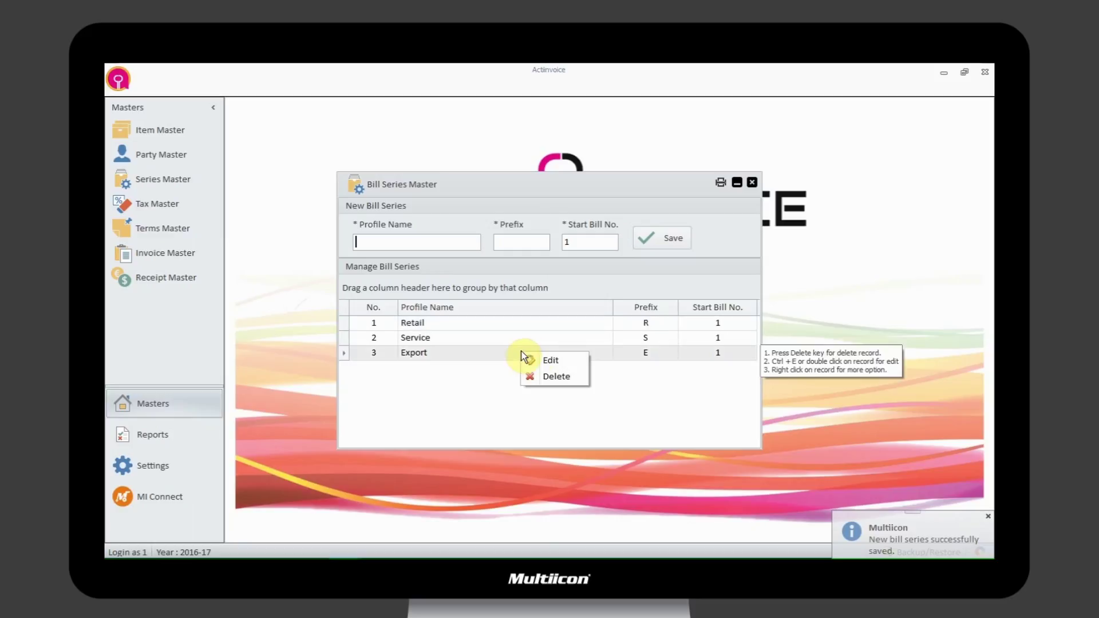
left_click(564, 360)
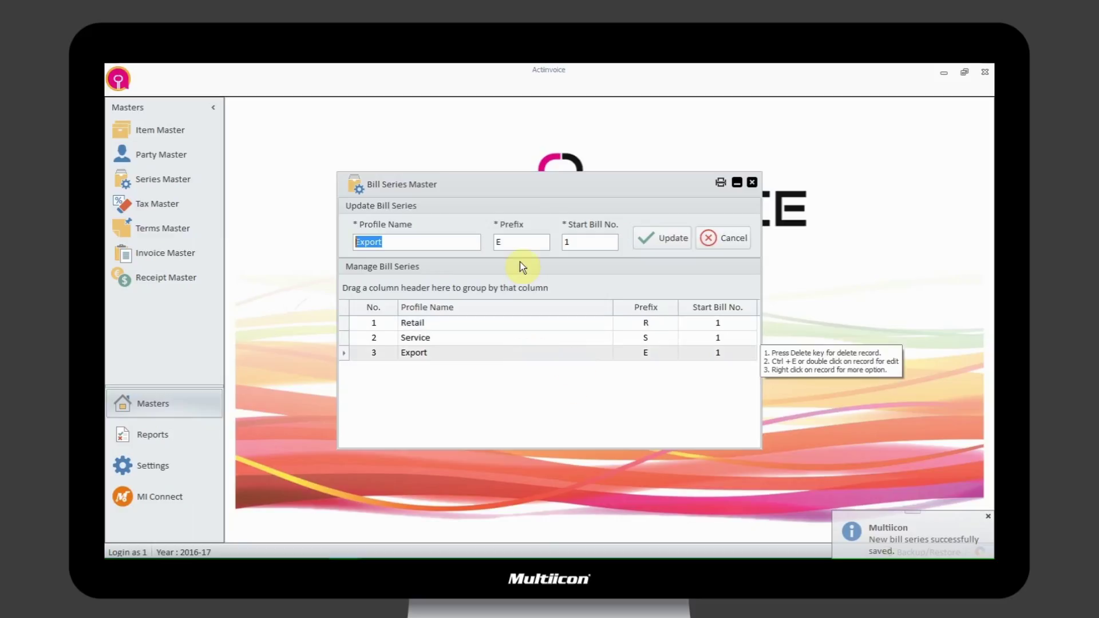
left_click(519, 241)
type("X")
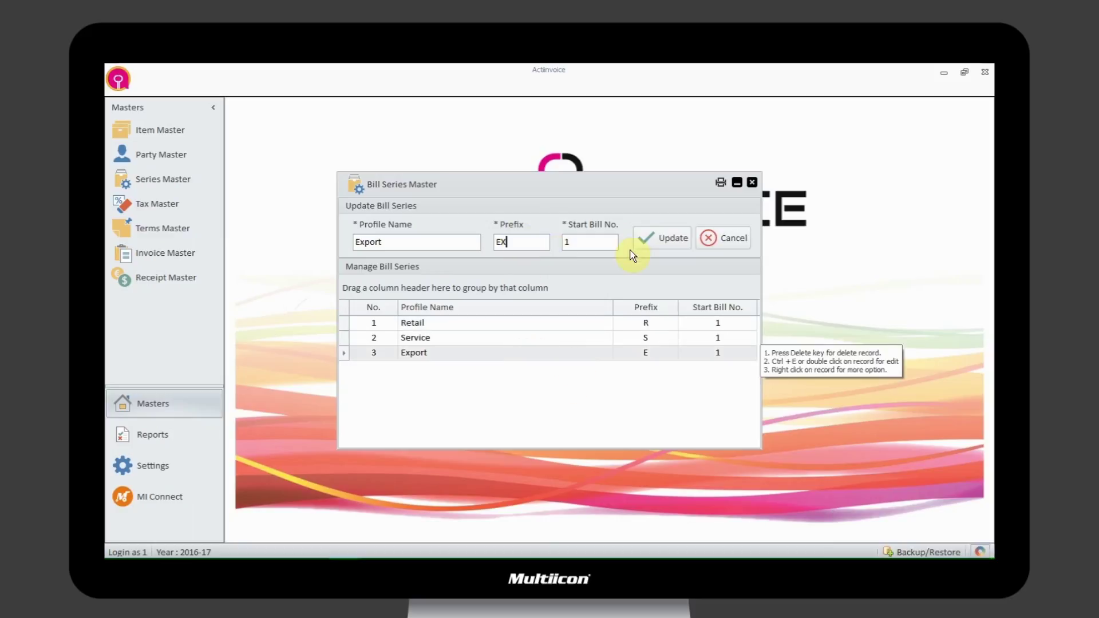
left_click(650, 239)
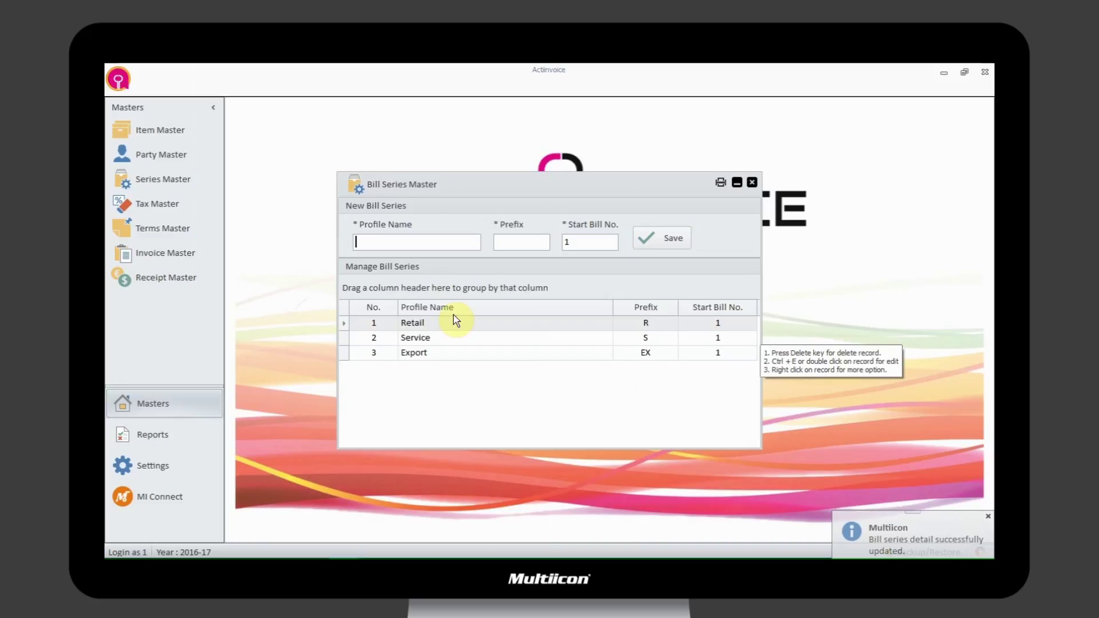
- Close the Bill Series Master, leaving the Export series as it is
right_click(523, 354)
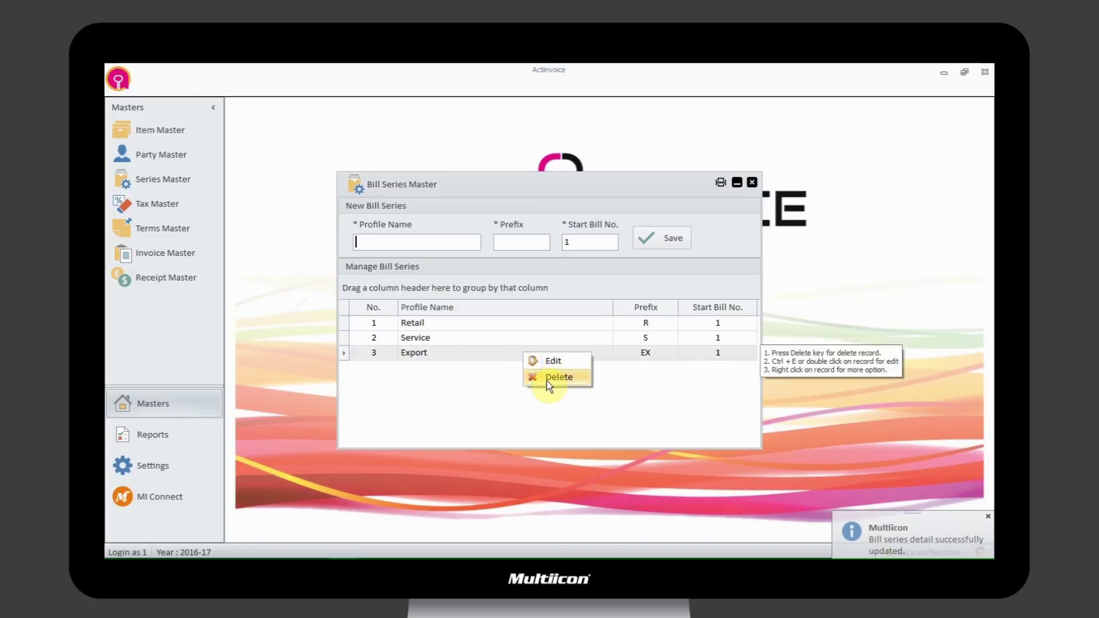
left_click(626, 376)
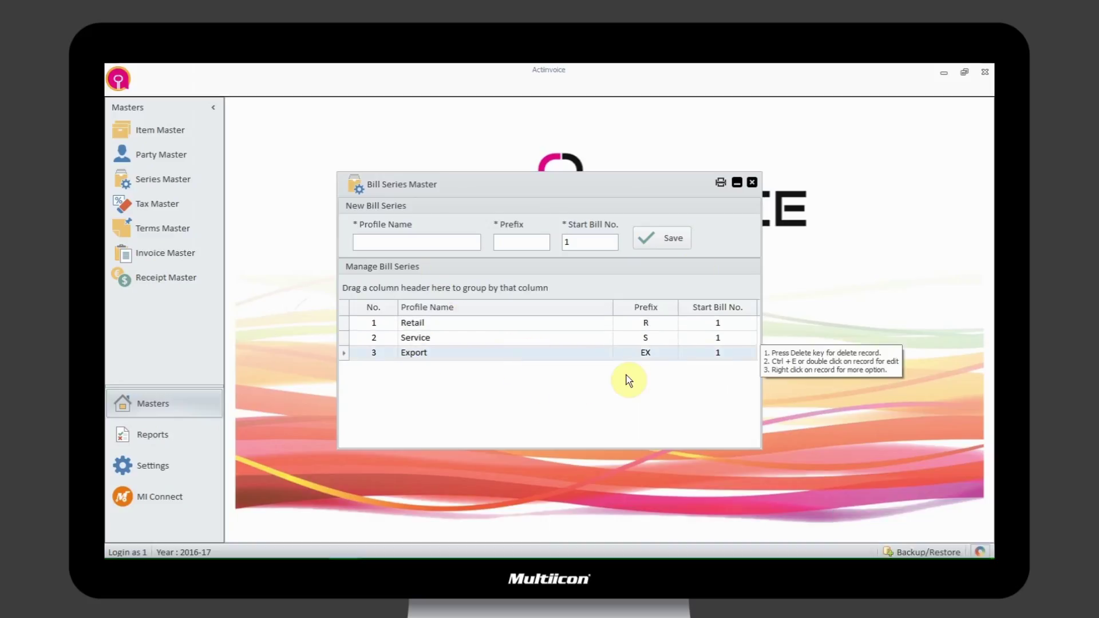
left_click(751, 183)
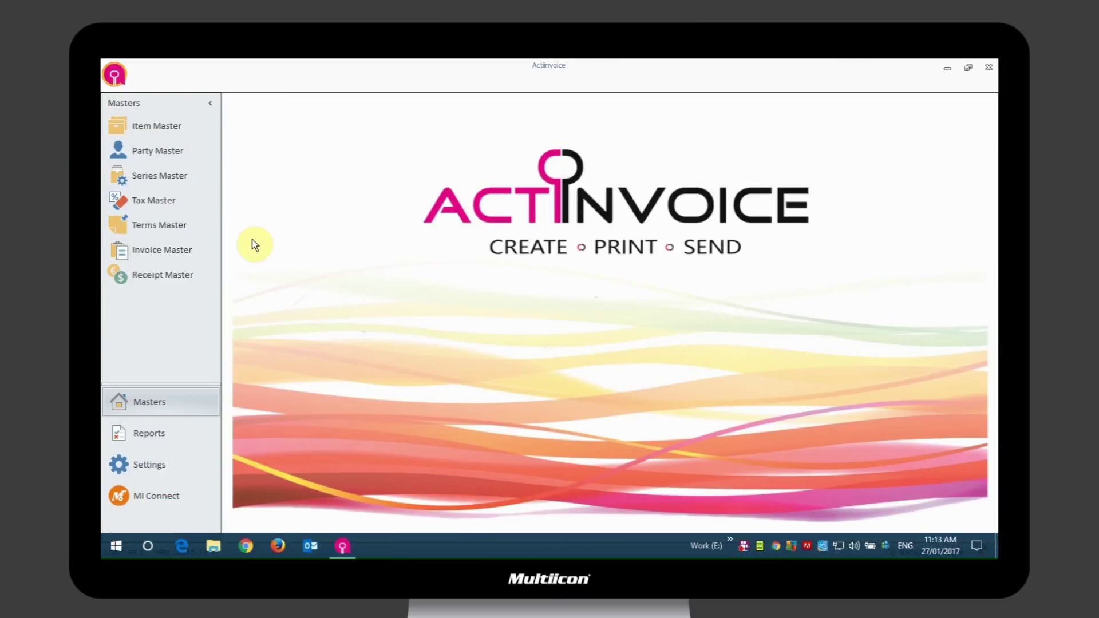
- Create the 'GST Tax' profile with caption GST at 5%, save it and close the form
left_click(157, 210)
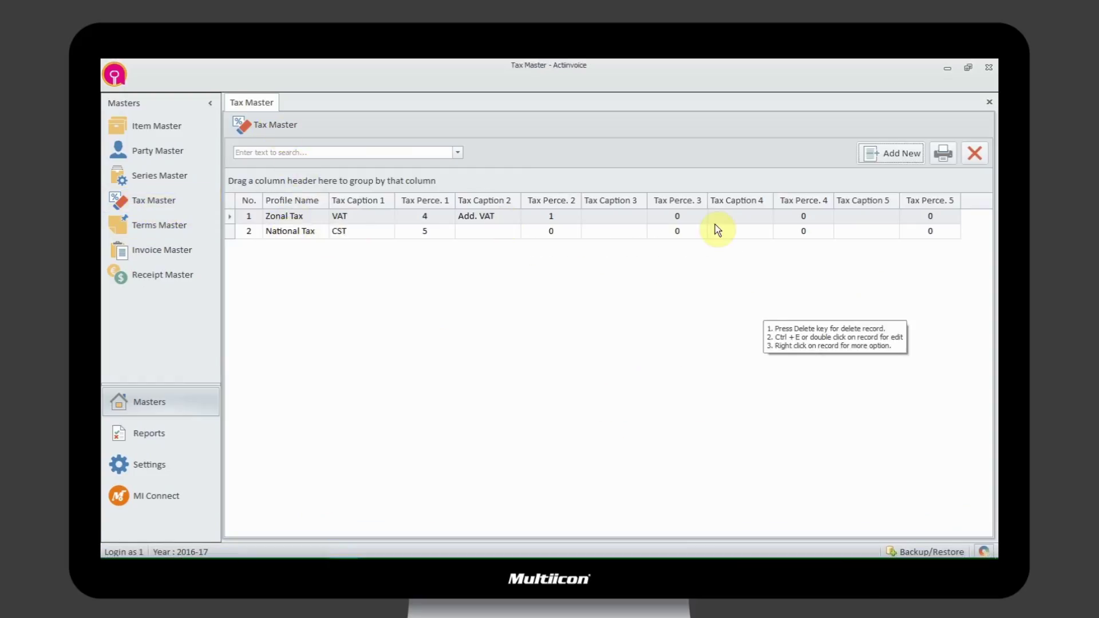
left_click(888, 155)
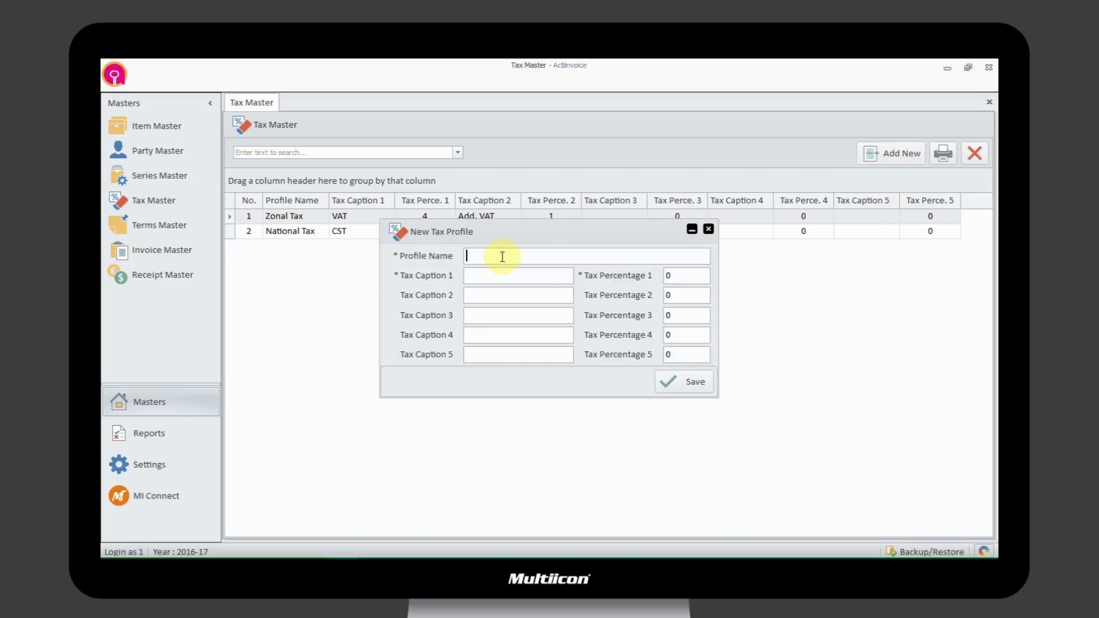
type("GST")
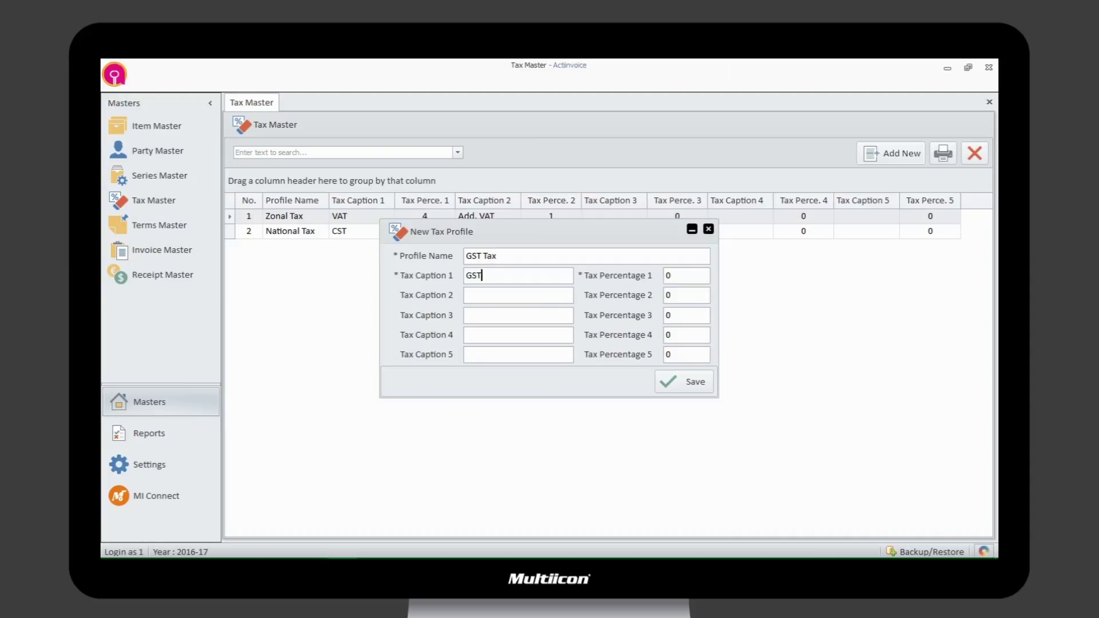
left_click(679, 275)
type("5")
left_click(682, 384)
left_click(709, 229)
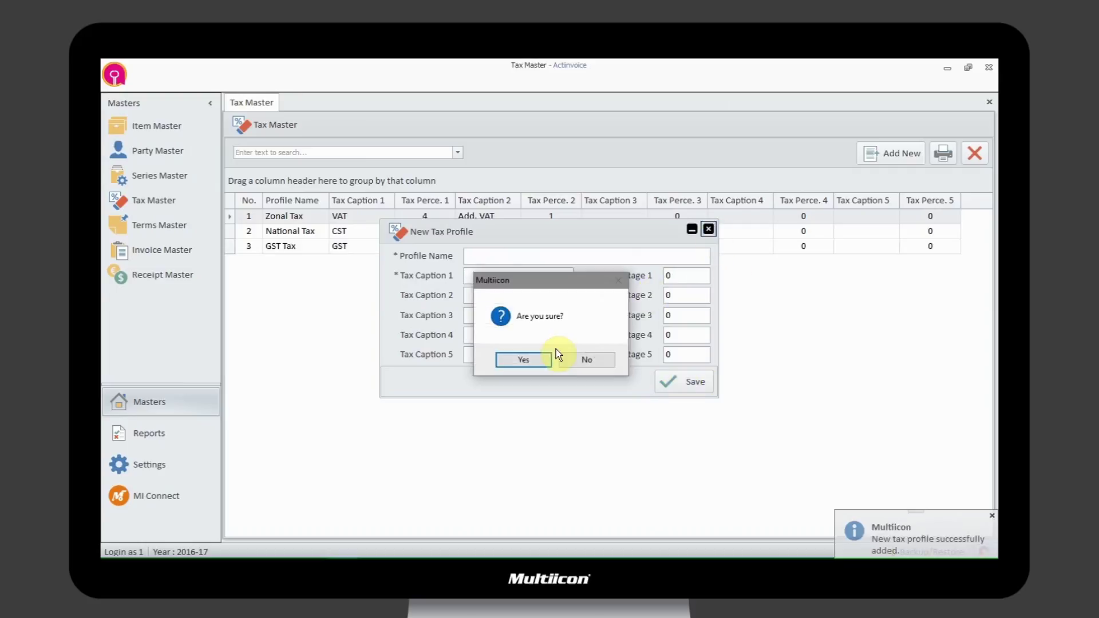
left_click(525, 362)
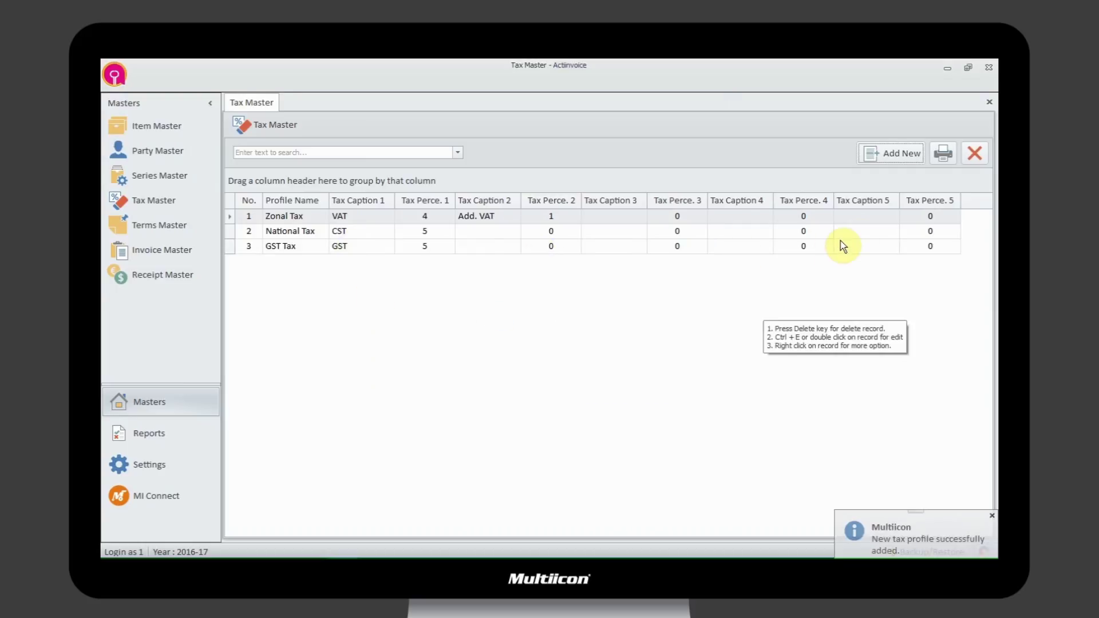
- Change National Tax's first tax percentage from 5 to 15 and update the profile
right_click(476, 228)
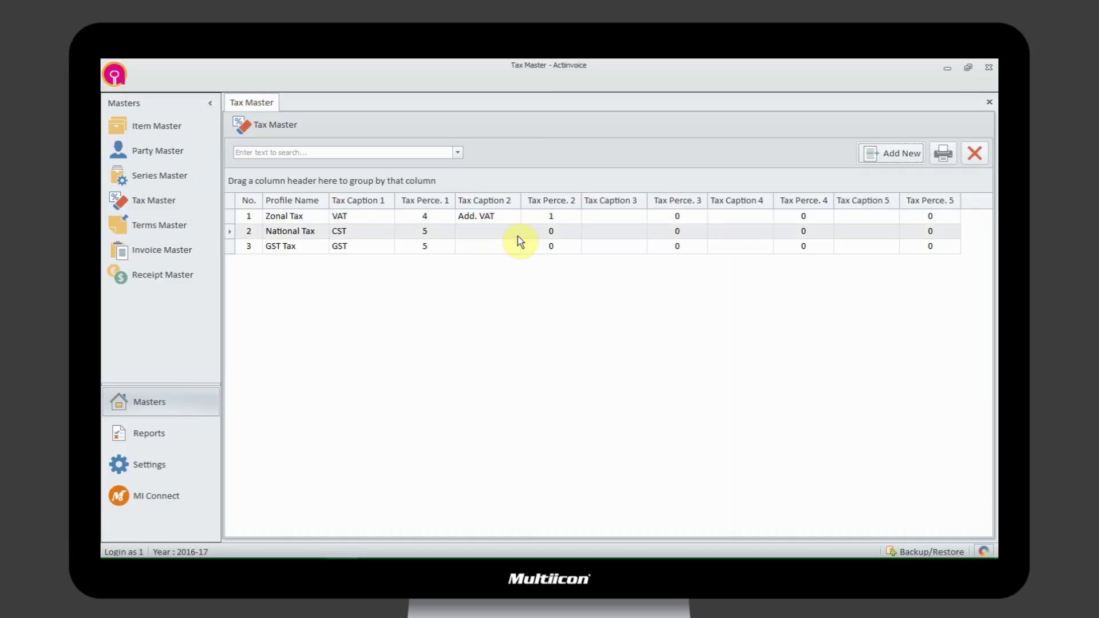
left_click(518, 239)
left_click(674, 274)
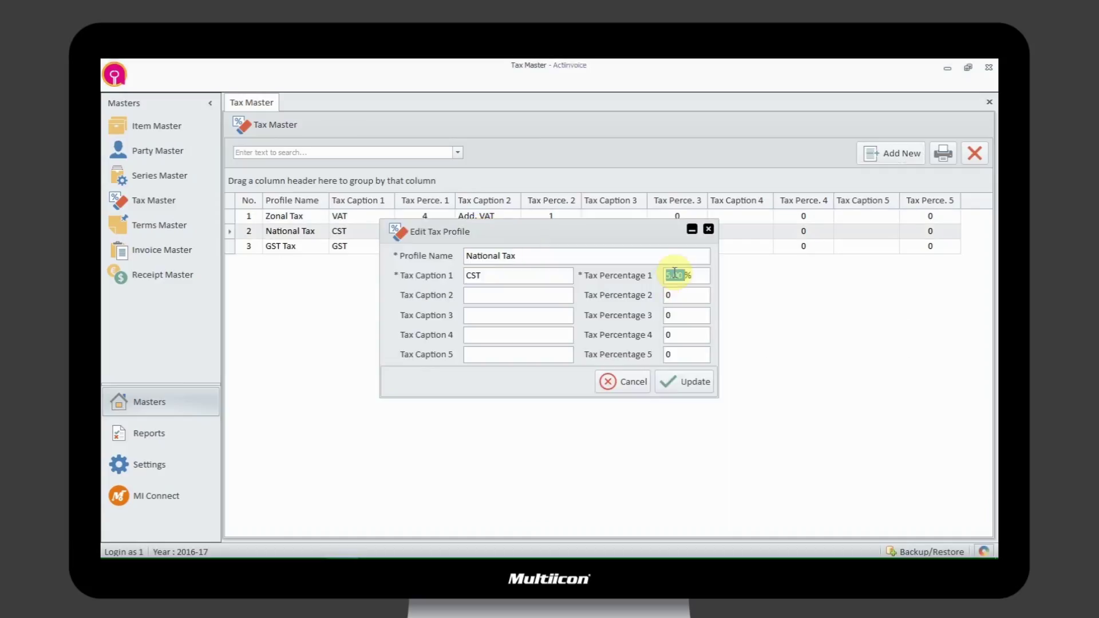
type("15")
left_click(683, 381)
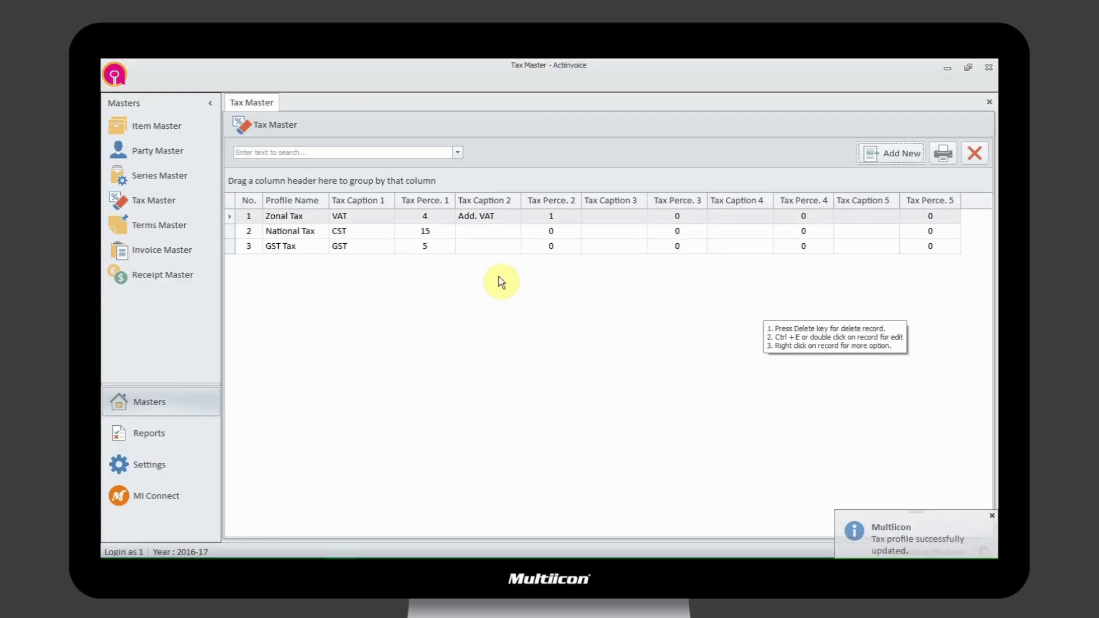
right_click(503, 214)
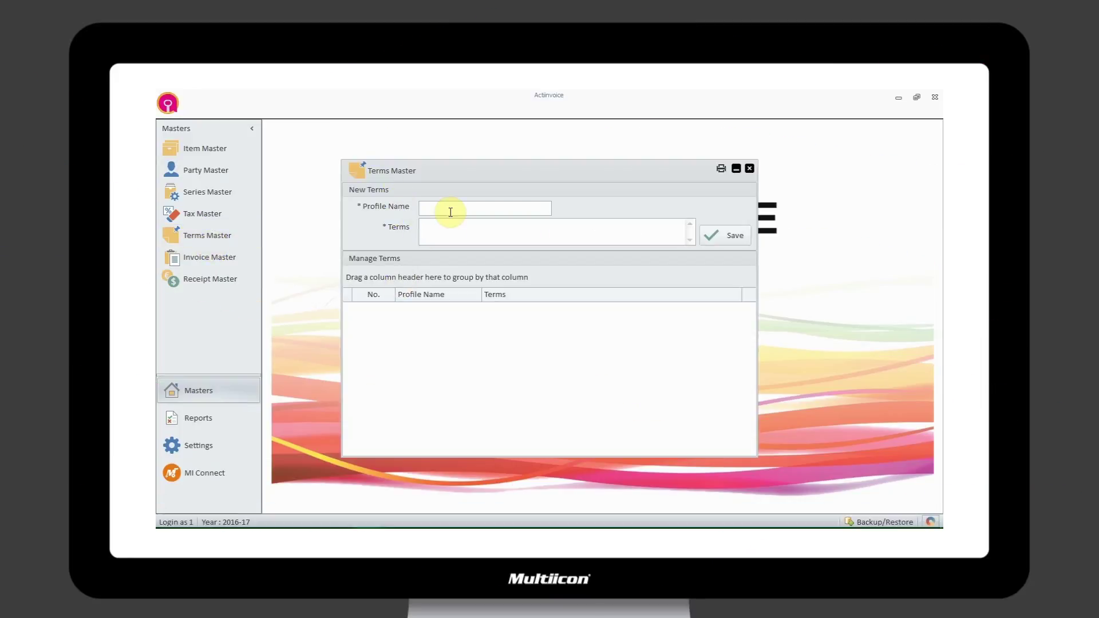
- Save a 'General' terms profile: Rajkot jurisdiction, no refunds, no responsibility for transit damage, loss or delay
type("General")
key("Tab")
type("Subject t")
type("o Rajkot")
type(" Jurisdic")
type("tion only")
type("Money will")
type(" not be given")
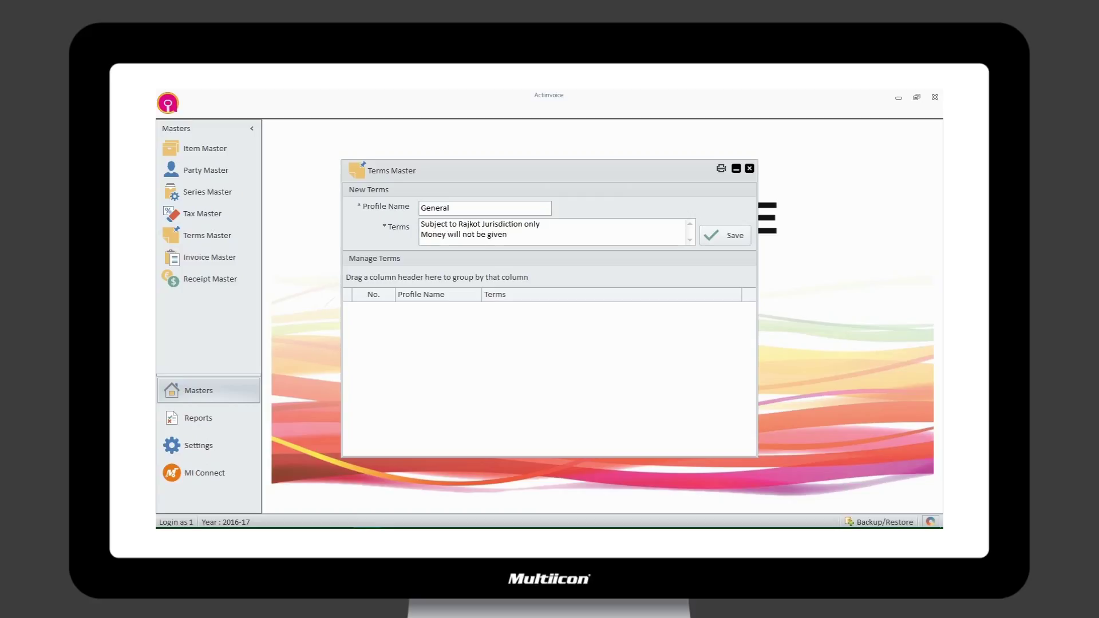
type(" back in any circumstances.")
key("Return")
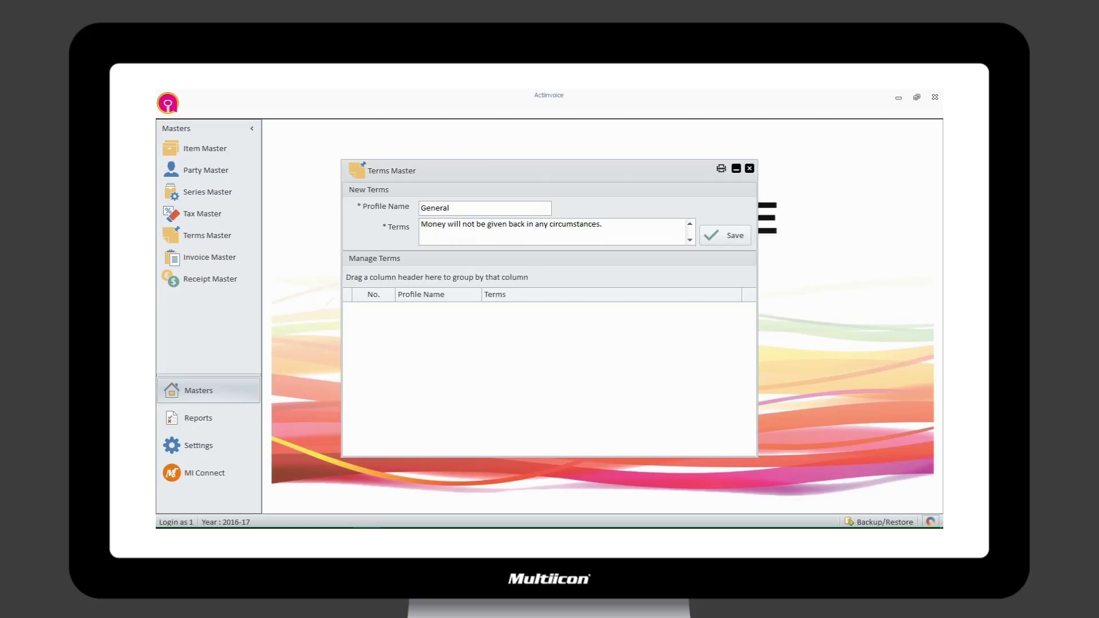
type("We do not take any responsibility for damage")
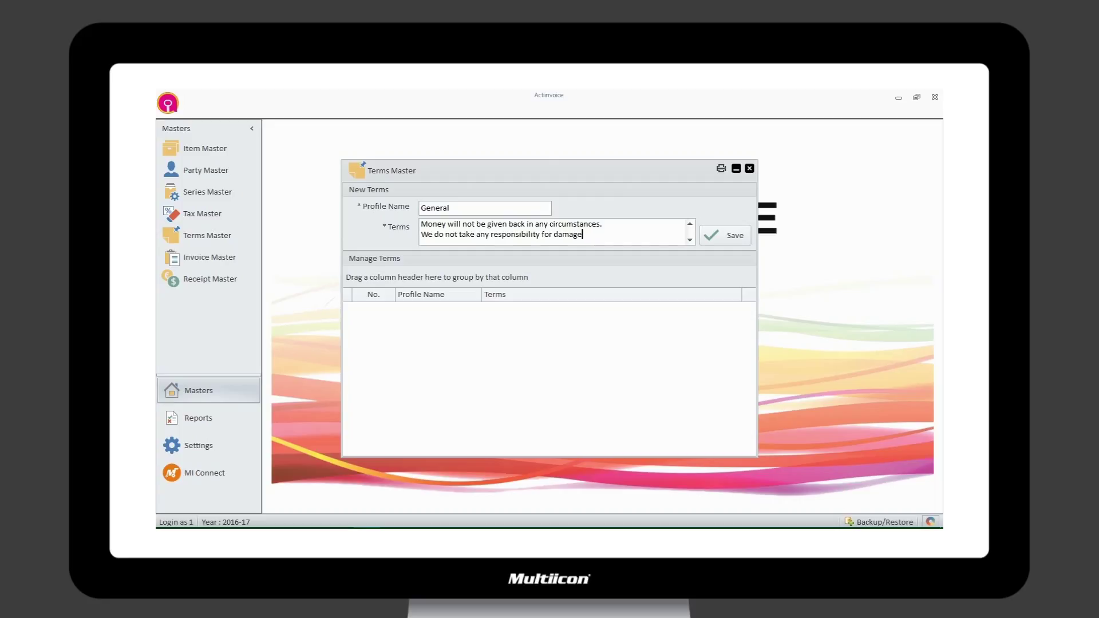
type(", loss or dealy in transit")
left_click(729, 238)
- Filter the invoice list by 26/01/2017, then by 27/01/2017, and start a new invoice
right_click(590, 317)
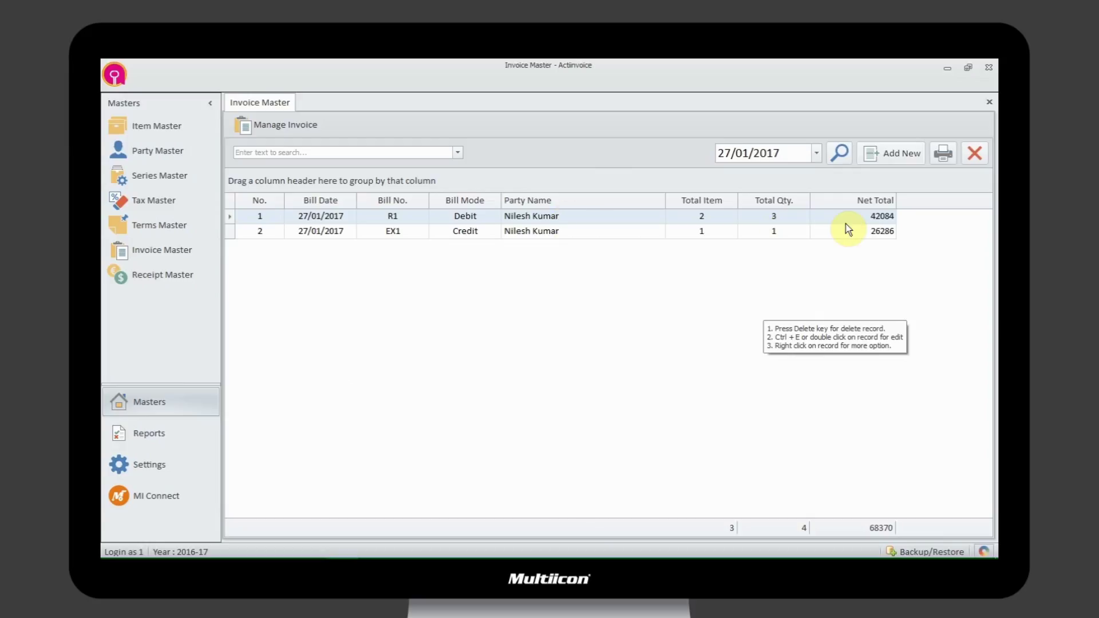
left_click(816, 153)
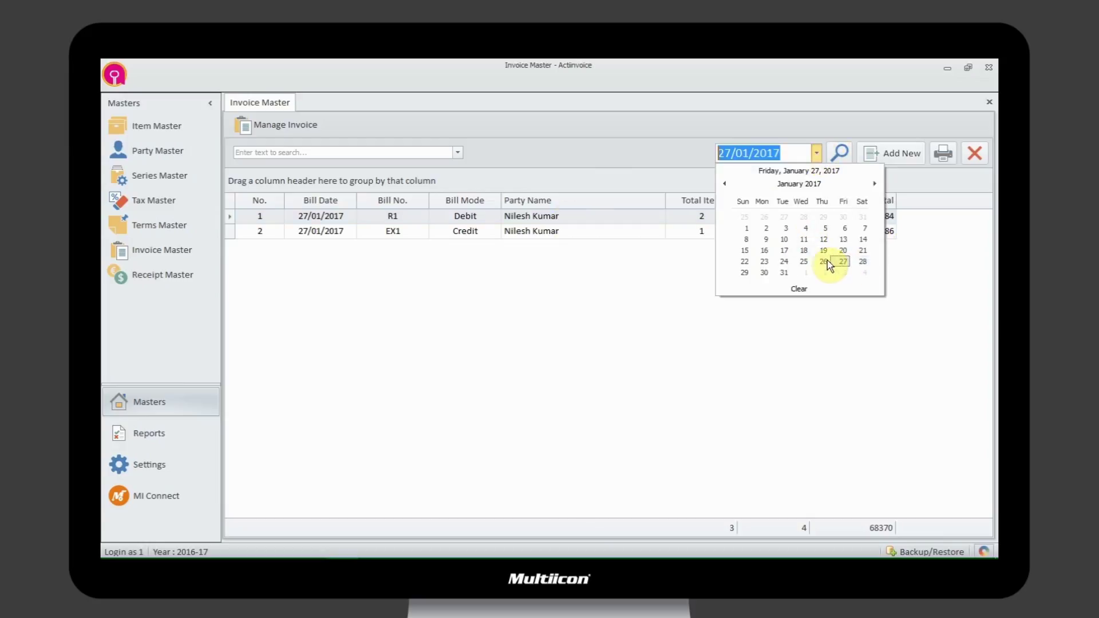
left_click(823, 262)
left_click(839, 153)
left_click(817, 154)
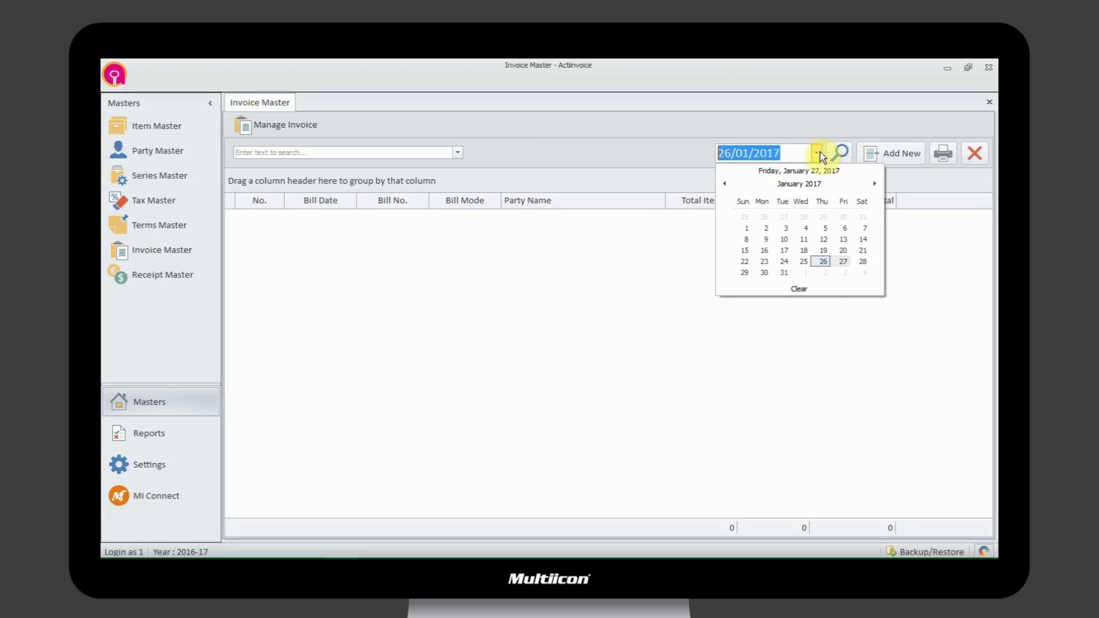
left_click(842, 262)
left_click(840, 153)
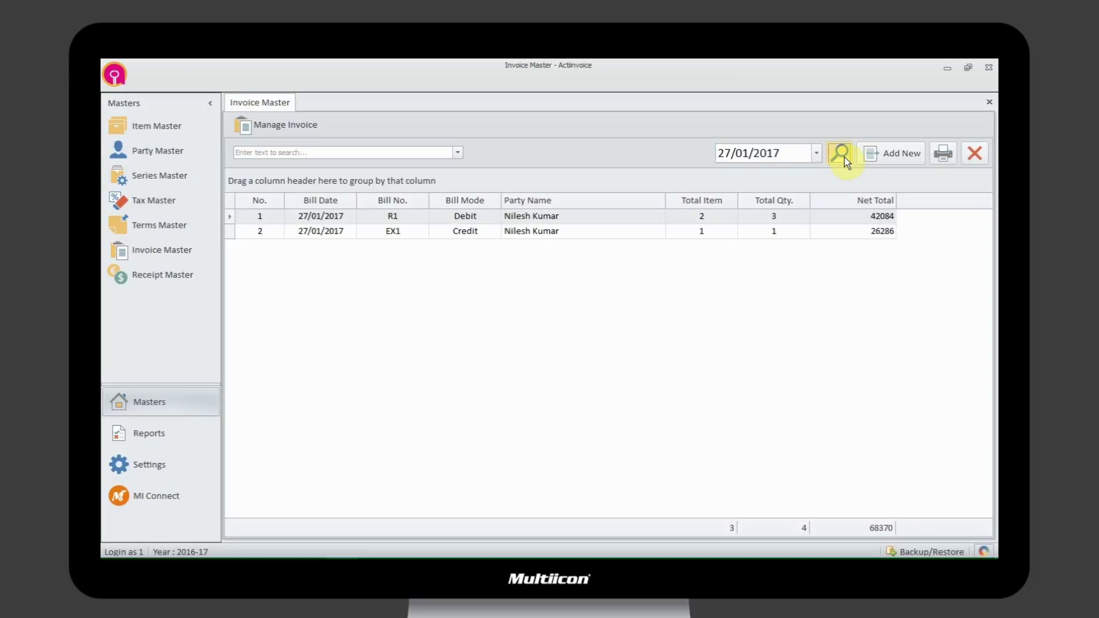
left_click(901, 155)
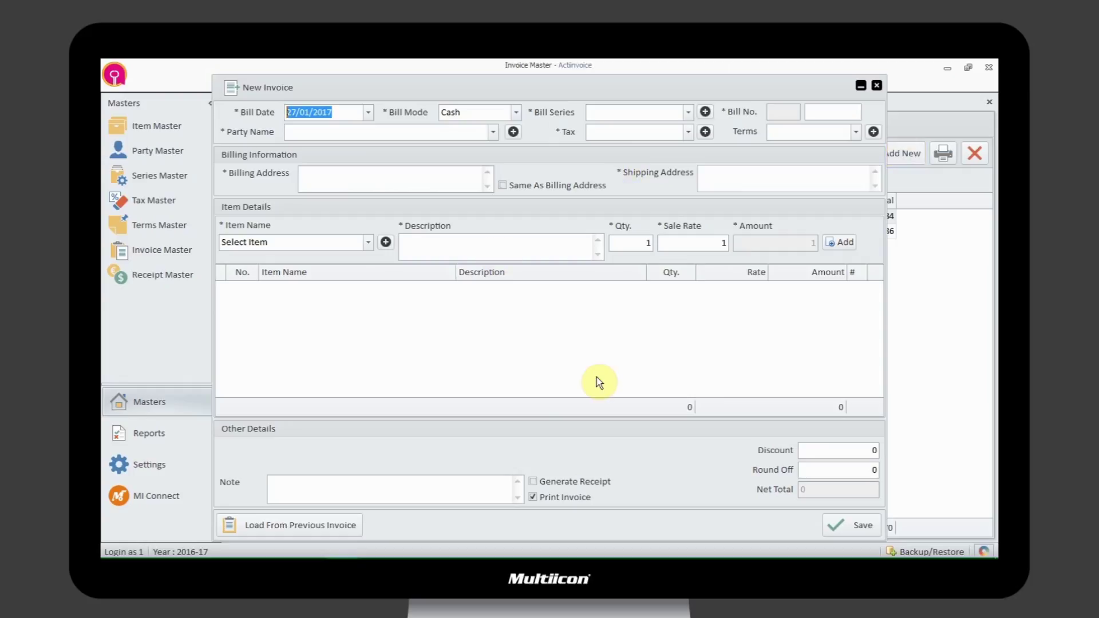
- Set the new invoice's bill mode to Debit and its bill series to Retail
left_click(369, 112)
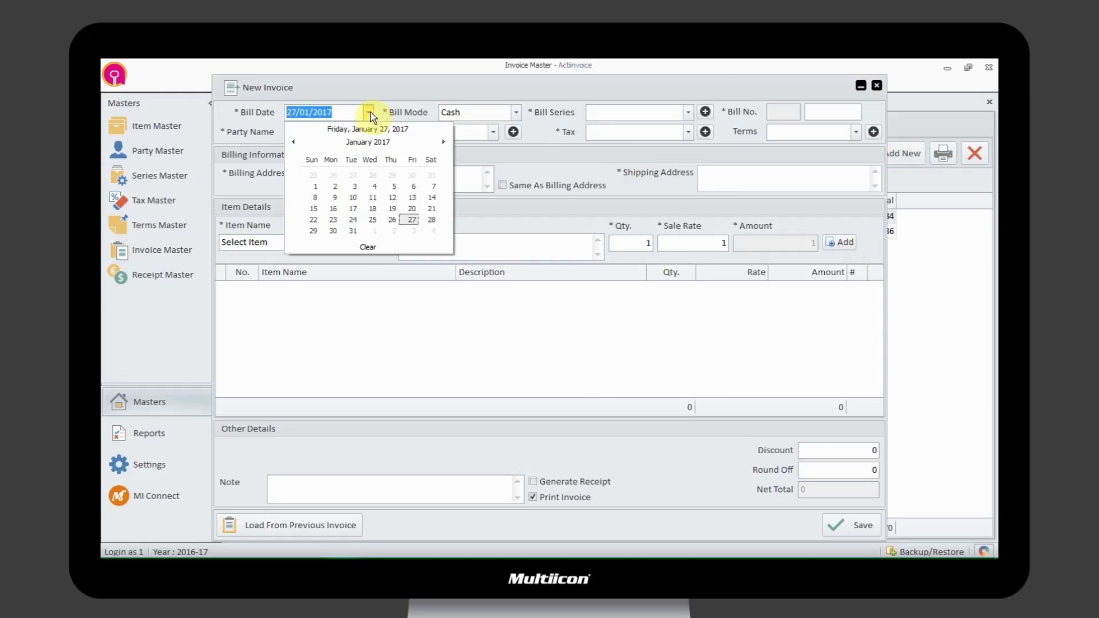
key("Tab")
key("Down")
key("Down")
key("Up")
key("Up")
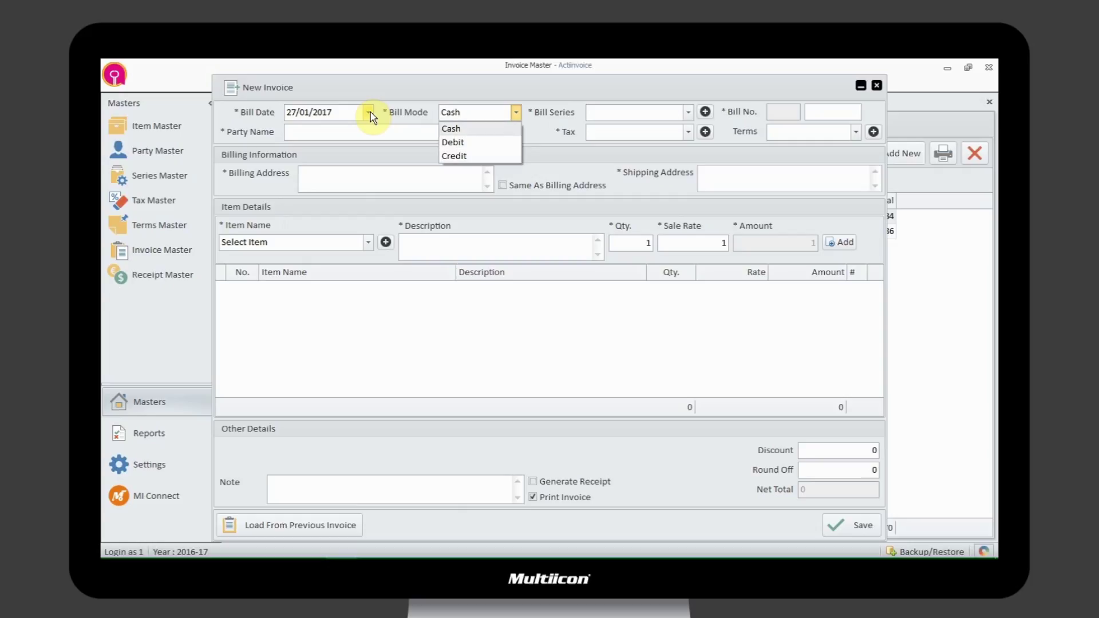
key("Down")
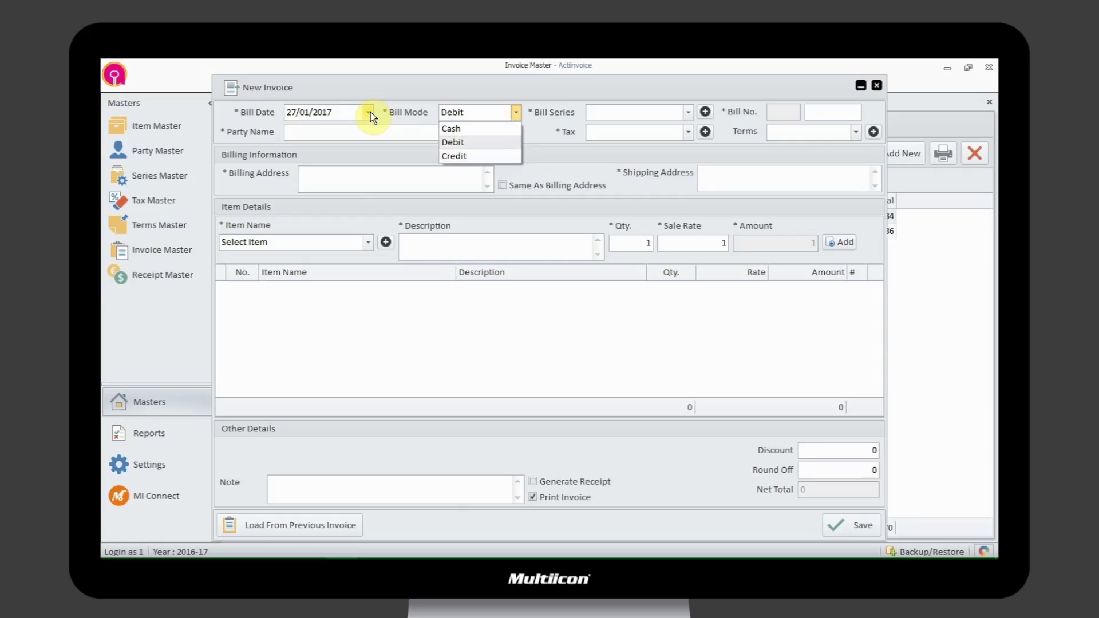
key("Tab")
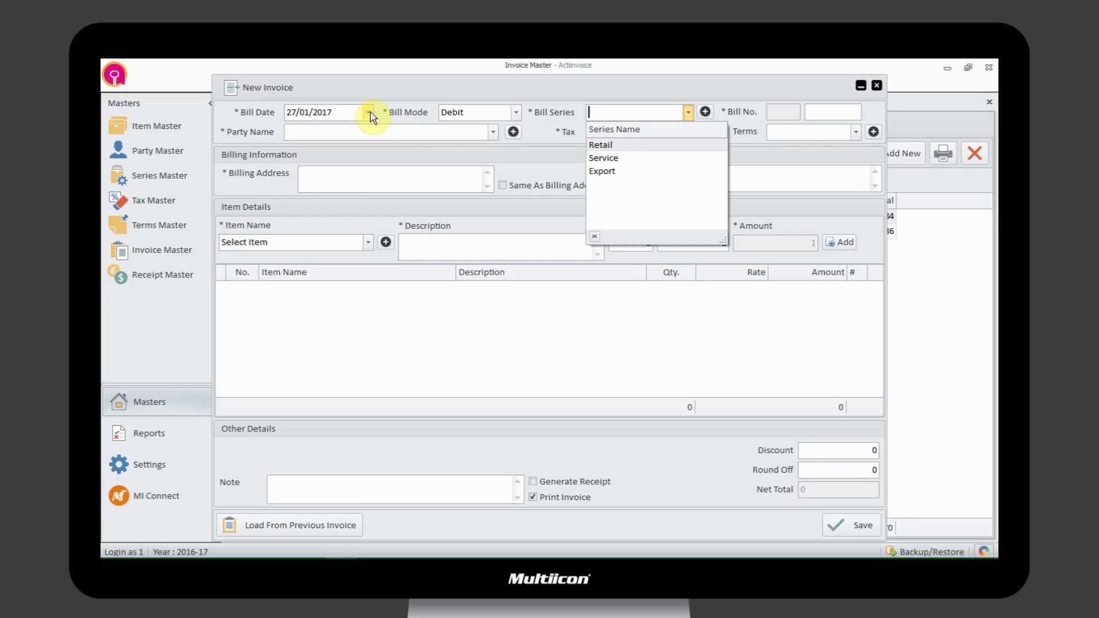
key("Tab")
key("Tab")
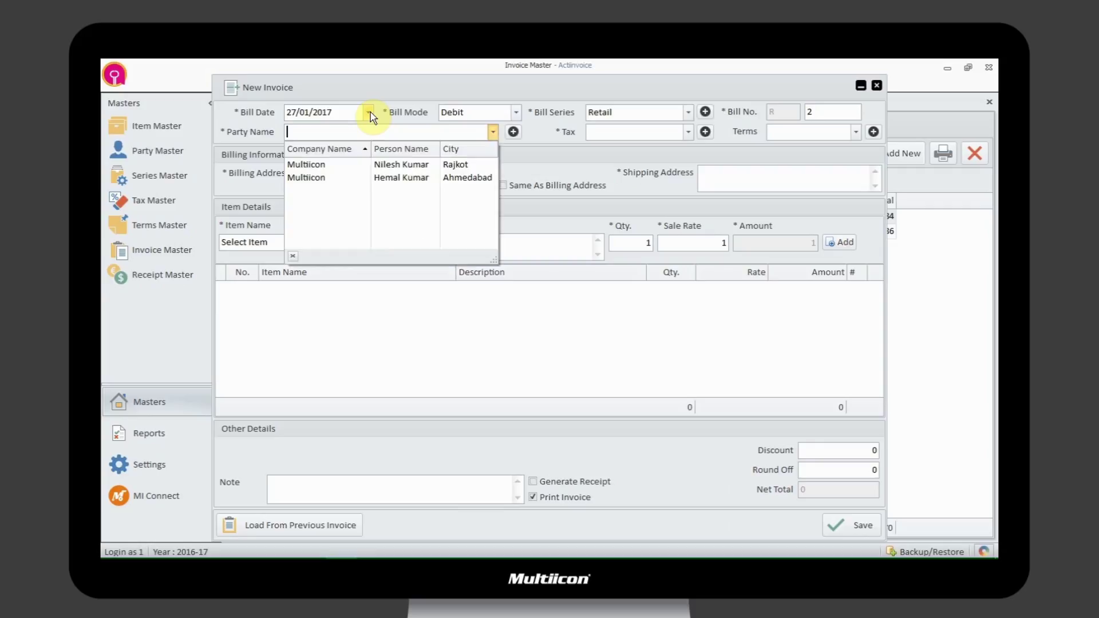
- Choose the Multiicon party, GST Tax and General terms, then clear and retype the billing address
key("Down")
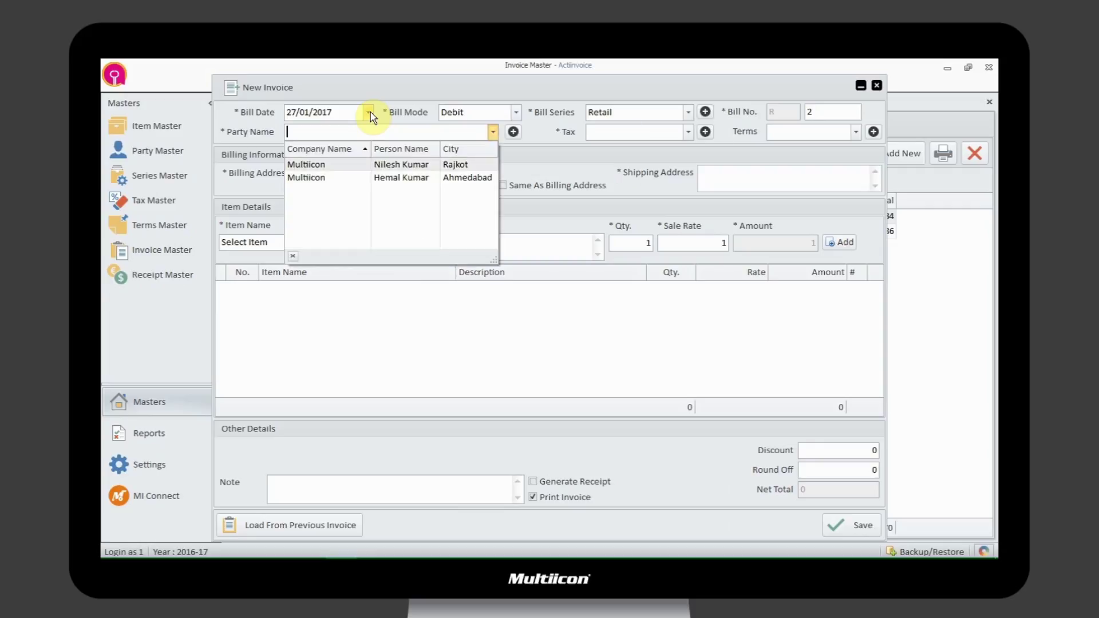
key("Tab")
key("Down")
key("Up")
key("Up")
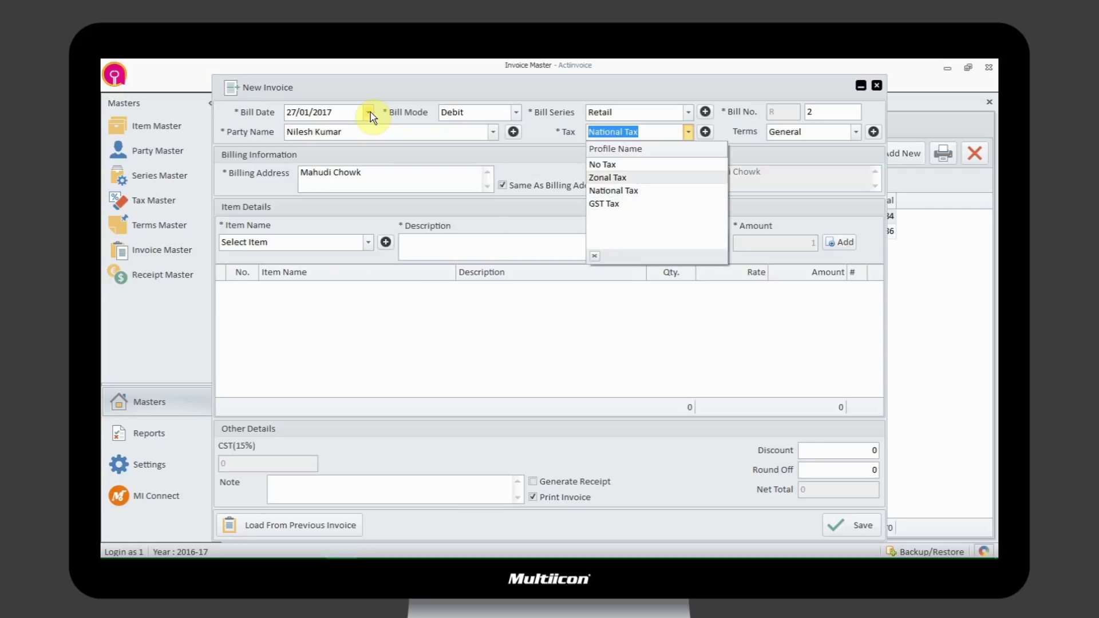
key("Down")
key("Down")
key("Tab")
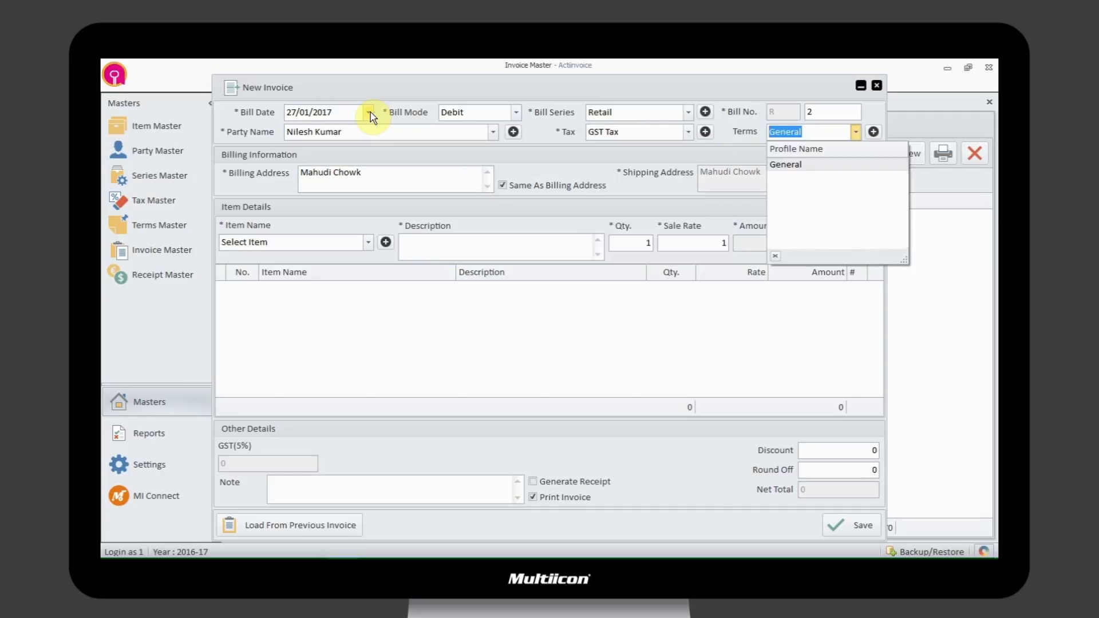
key("Tab")
key("Delete")
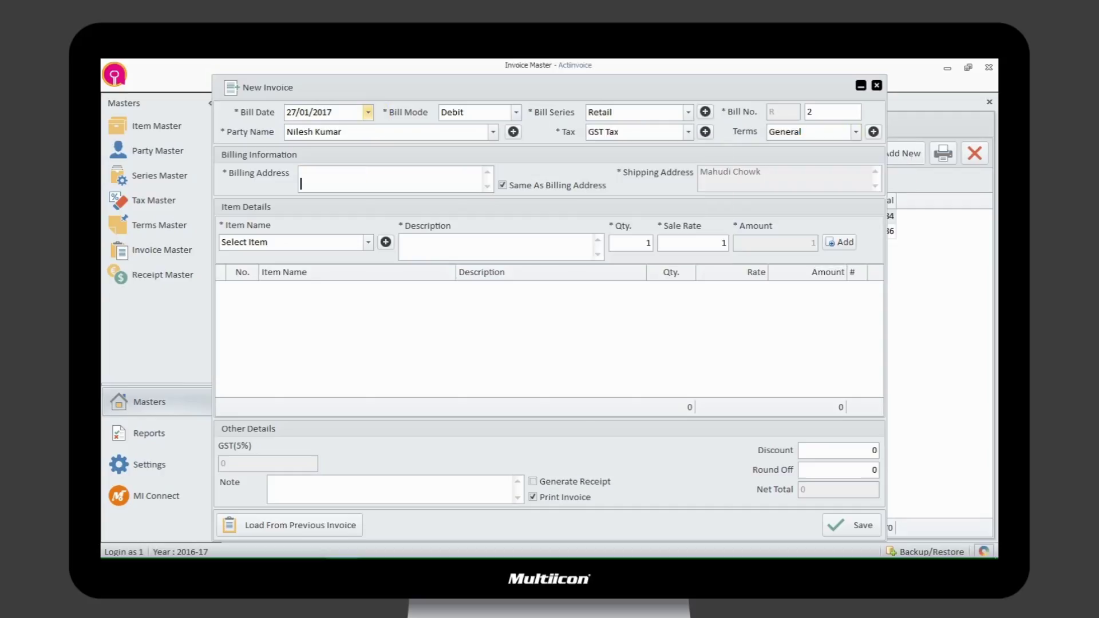
key("BackSpace")
type("Mahudi Chowk")
- Add an Acer Laptop line with quantity 10 to the invoice
key("Tab")
key("Tab")
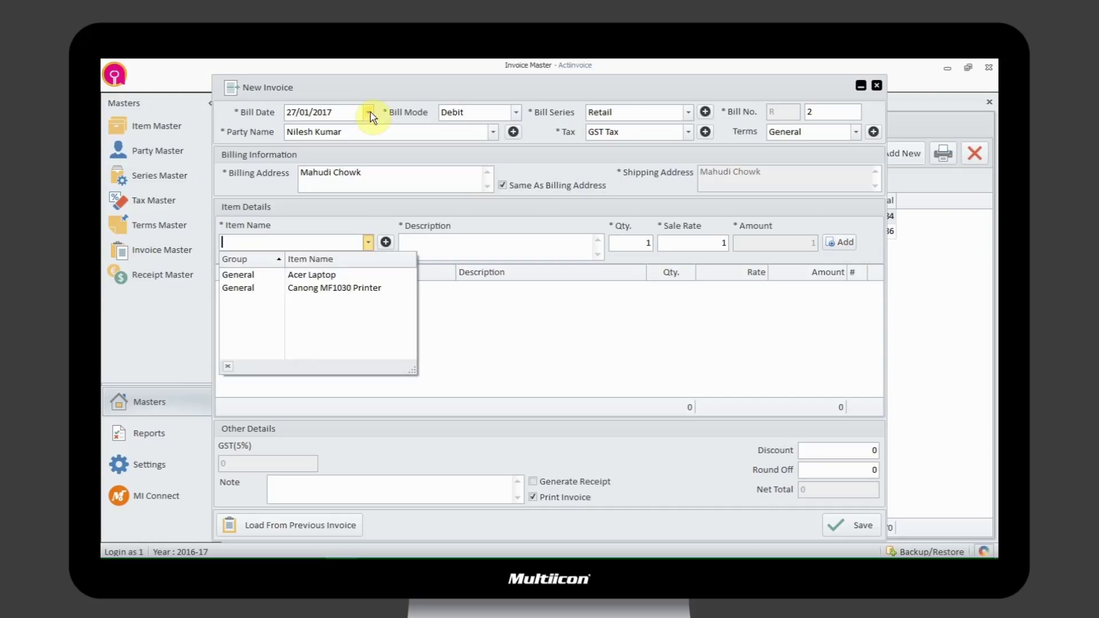
key("Down")
key("Tab")
key("Tab")
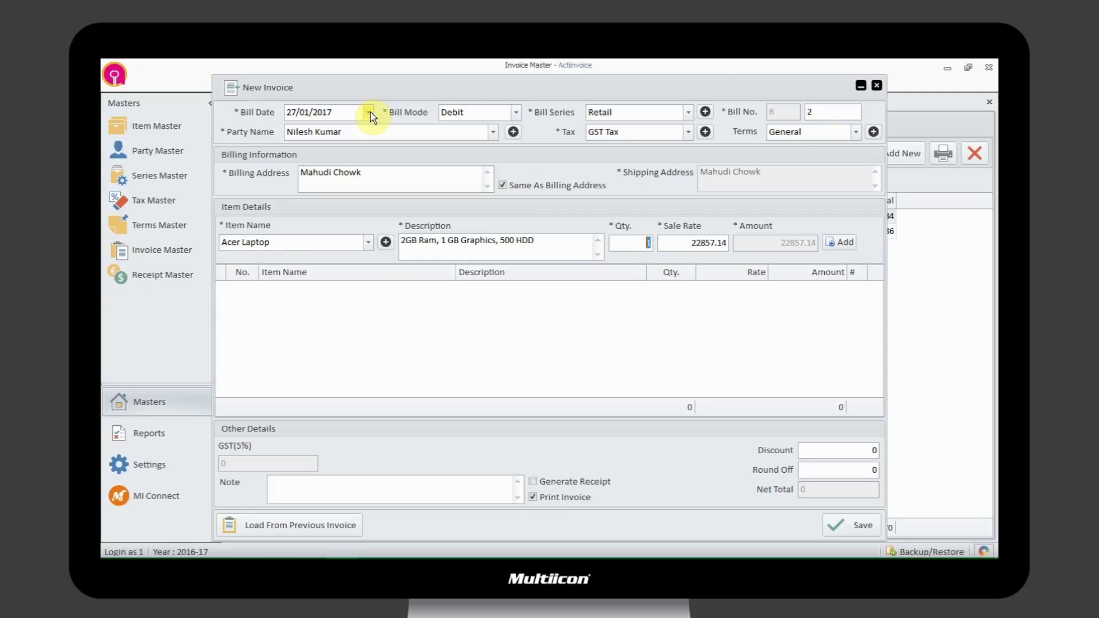
type("10")
key("Tab")
key("Tab")
key("Return")
- Add a Canong MF1030 Printer line with quantity 5 and close the item list
key("Down")
key("Down")
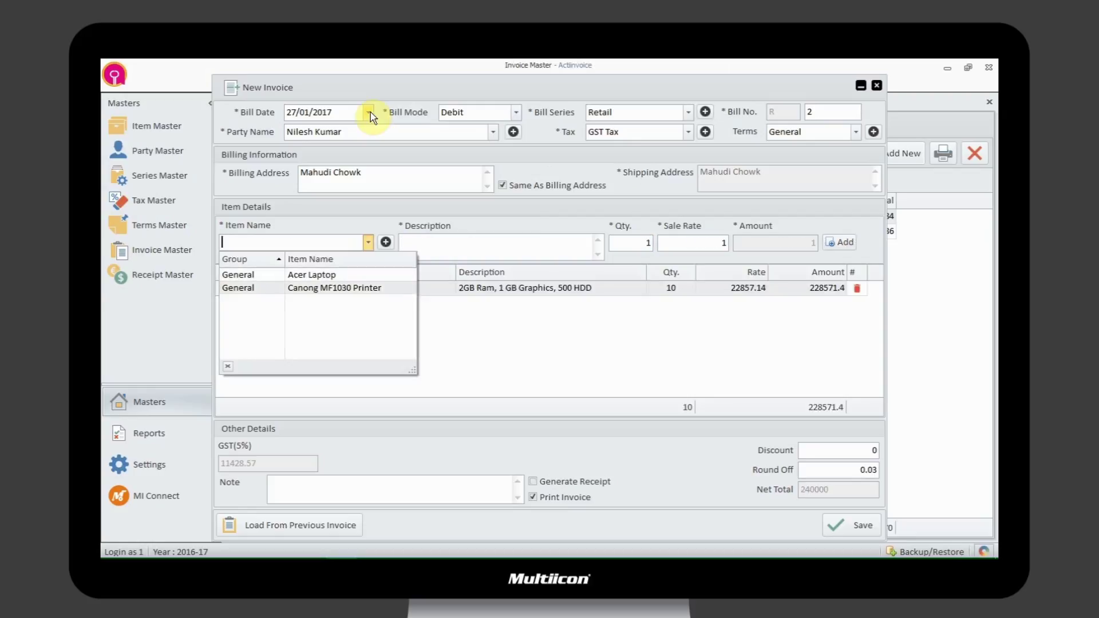
key("Return")
key("Tab")
type("5")
key("Tab")
key("Tab")
key("Return")
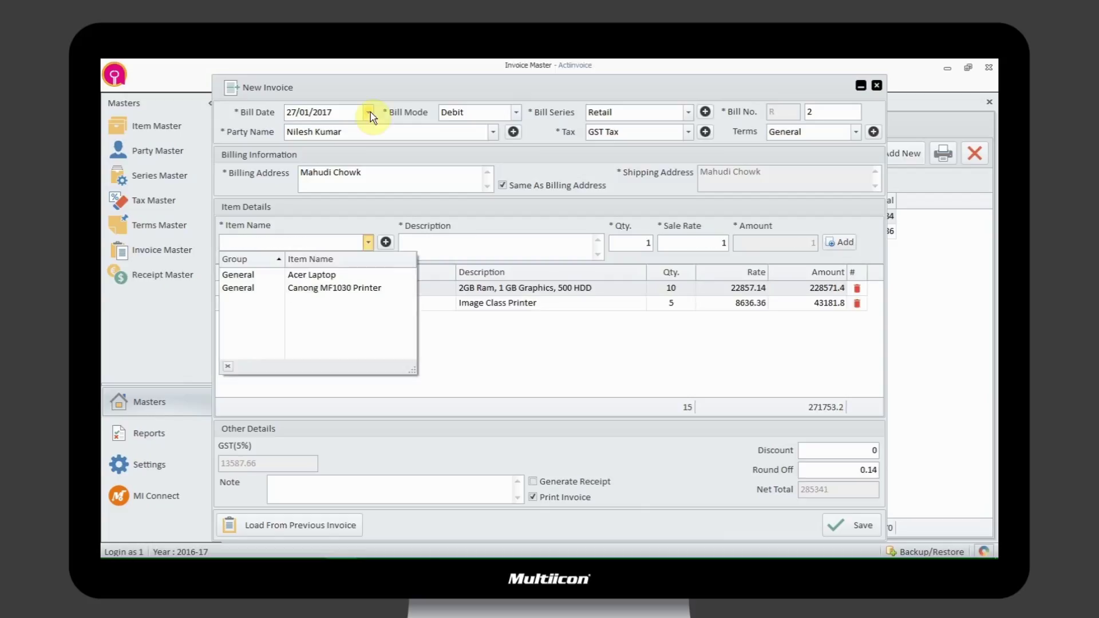
key("Escape")
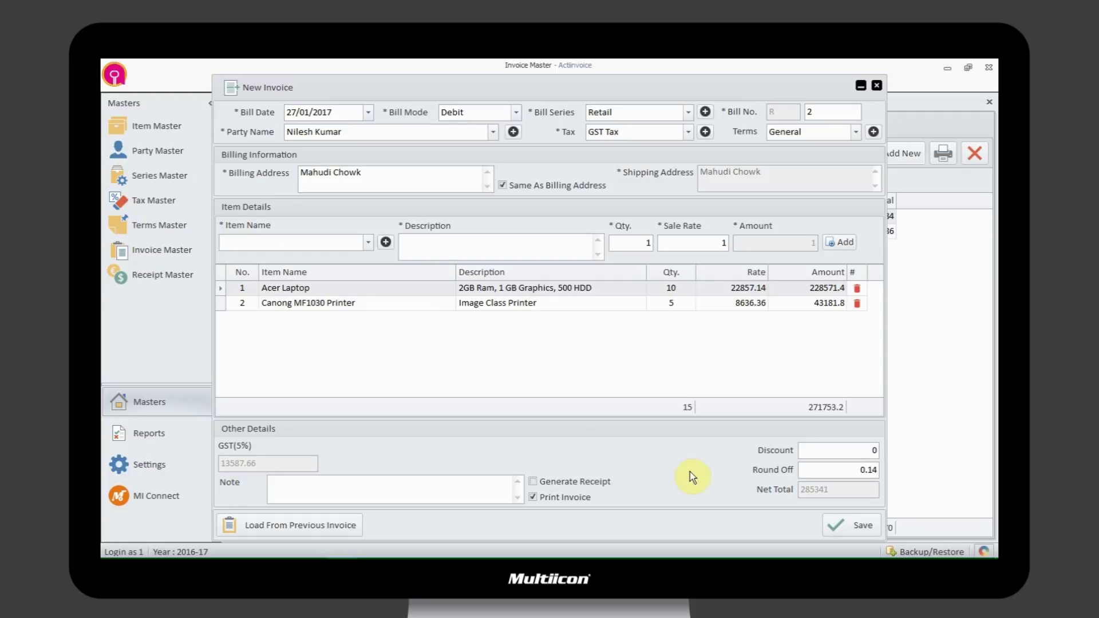
- Turn off Print Invoice, apply a 50 discount, save invoice R2 and close the form
left_click(535, 496)
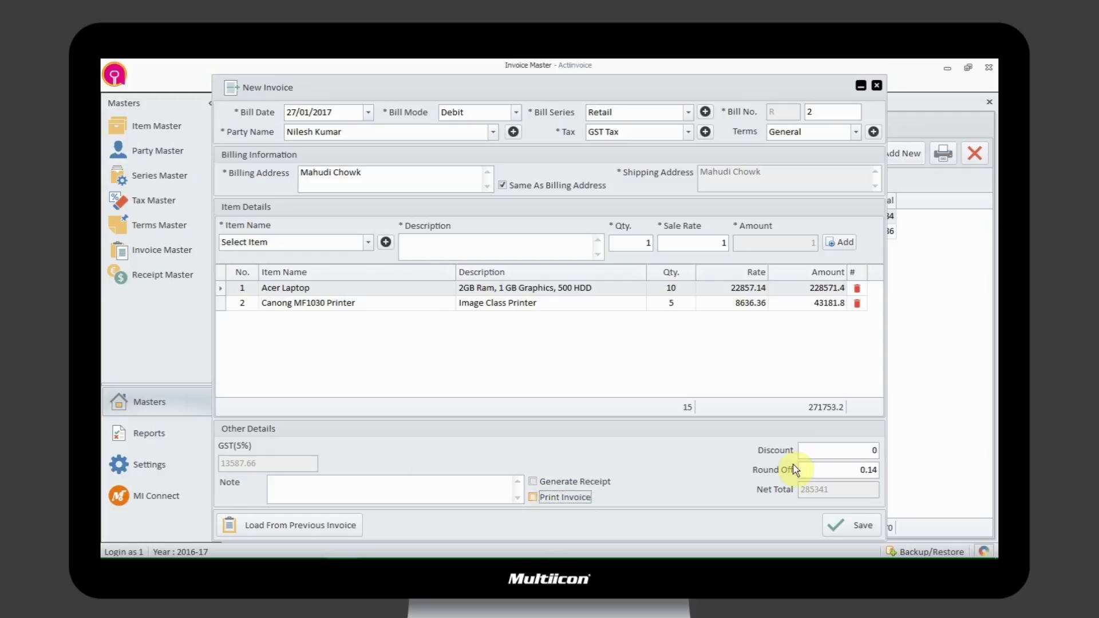
left_click(859, 450)
type("50")
key("Tab")
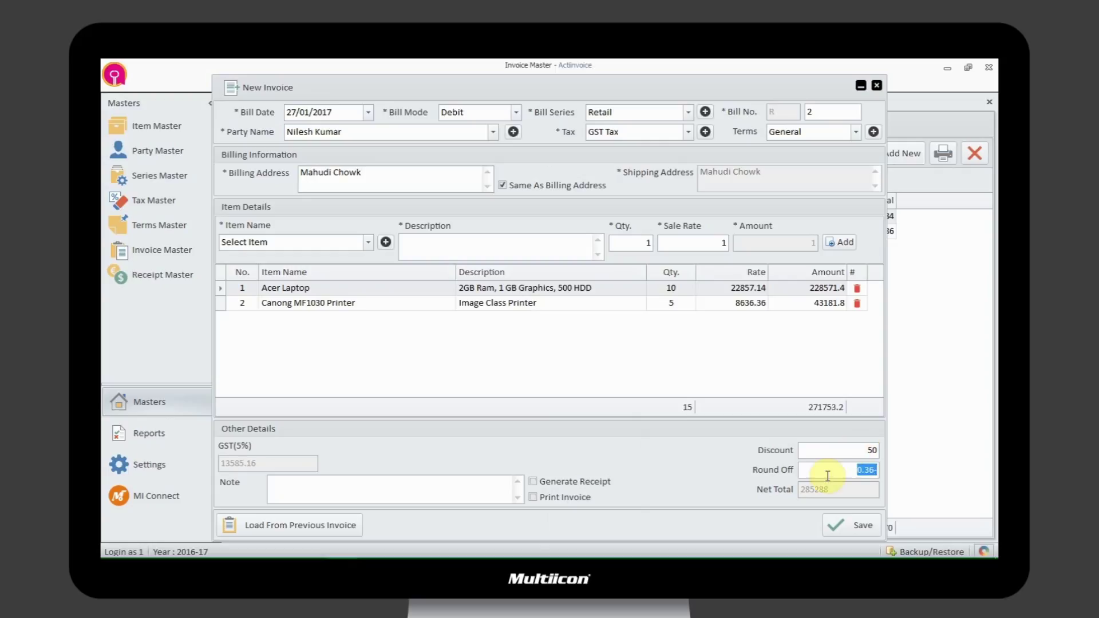
key("Tab")
left_click(849, 523)
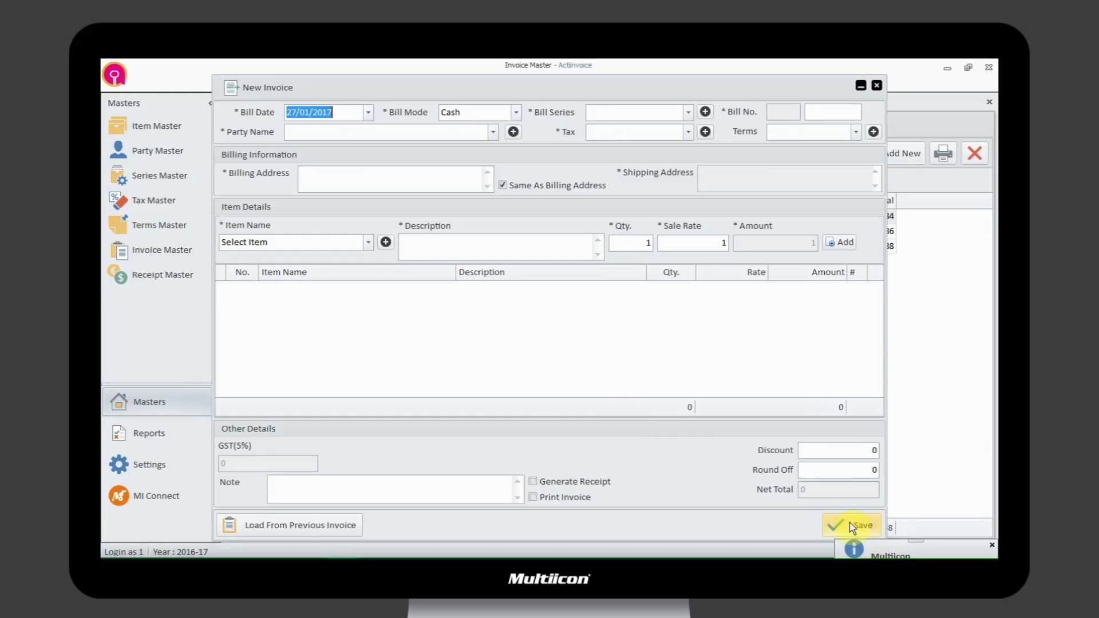
left_click(876, 86)
left_click(543, 358)
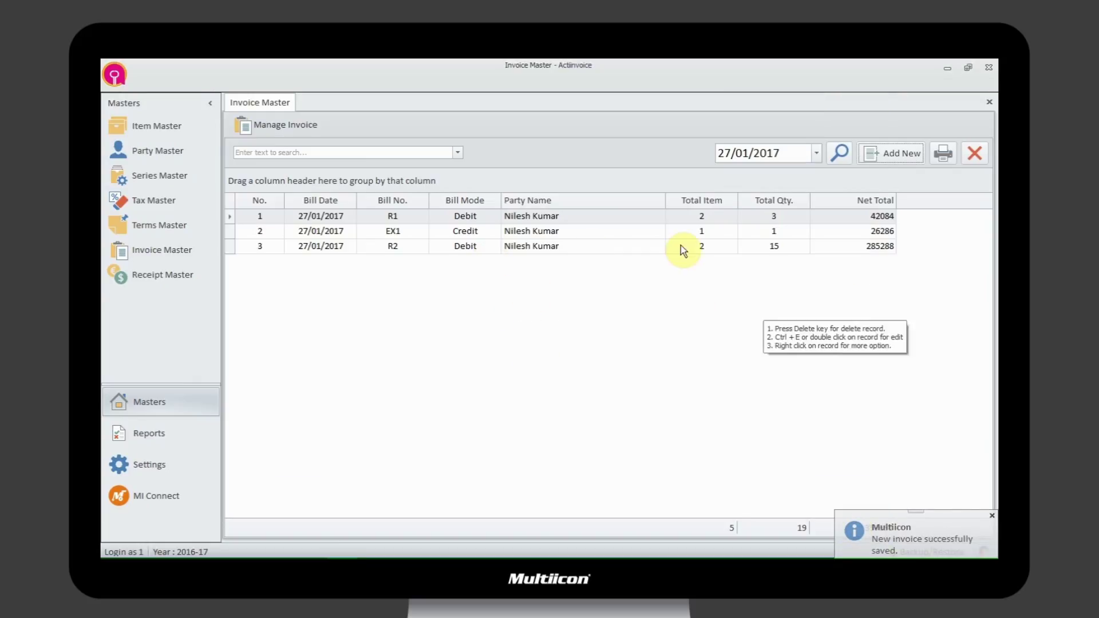
- Show the context menu of actions for invoice R2 in the Invoice Master grid
right_click(851, 246)
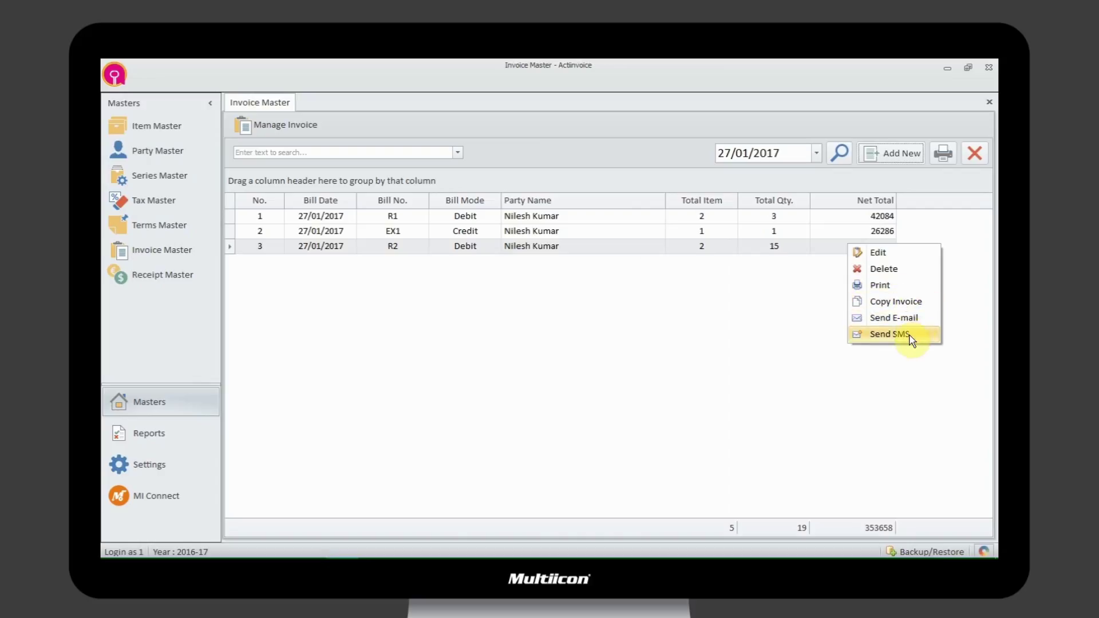
- Open invoice R2's print preview, zooming out twice and then in slightly
left_click(919, 287)
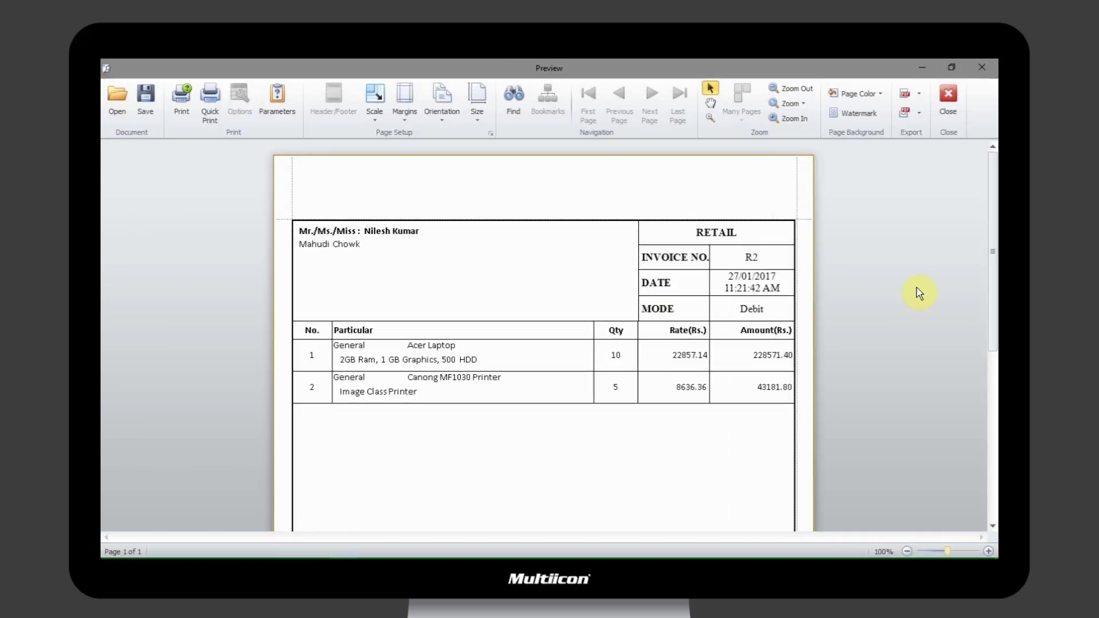
left_click(907, 551)
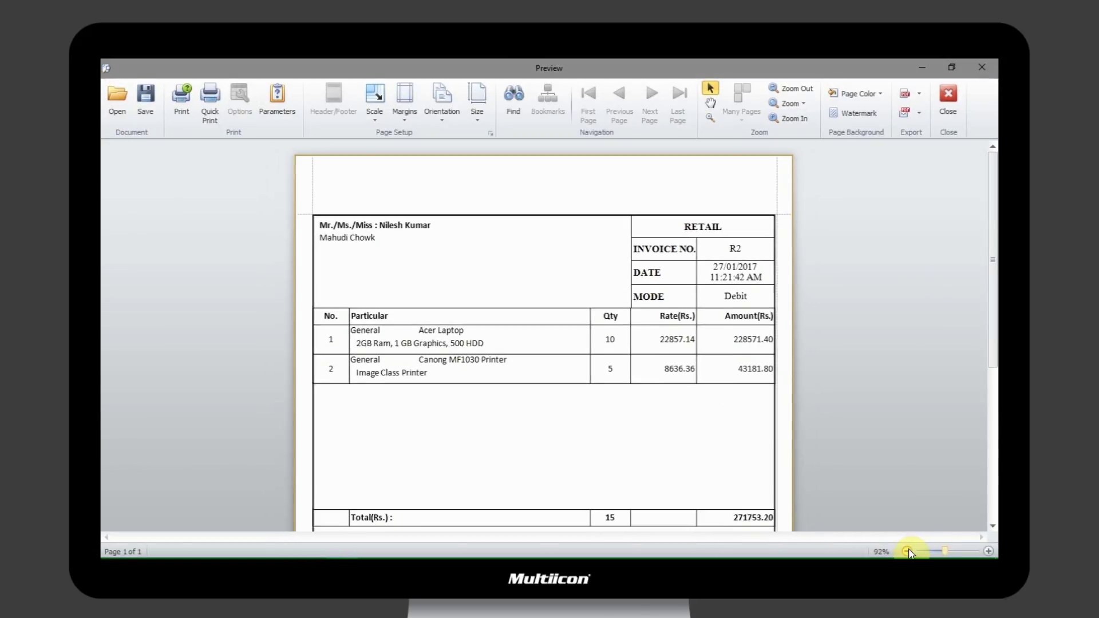
left_click(907, 551)
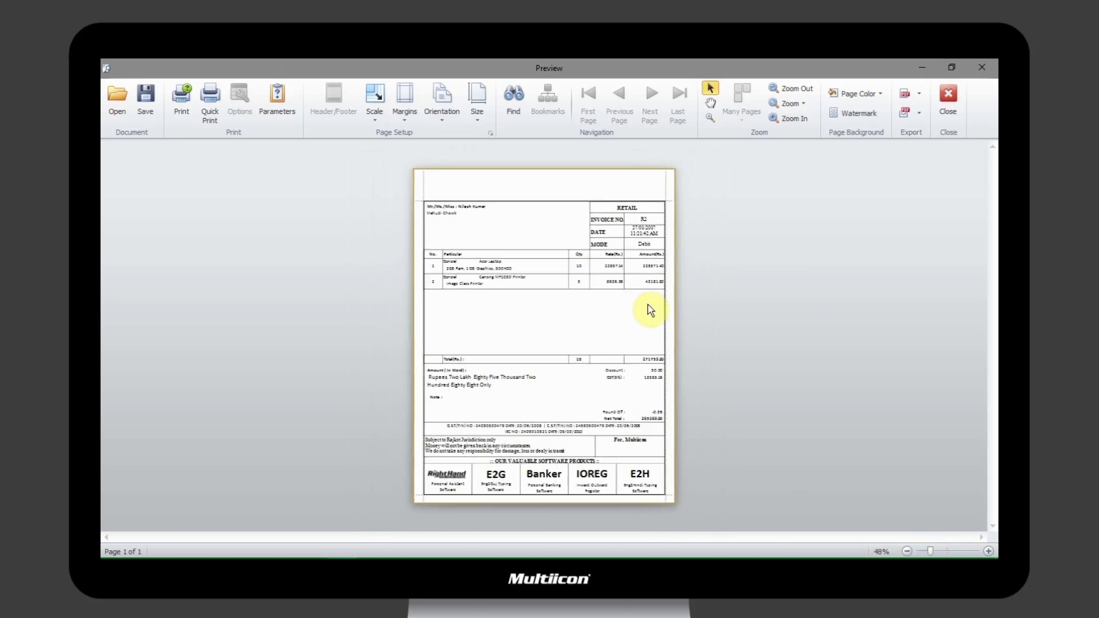
left_click(987, 551)
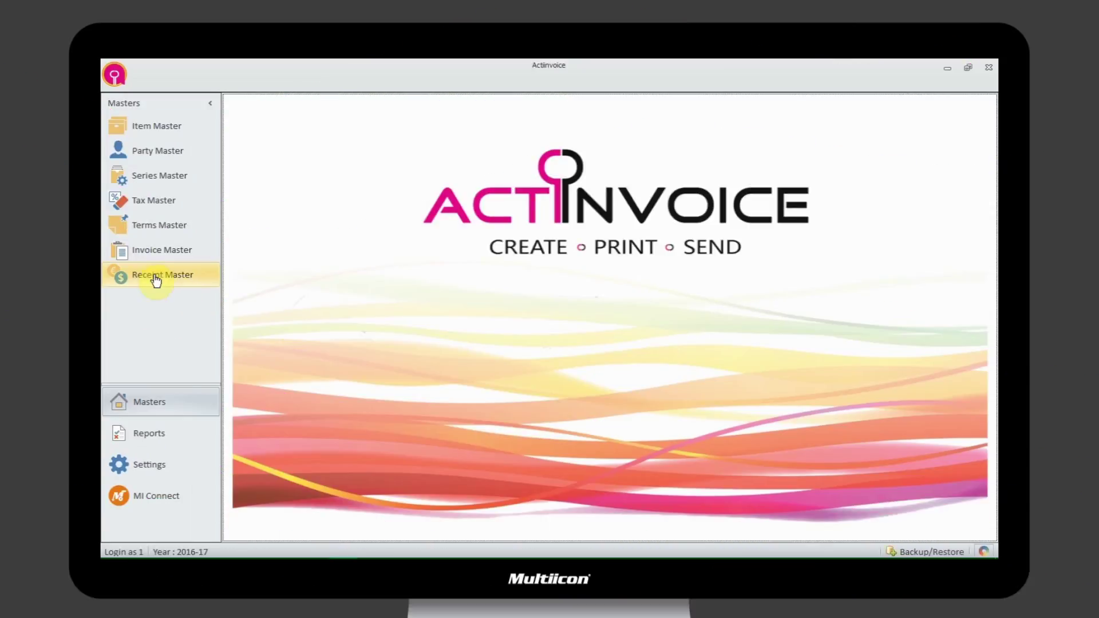
- Start a new receipt dated 27/01/2017 with Net Transfer mode and the customer as party
left_click(156, 277)
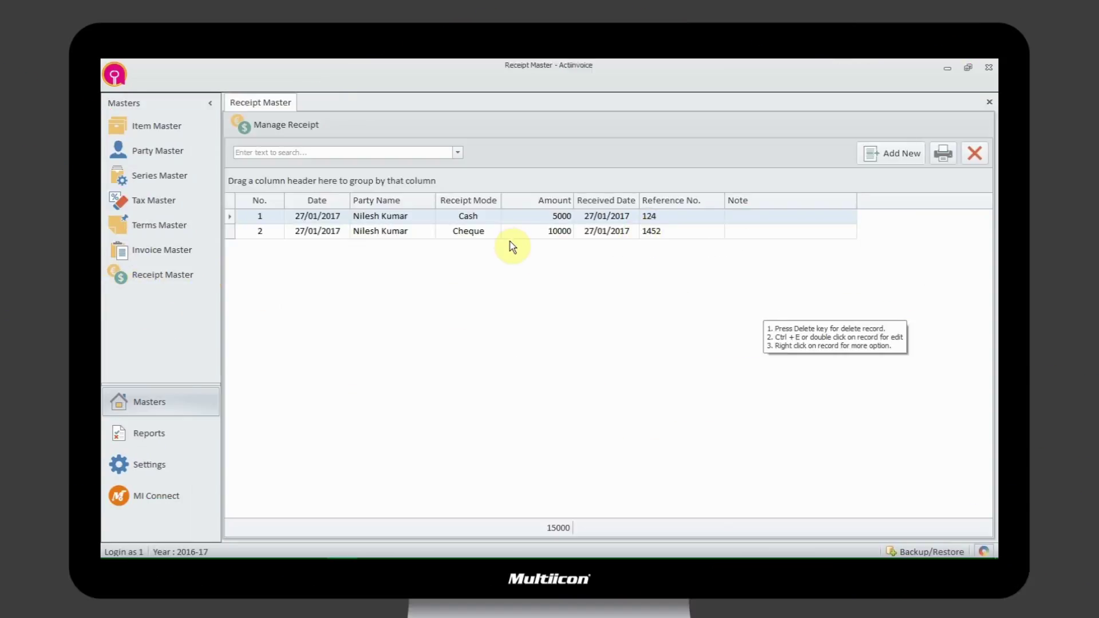
left_click(887, 150)
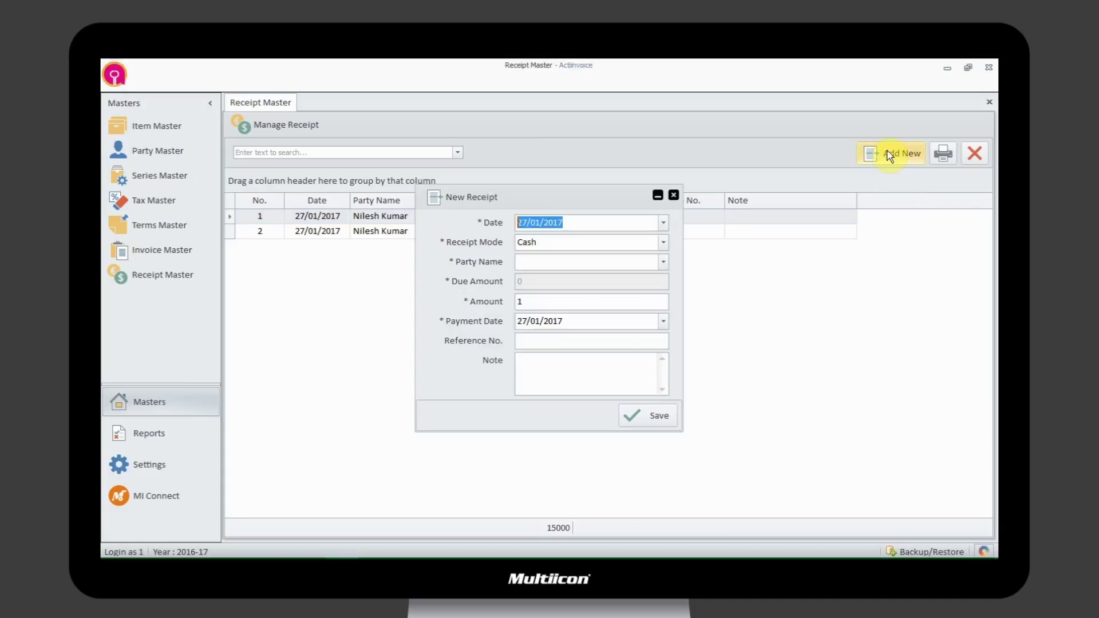
left_click(664, 223)
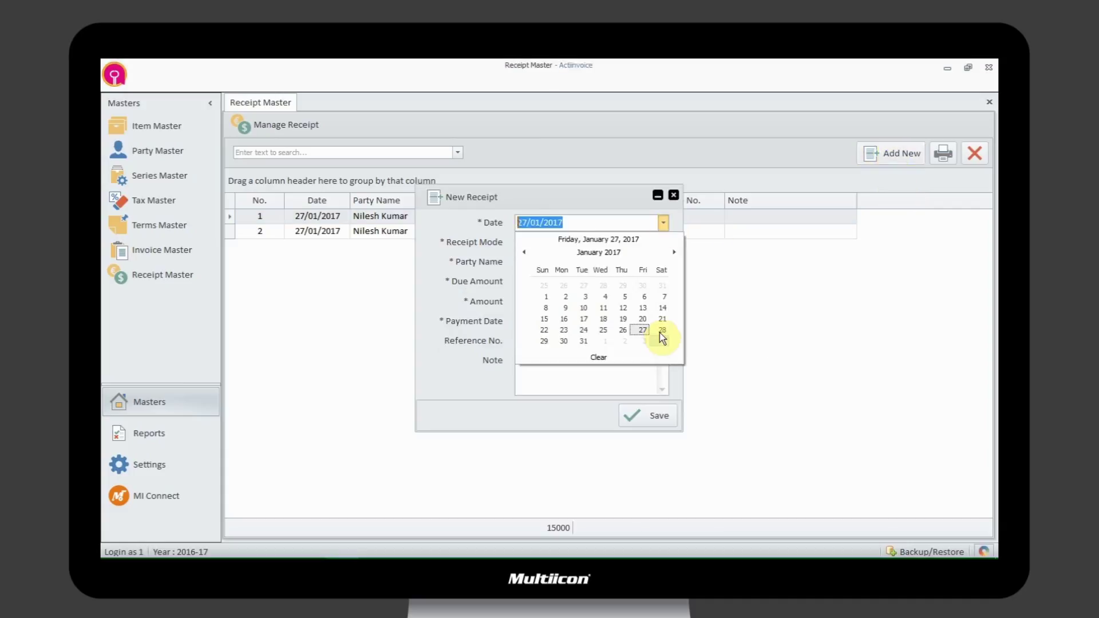
left_click(642, 330)
left_click(663, 243)
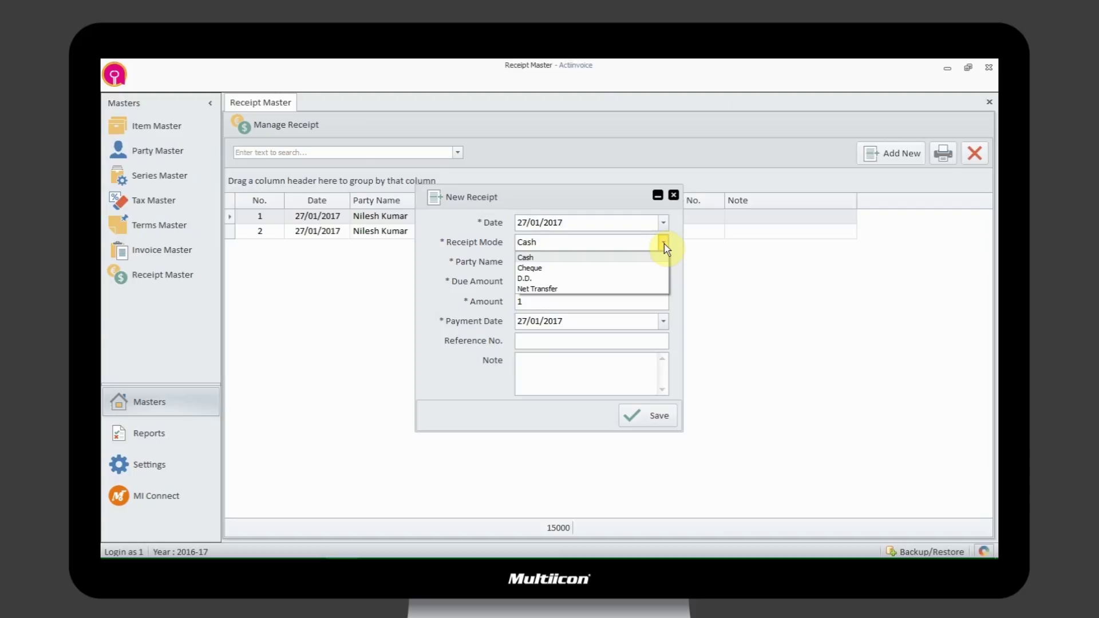
left_click(644, 288)
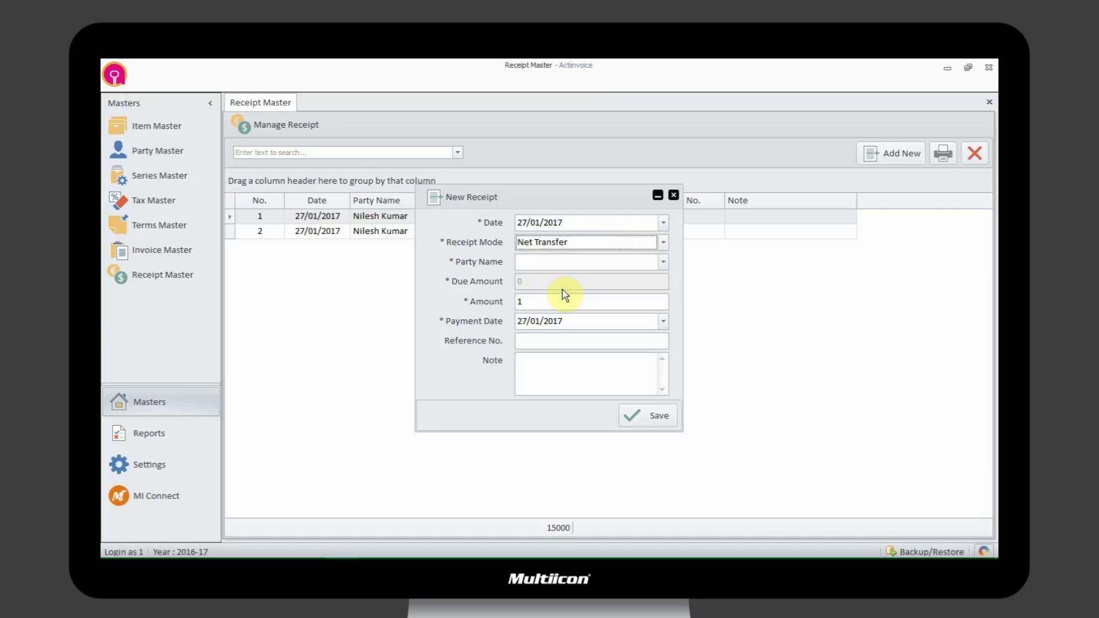
left_click(663, 263)
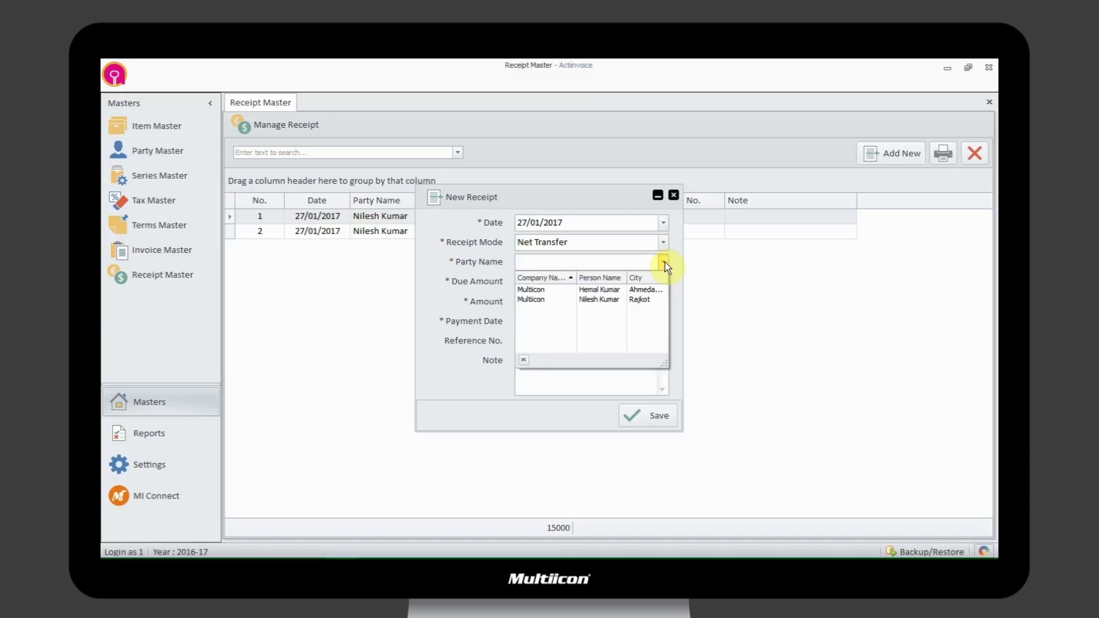
left_click(626, 300)
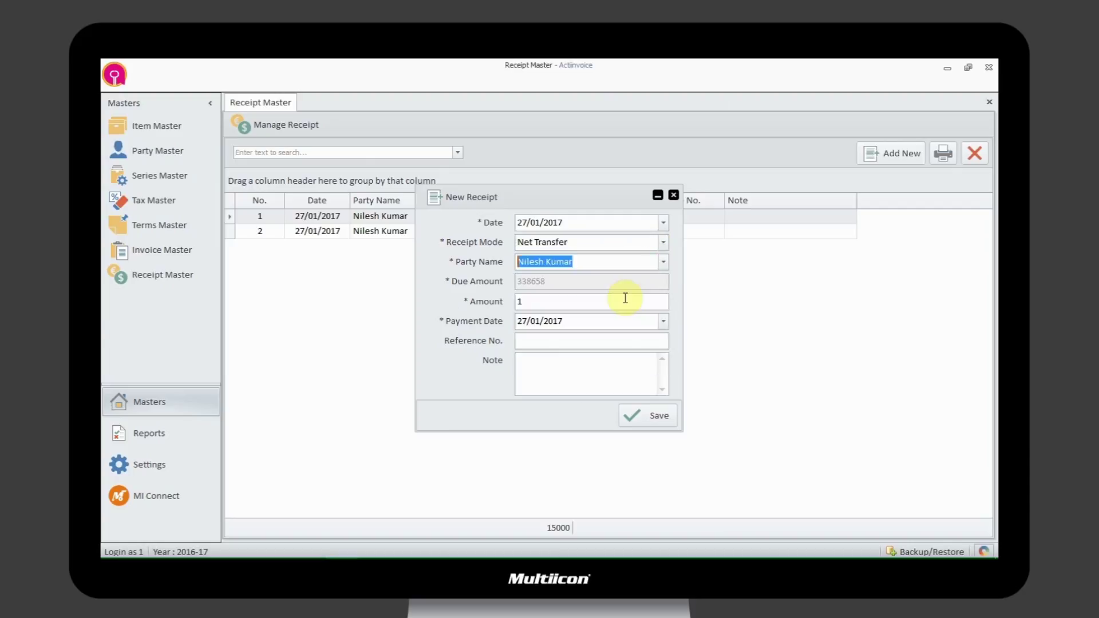
- Enter amount 30000 and reference number 123, then save the receipt
left_click(556, 300)
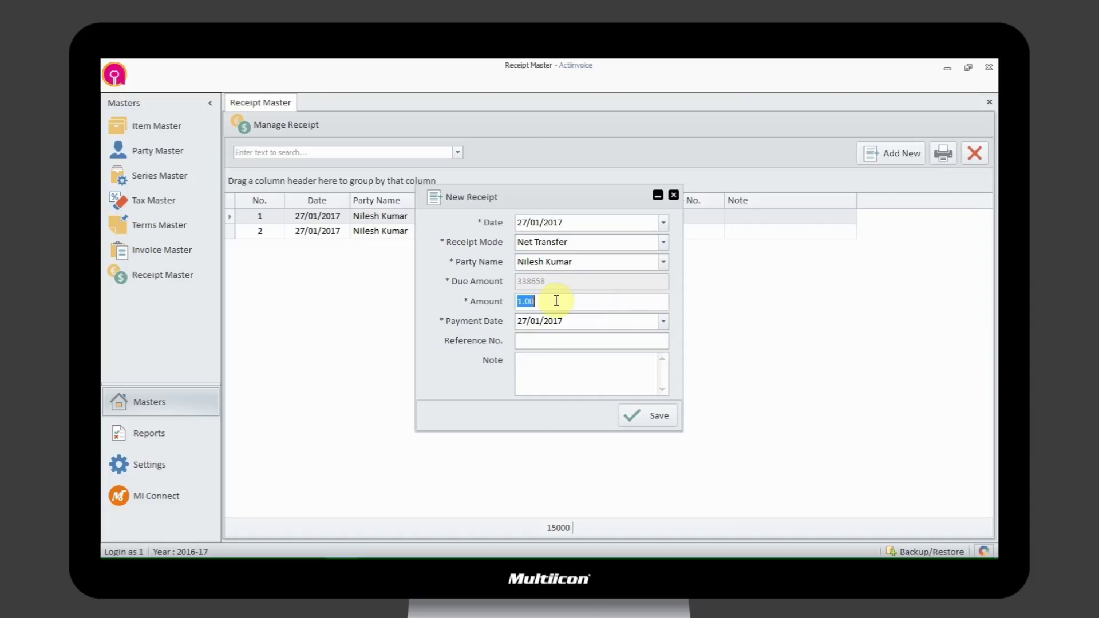
type("300000")
key("Tab")
key("Tab")
type("123")
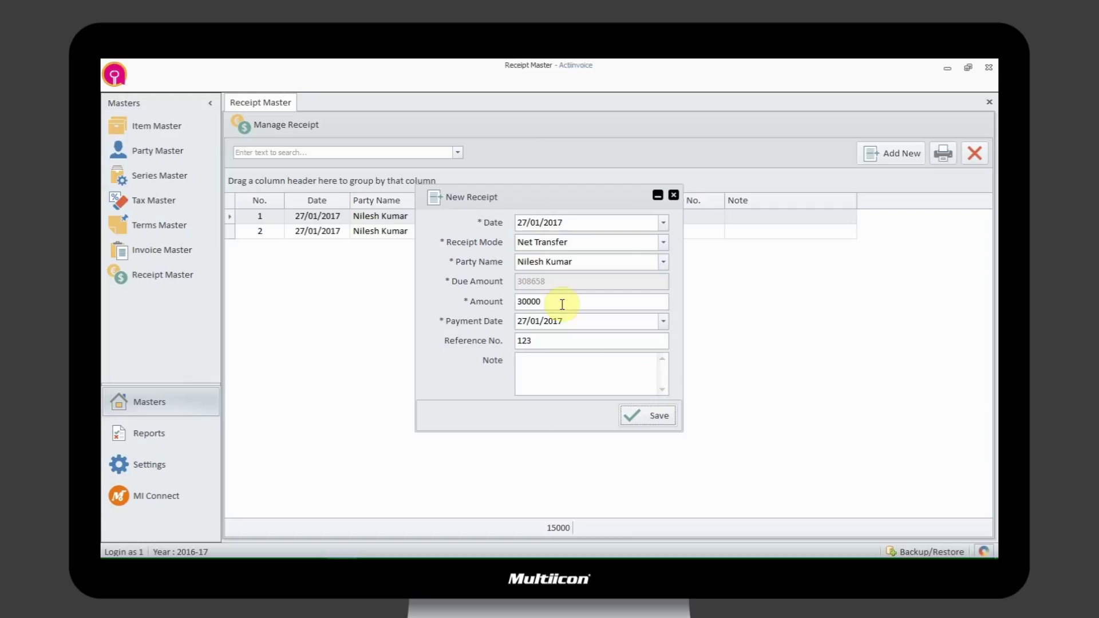
left_click(653, 416)
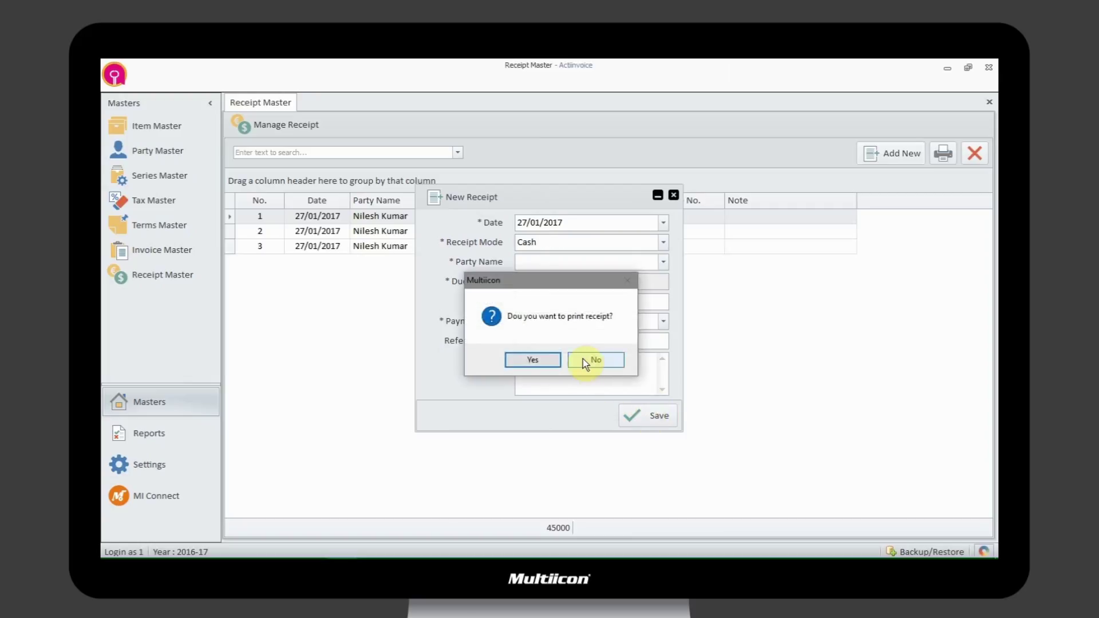
- Preview the receipt for printing, then close the preview and the New Receipt form
left_click(534, 360)
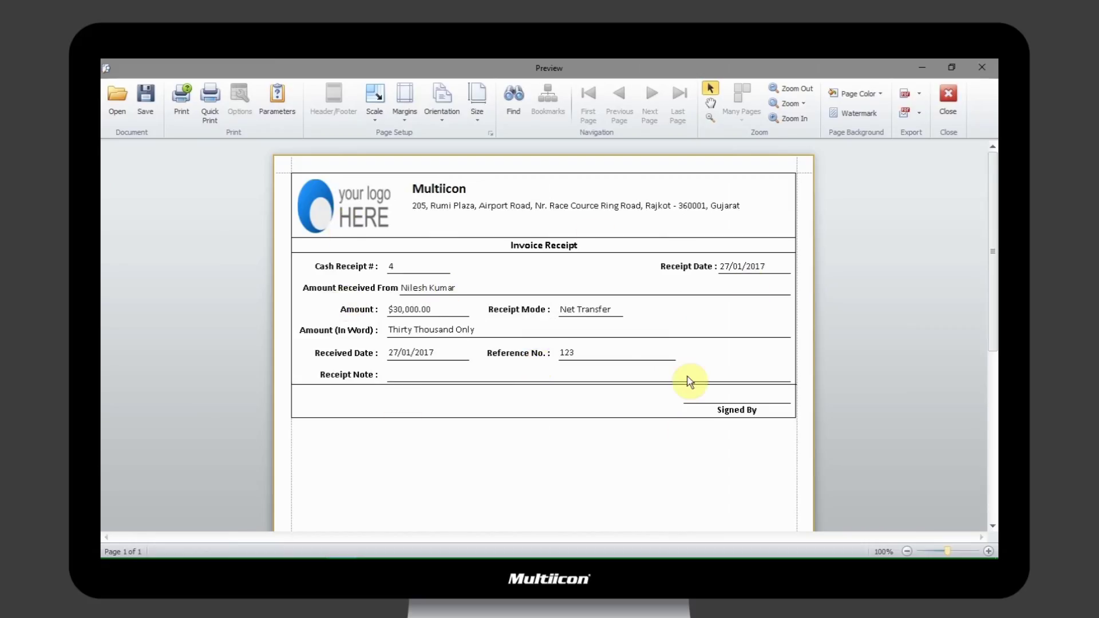
left_click(950, 92)
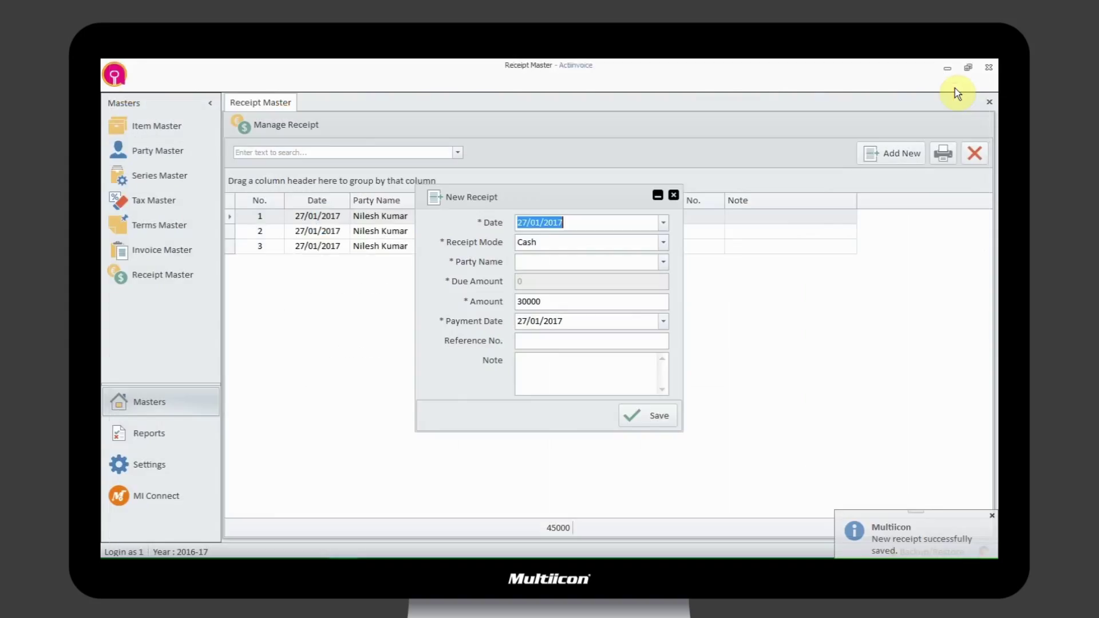
left_click(674, 196)
left_click(532, 360)
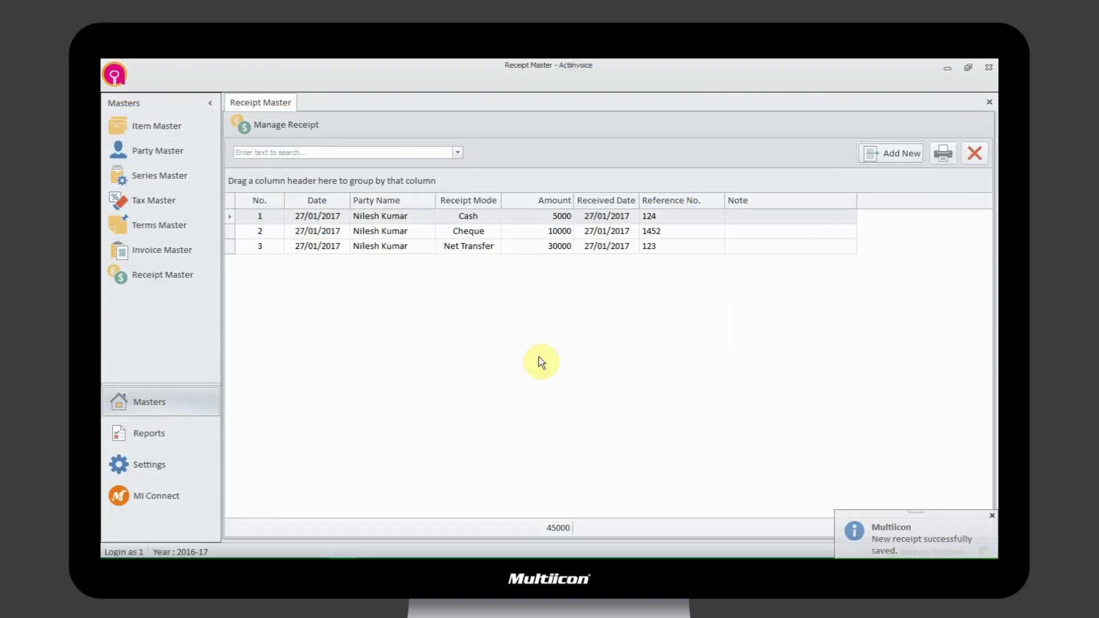
- Glance at the Net Transfer receipt's actions menu, dismiss it, then show the Reports list
right_click(545, 248)
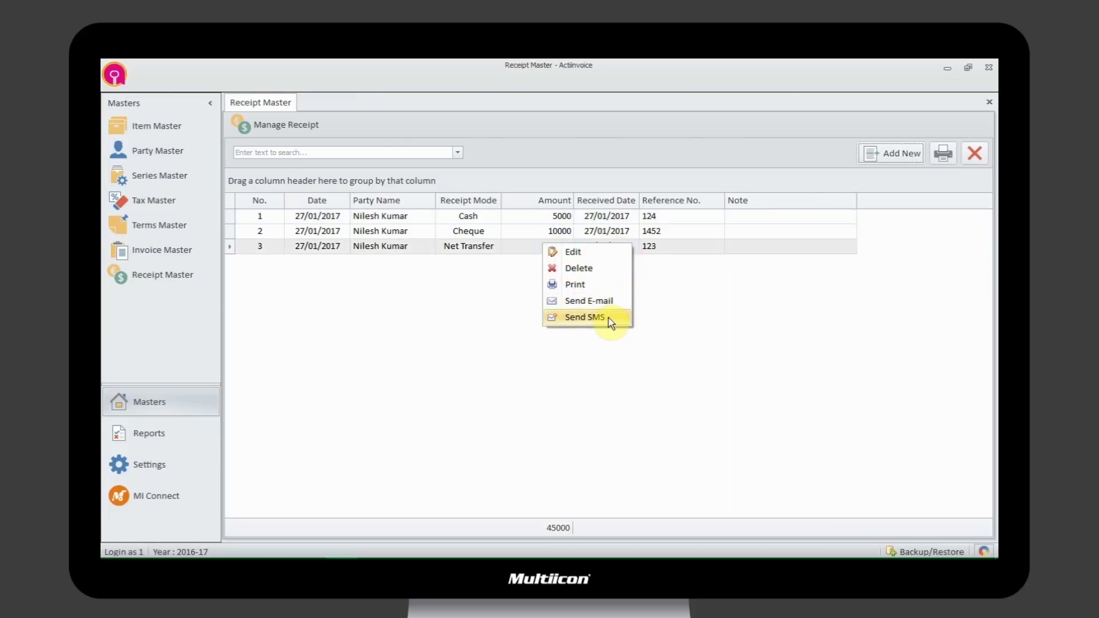
left_click(701, 310)
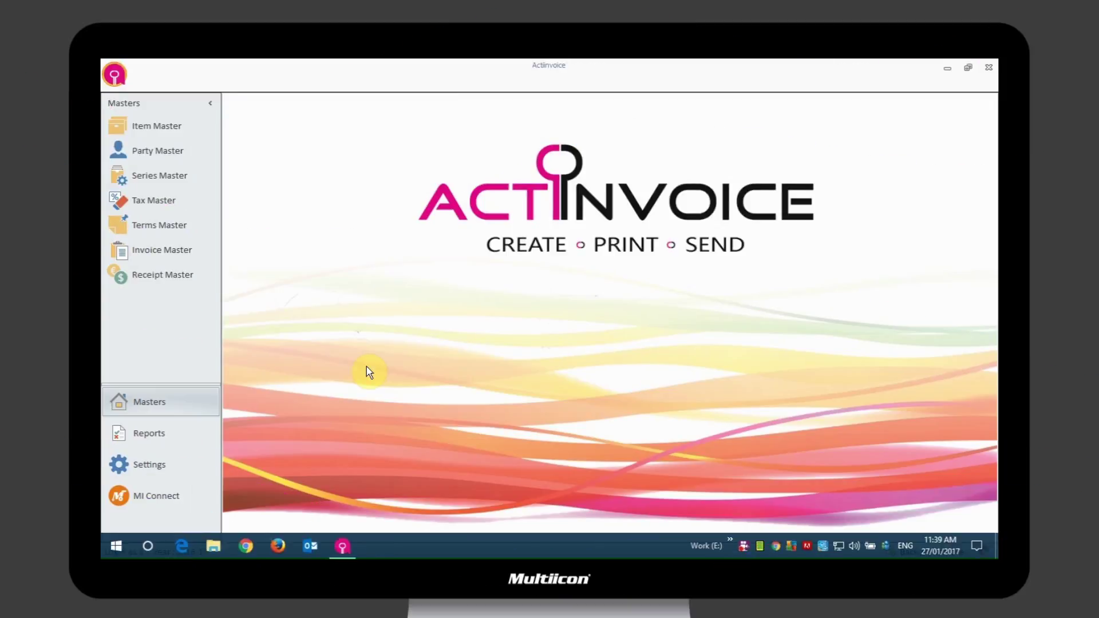
left_click(151, 435)
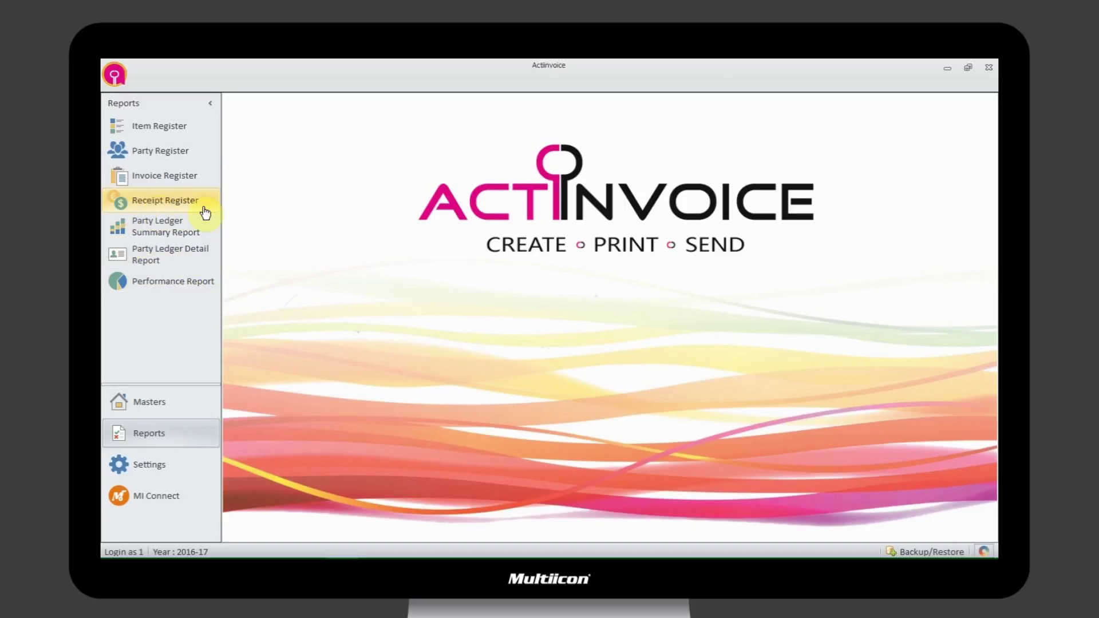
- Run the Party Ledger Summary Report from 01/12/2016 to 26/01/2017
left_click(158, 230)
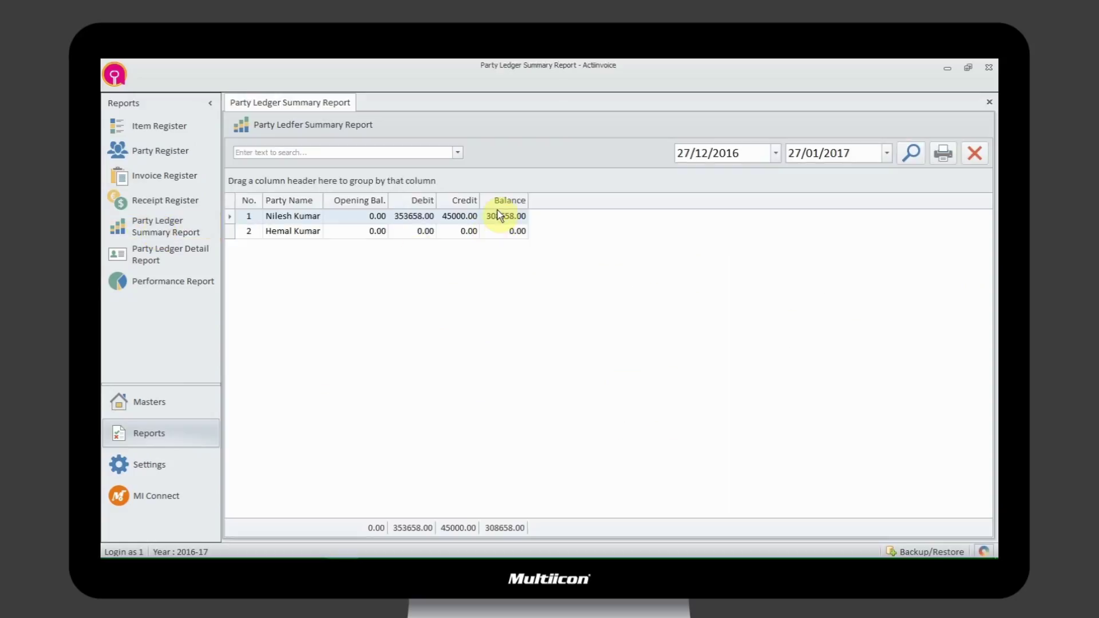
left_click(776, 153)
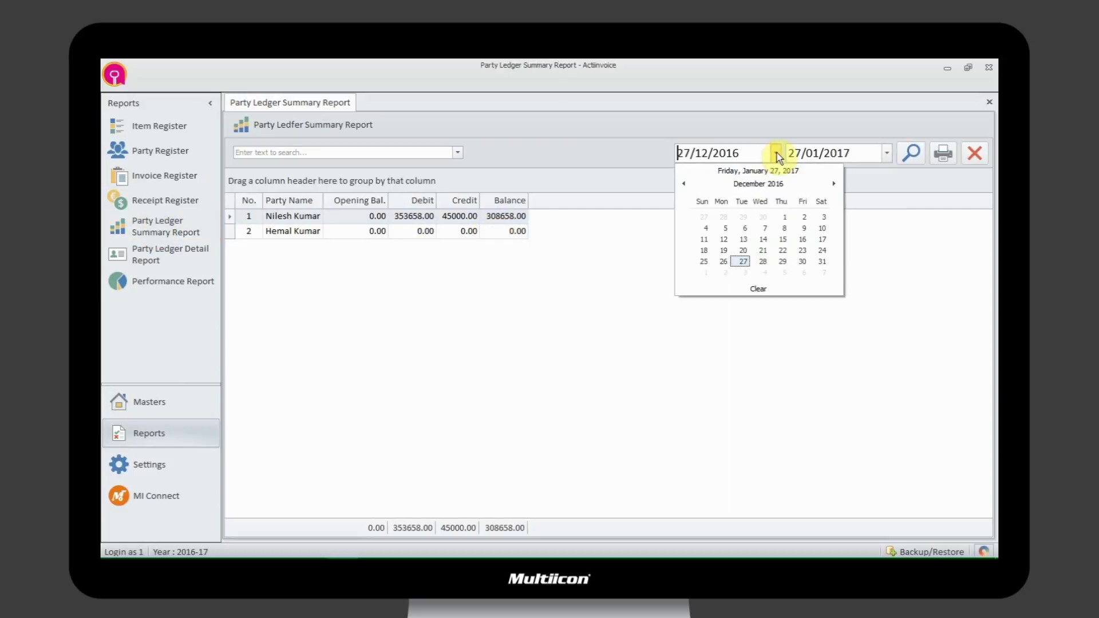
left_click(783, 216)
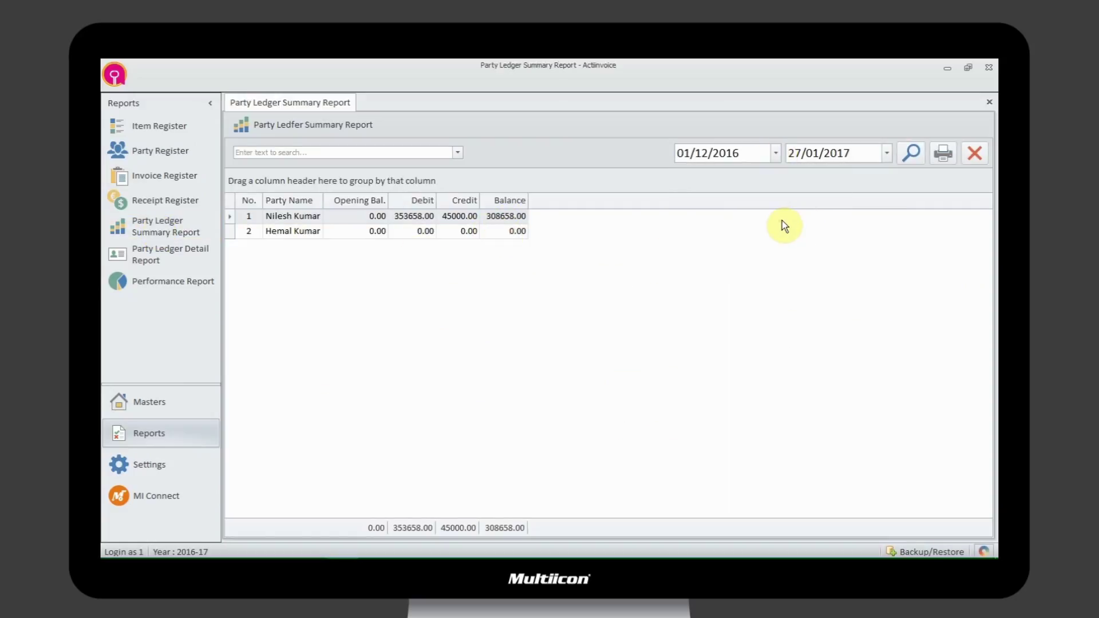
left_click(886, 153)
left_click(892, 260)
left_click(911, 155)
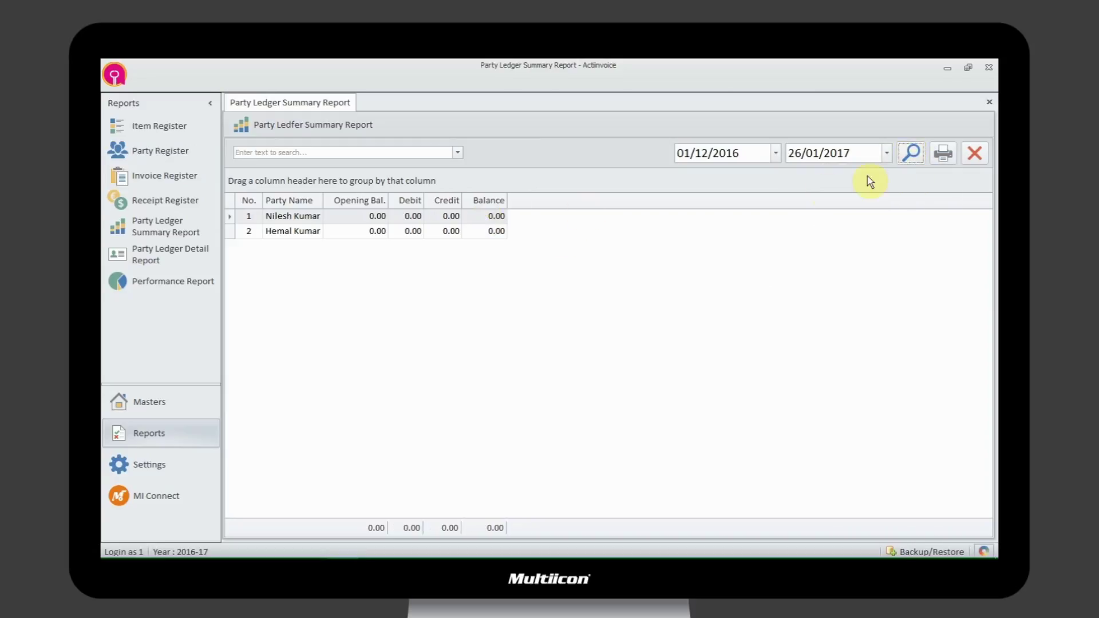
- Rerun the summary with the end date reset to 27/01/2017, then close the report
left_click(887, 154)
left_click(902, 262)
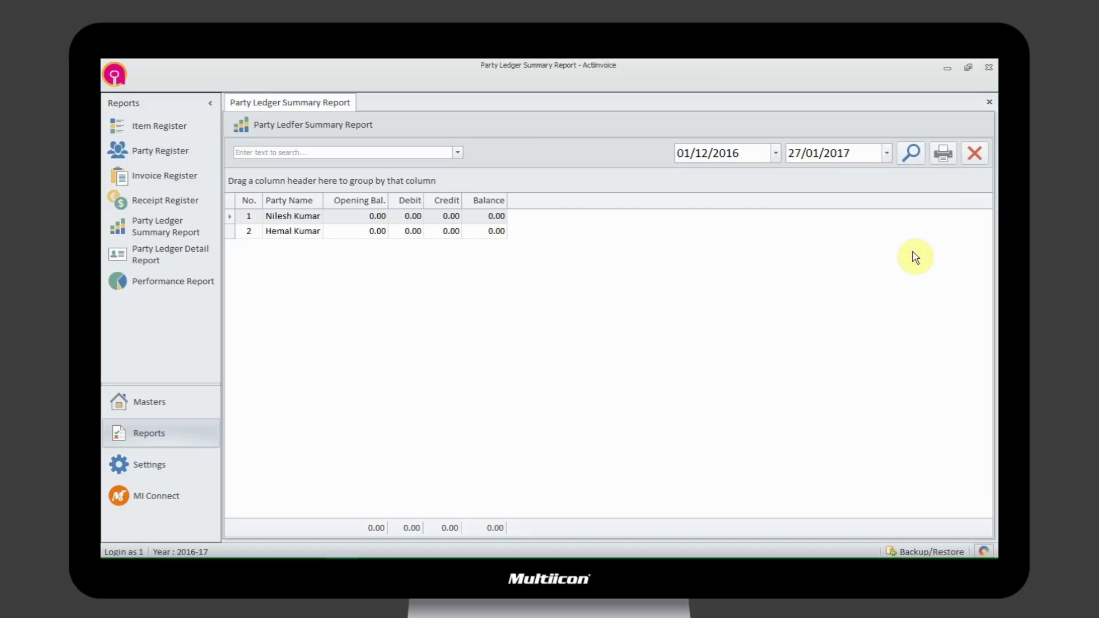
left_click(912, 156)
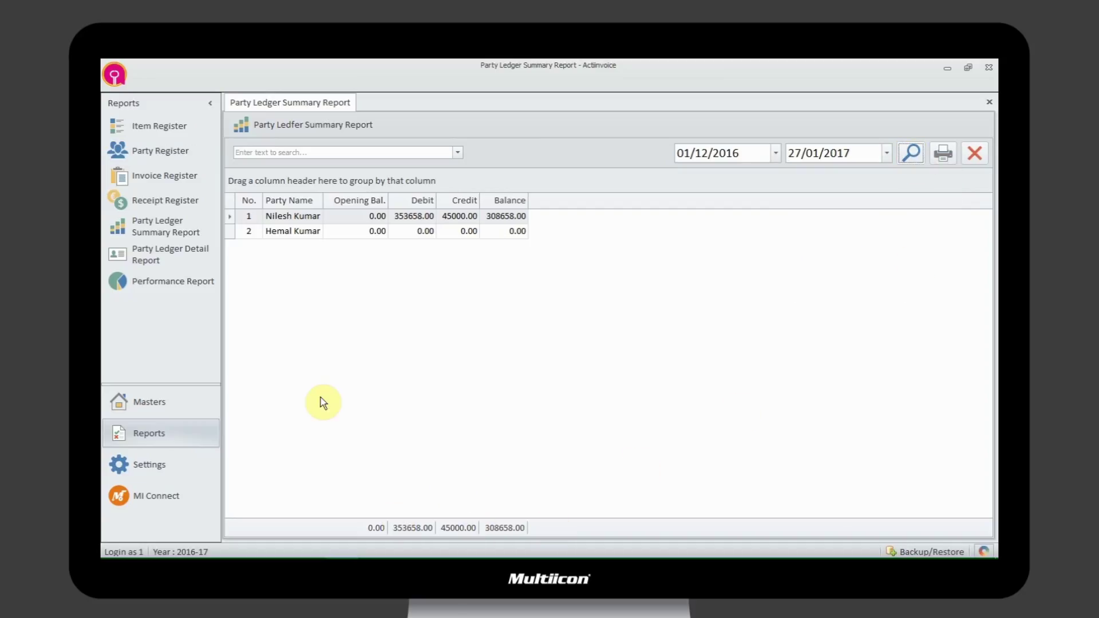
left_click(989, 102)
- Load the first party's entries in the Party Ledger Detail Report
left_click(161, 254)
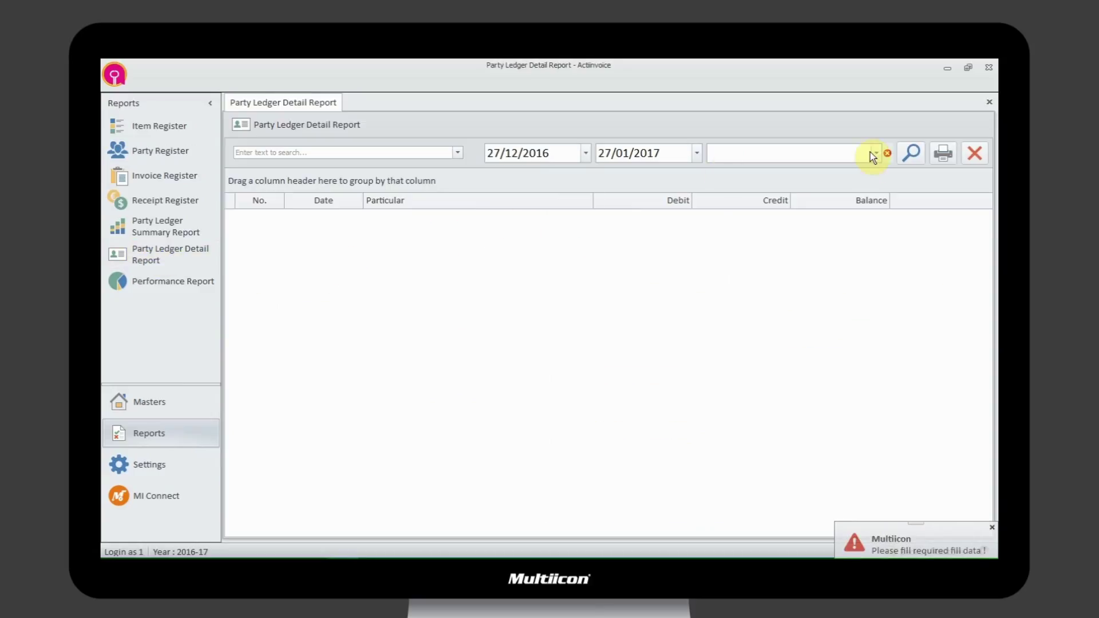
left_click(874, 154)
left_click(829, 191)
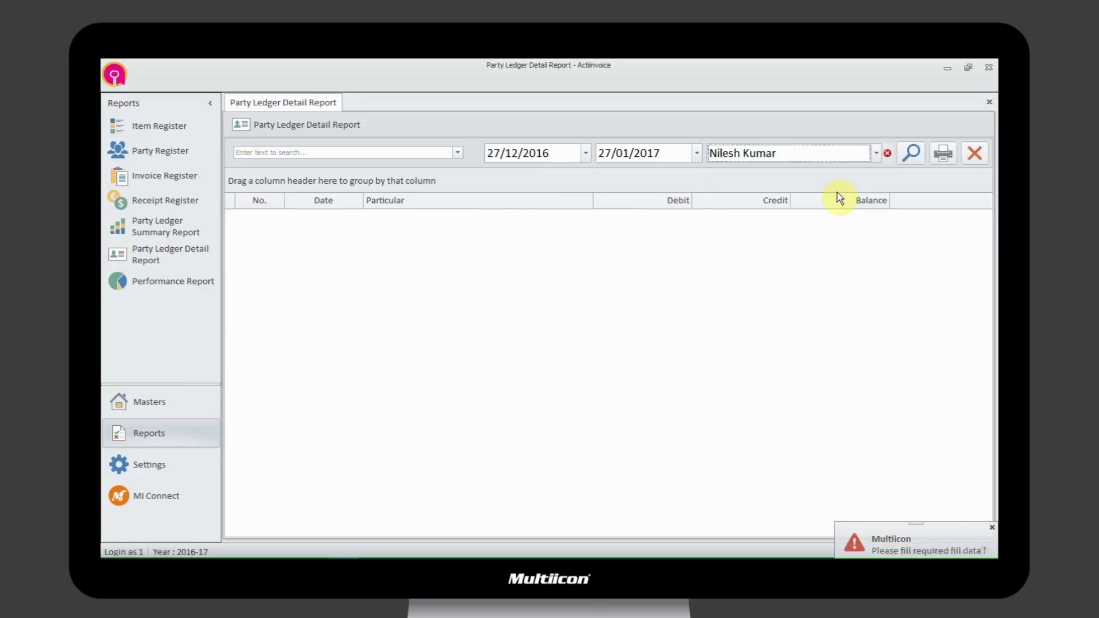
left_click(913, 155)
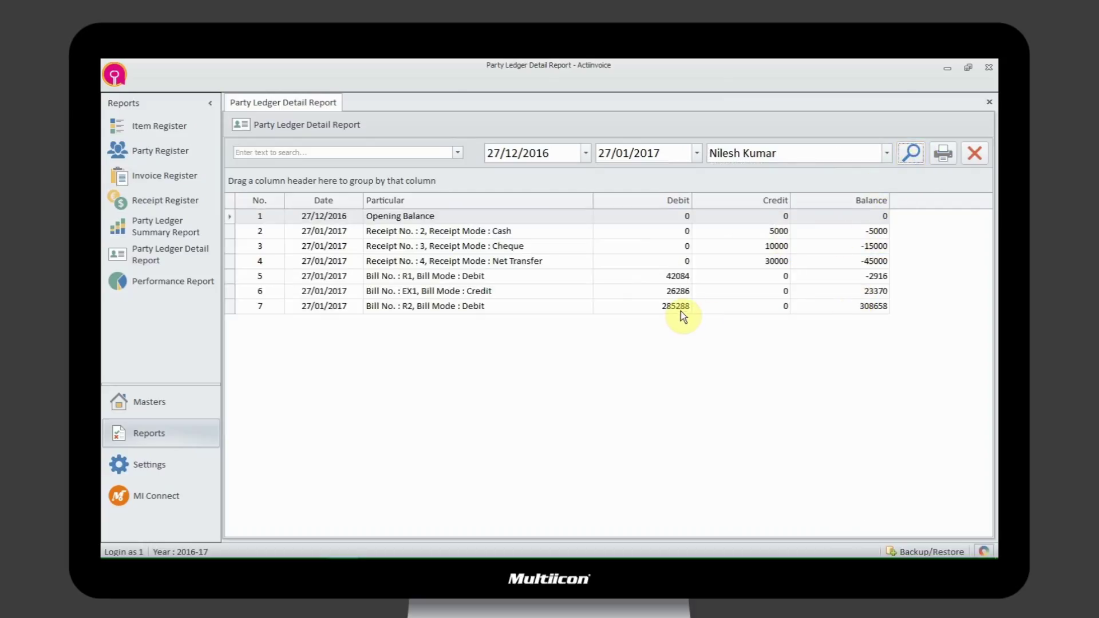
- Switch to the second party and back to the first, then open the print preview
left_click(887, 153)
left_click(780, 211)
left_click(911, 159)
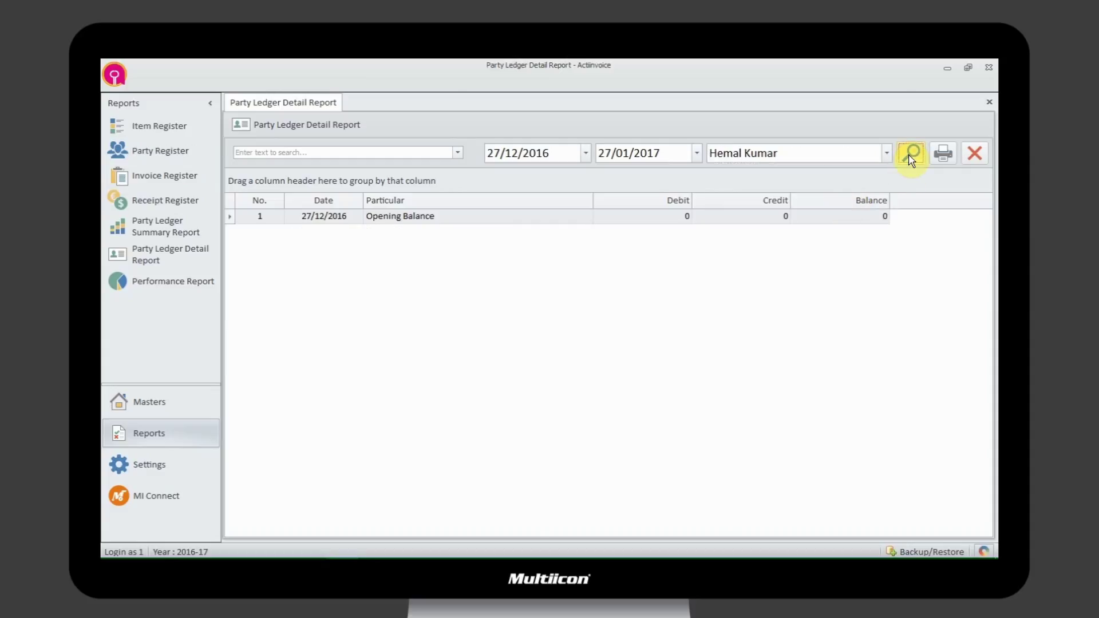
left_click(886, 153)
left_click(867, 192)
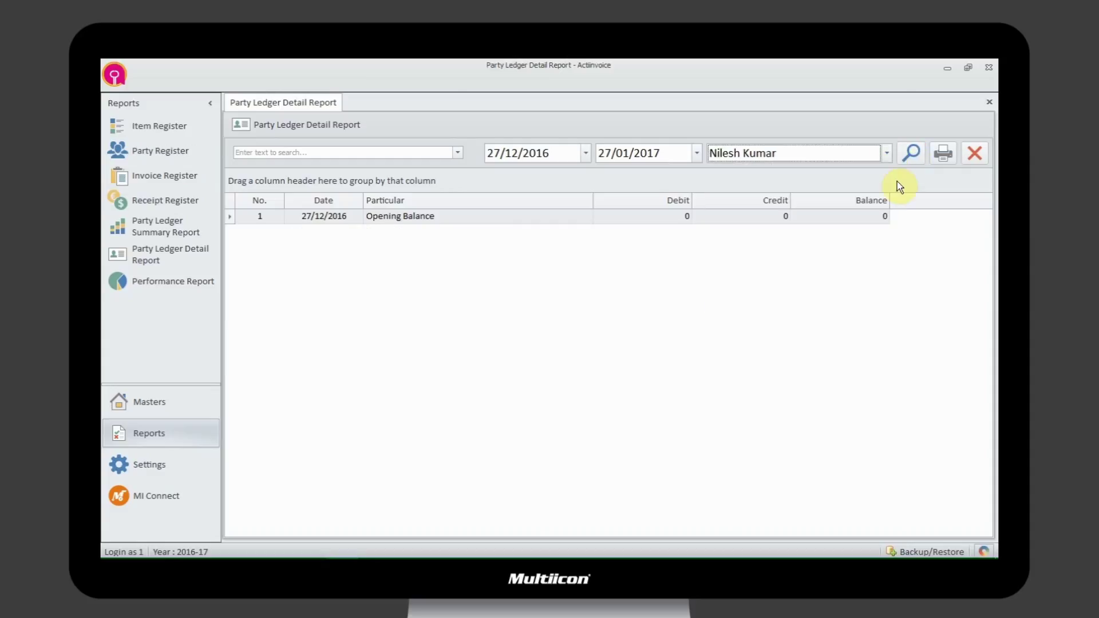
left_click(911, 153)
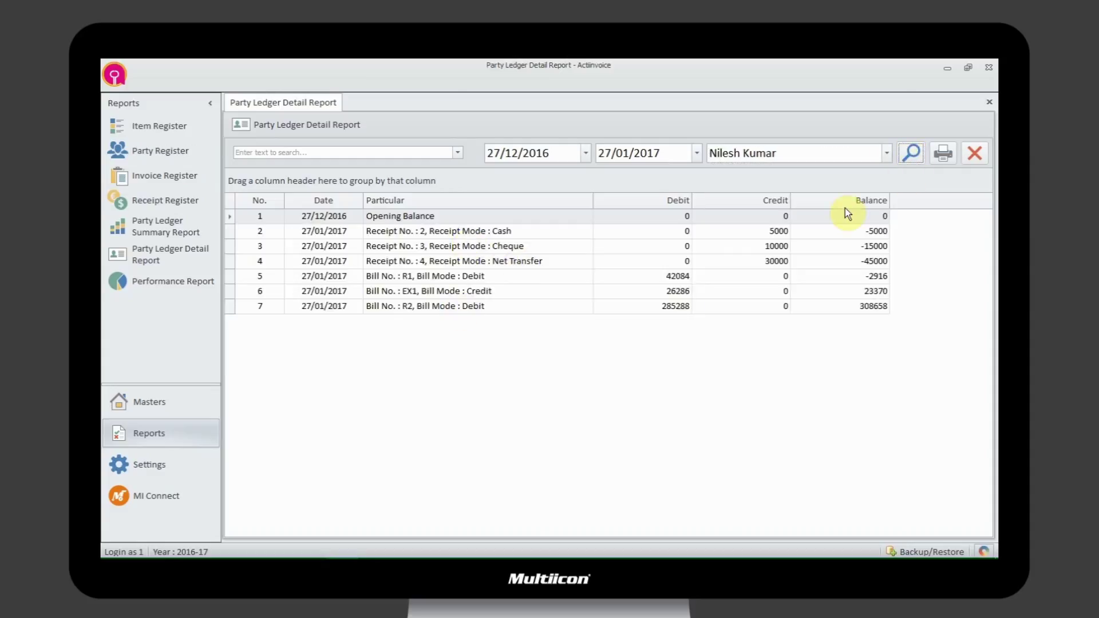
left_click(939, 152)
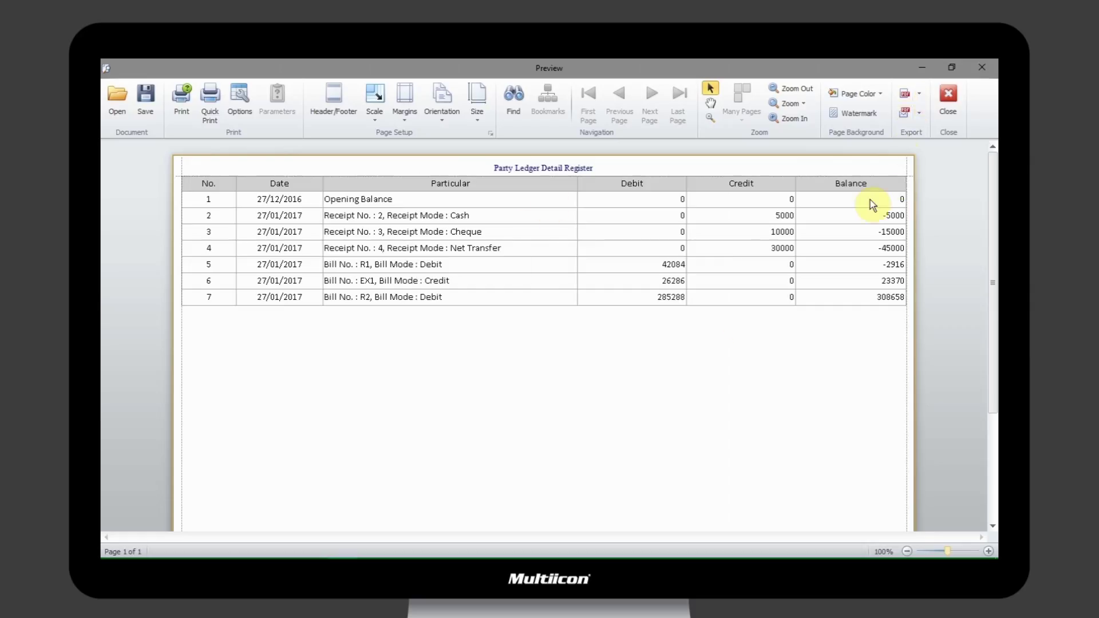
- Check the ledger preview's export formats without exporting, then close the print preview
left_click(919, 95)
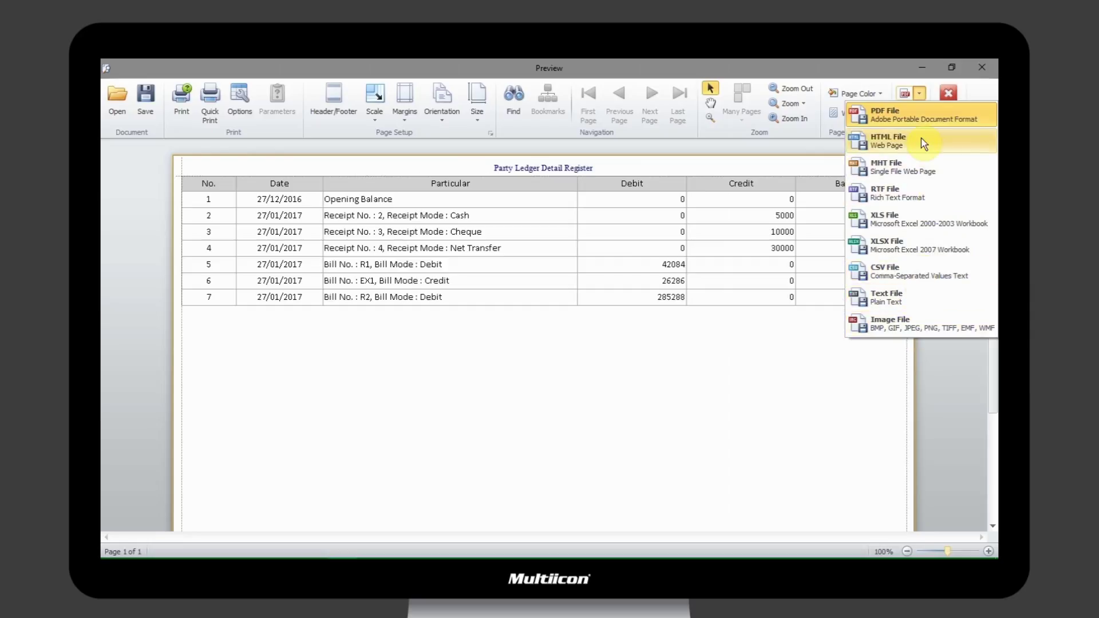
left_click(831, 391)
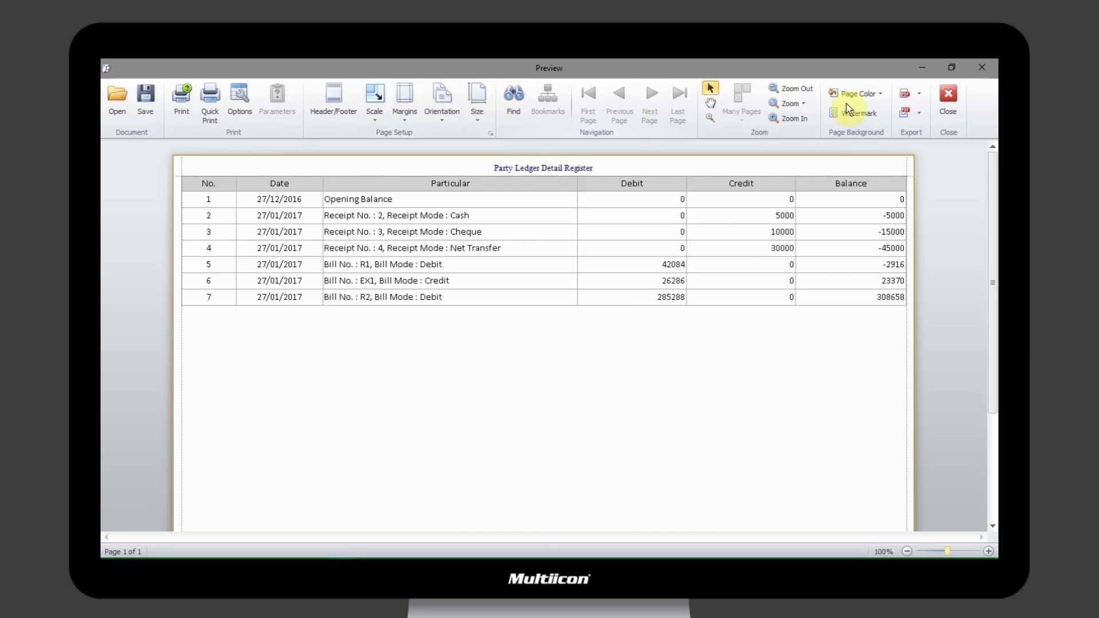
left_click(953, 95)
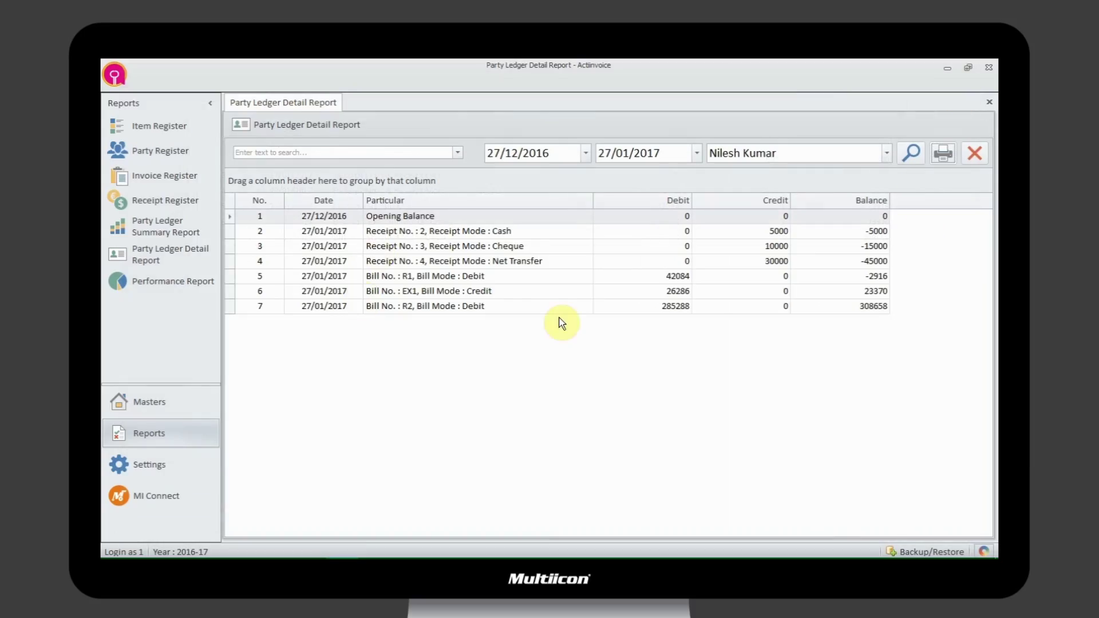
- Close the ledger detail report and generate the Performance Report item-wise
left_click(989, 101)
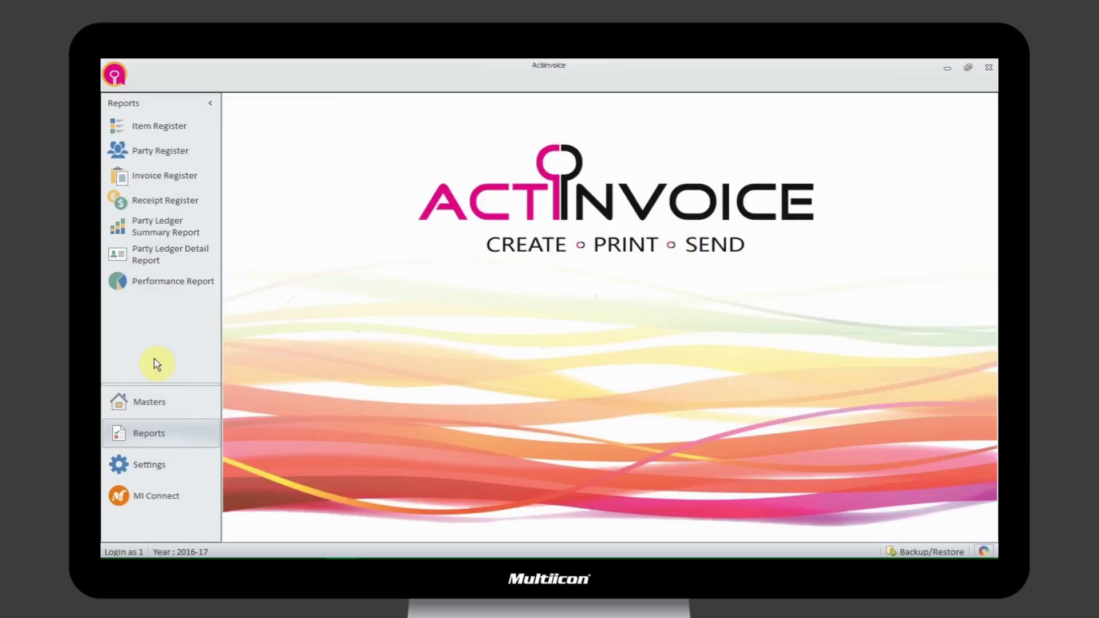
left_click(157, 286)
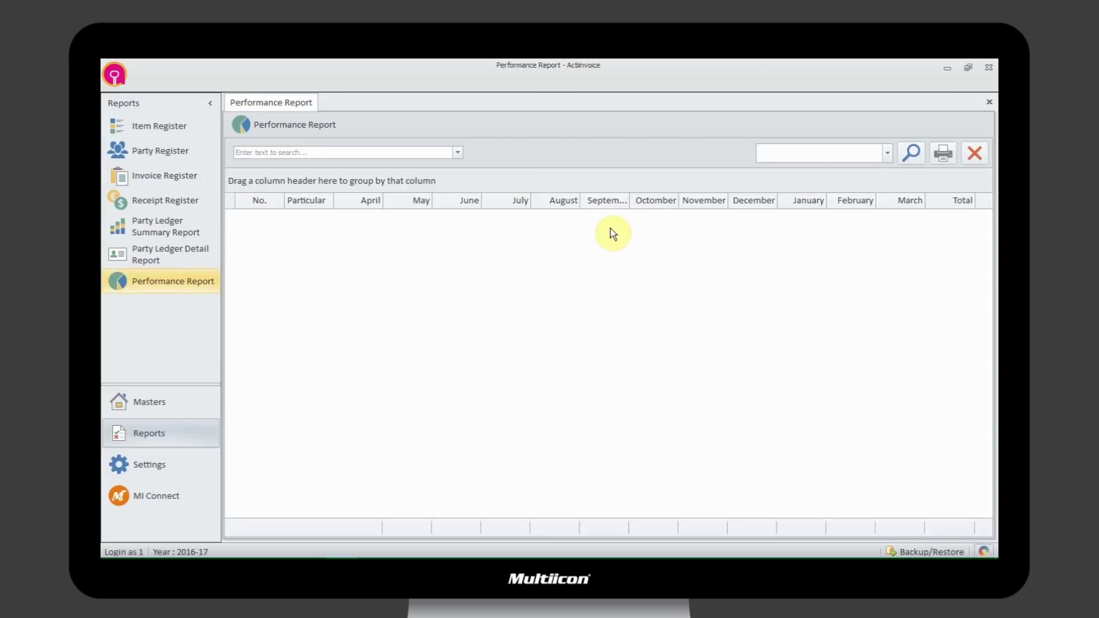
left_click(887, 154)
left_click(801, 170)
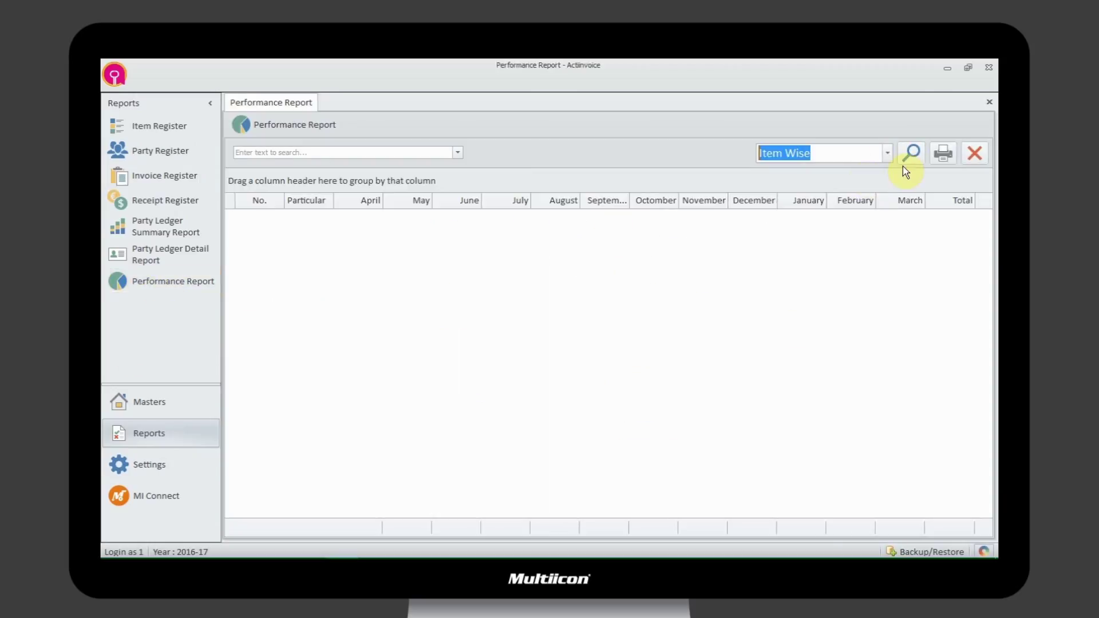
left_click(911, 153)
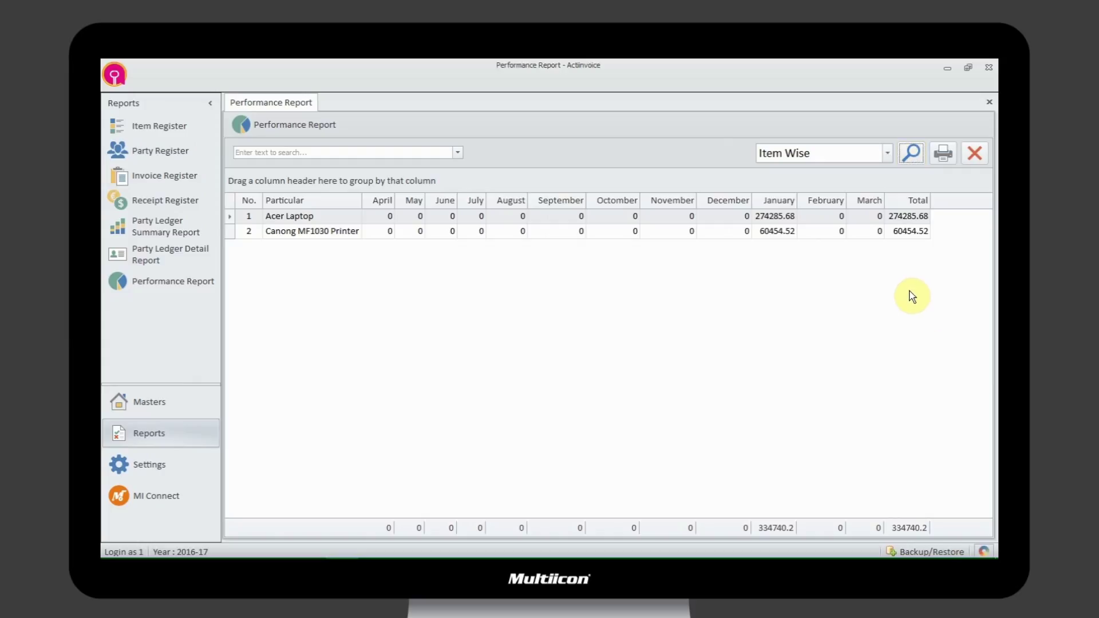
- Regenerate the Performance Report party-wise, then city-wise, then state-wise
left_click(887, 154)
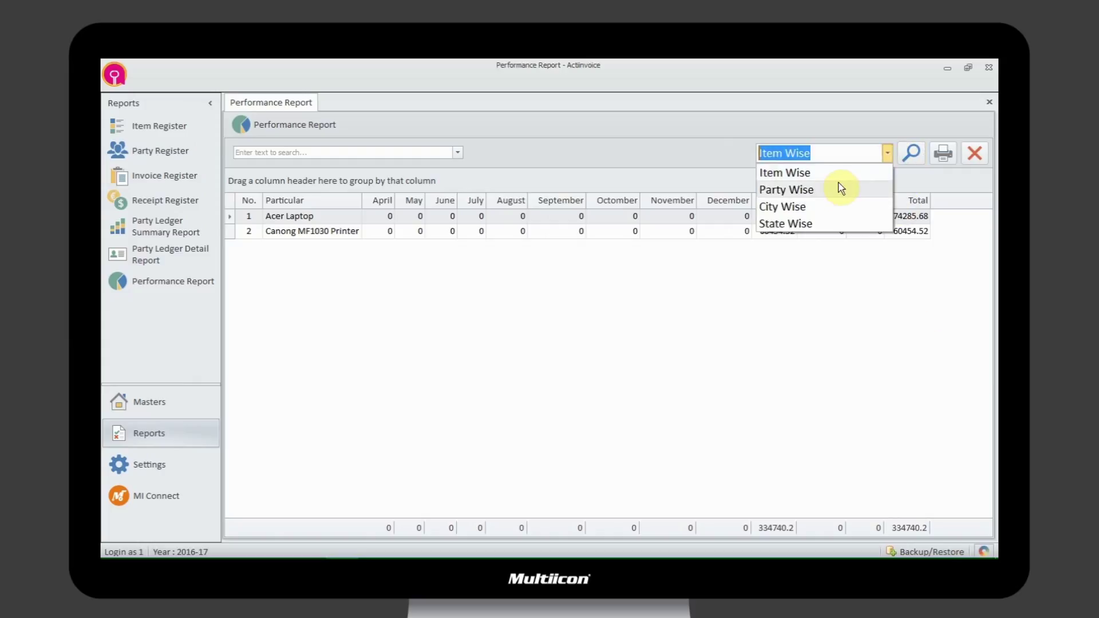
left_click(827, 187)
left_click(912, 153)
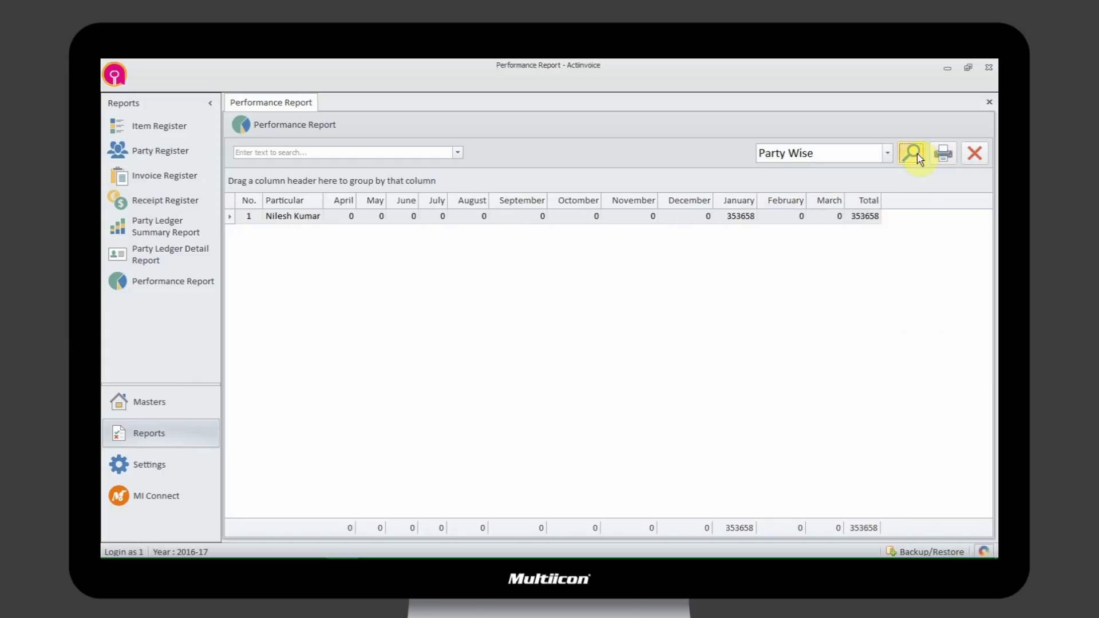
left_click(887, 154)
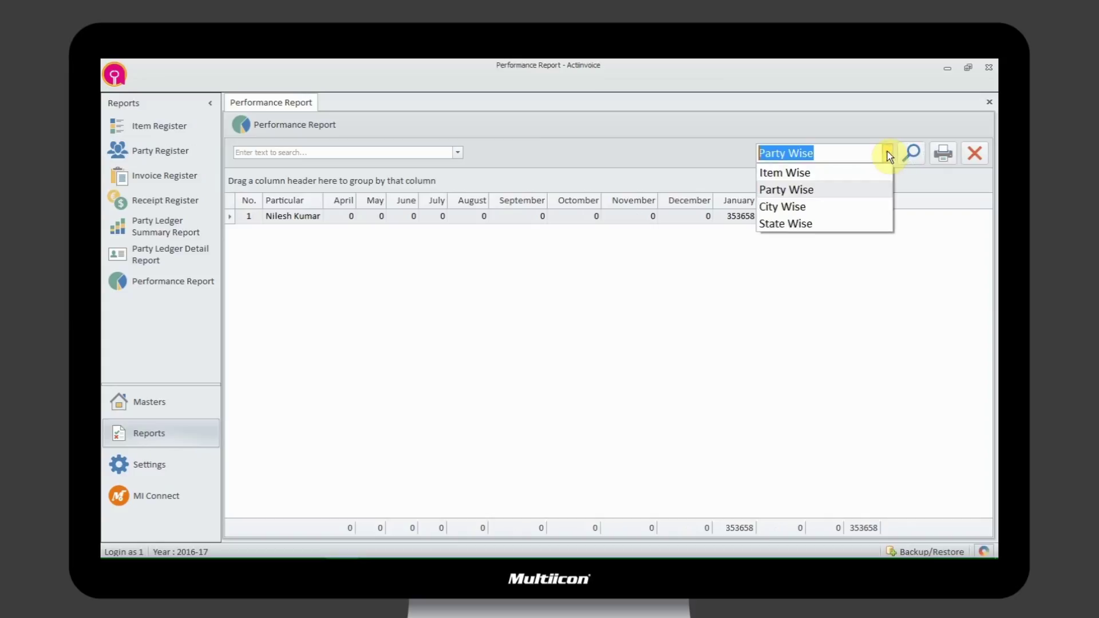
left_click(815, 207)
left_click(916, 155)
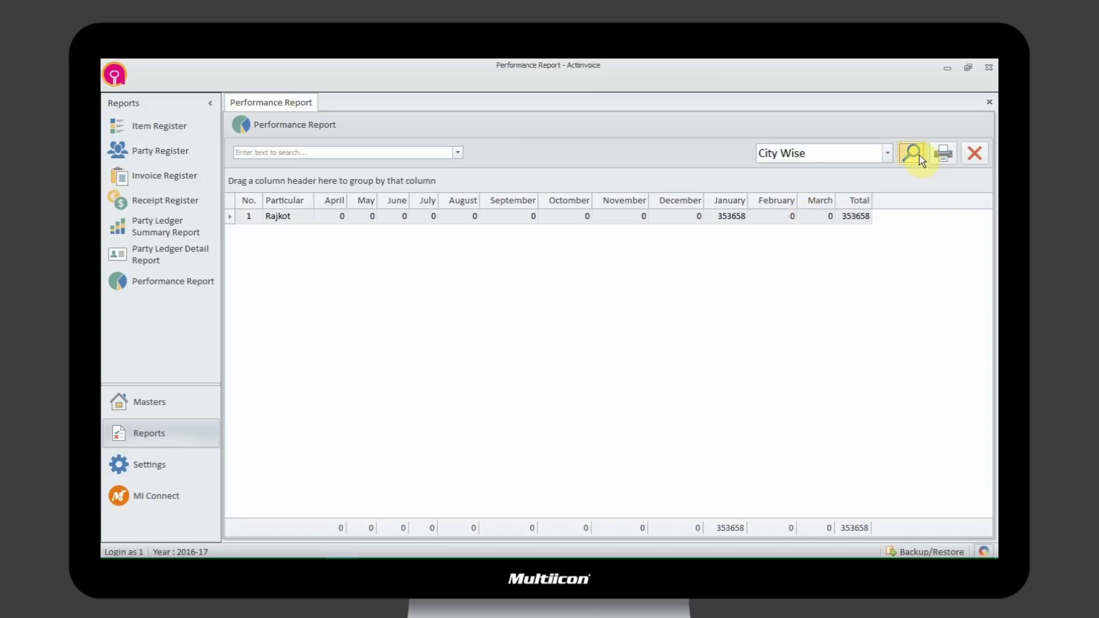
left_click(887, 153)
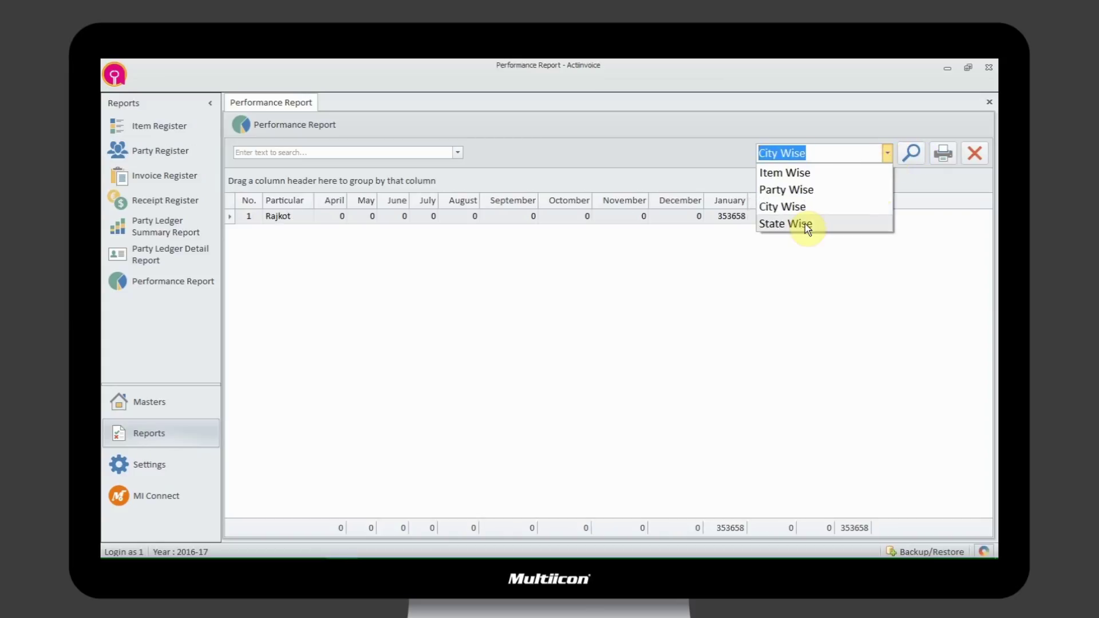
left_click(809, 225)
left_click(918, 148)
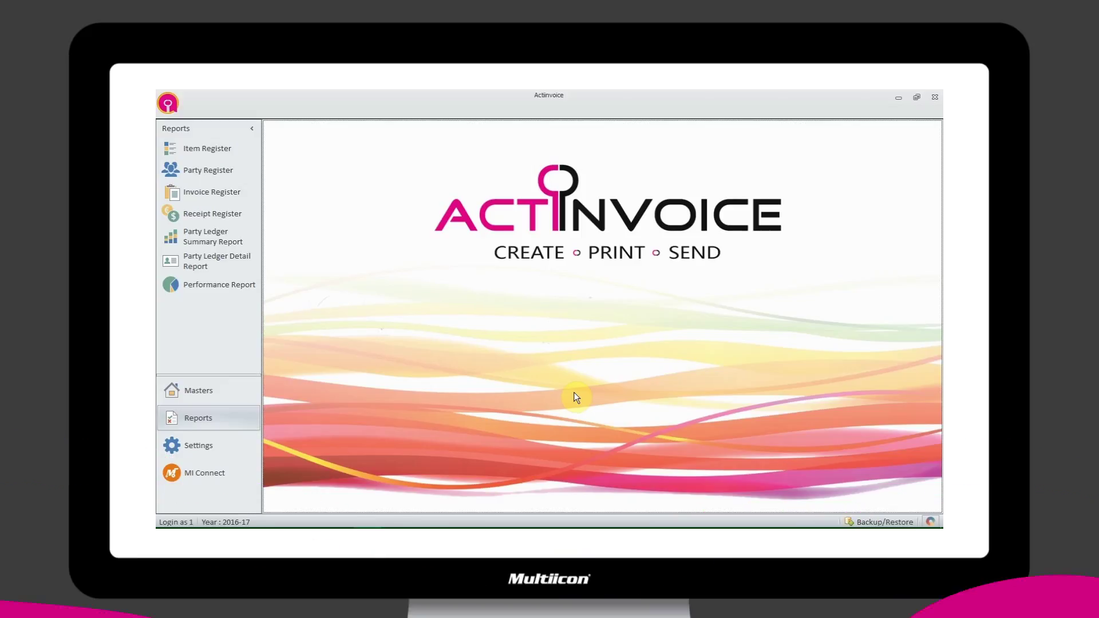
- Enter company name Multiicon with its phone number, website and e-mail in the Company Profile
left_click(189, 447)
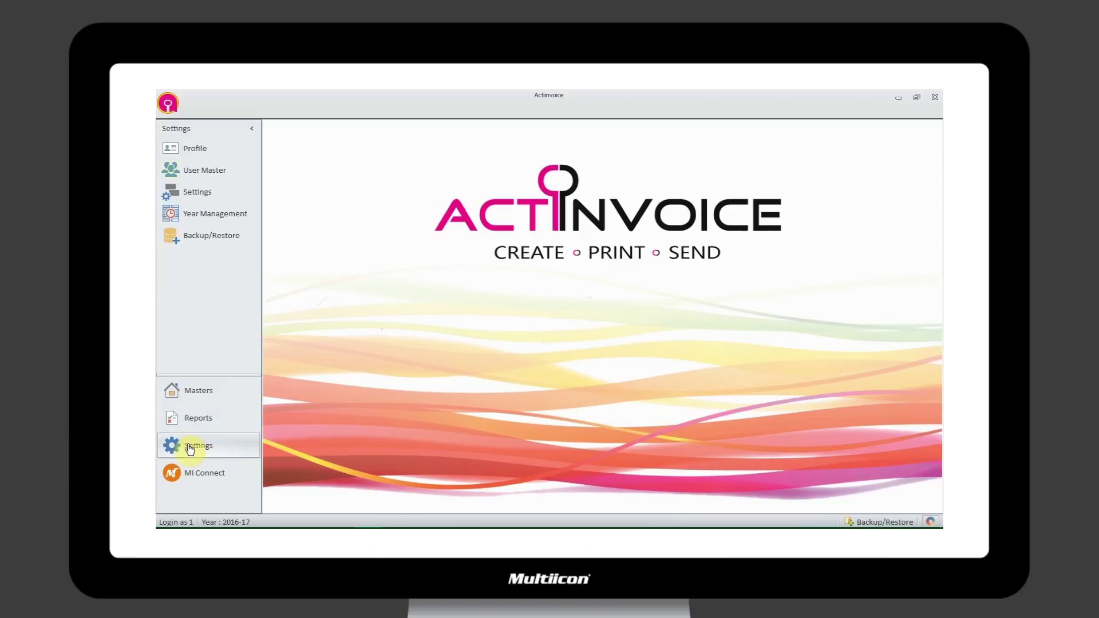
left_click(215, 152)
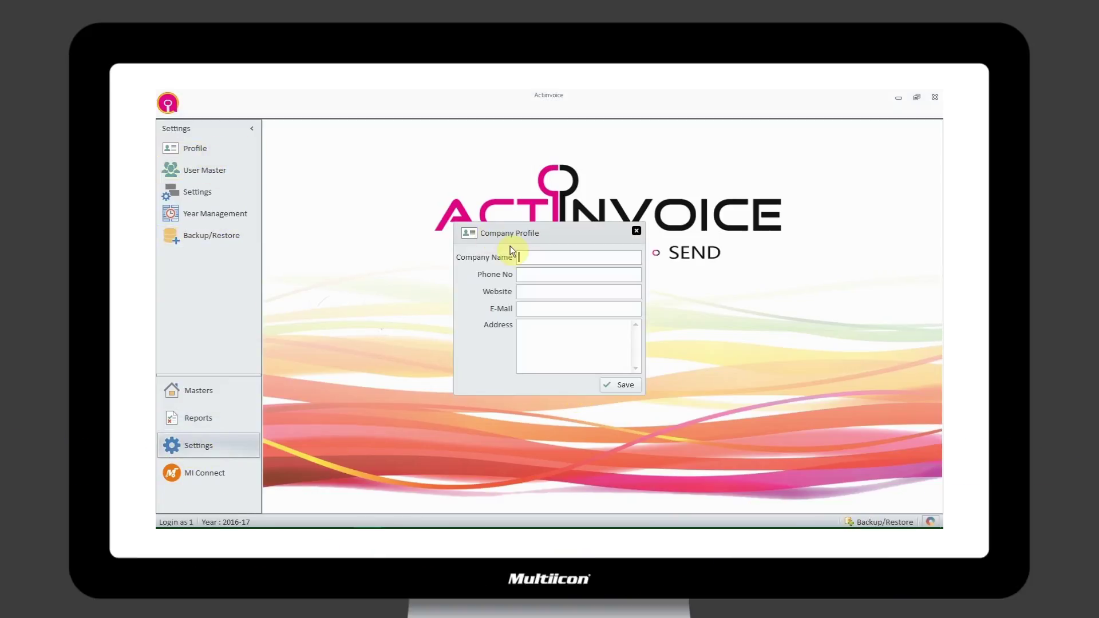
type("Multiicon")
key("Tab")
key("Tab")
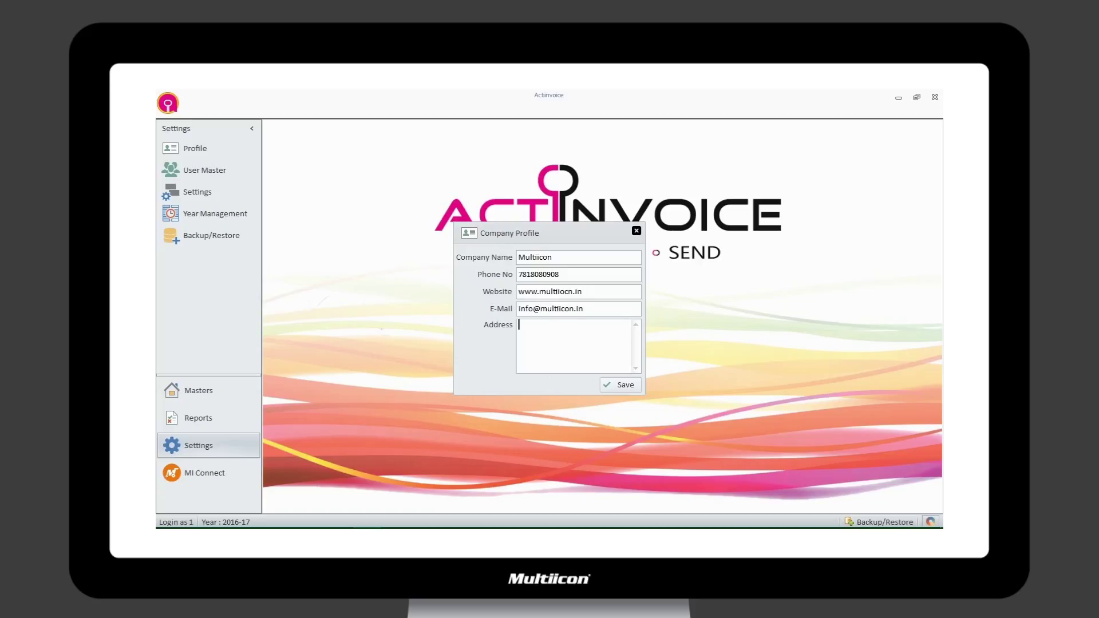
- Fill in the three-line company address, save the profile and close the form
type("Airport Ro")
type("Ring Road, Rajko")
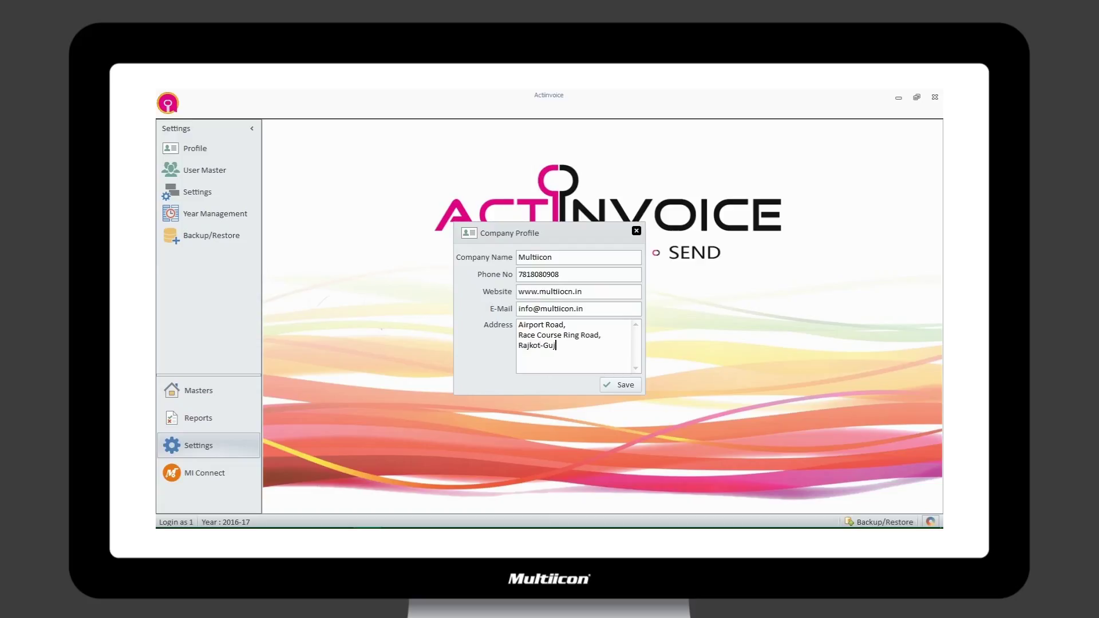
type("-India")
left_click(625, 381)
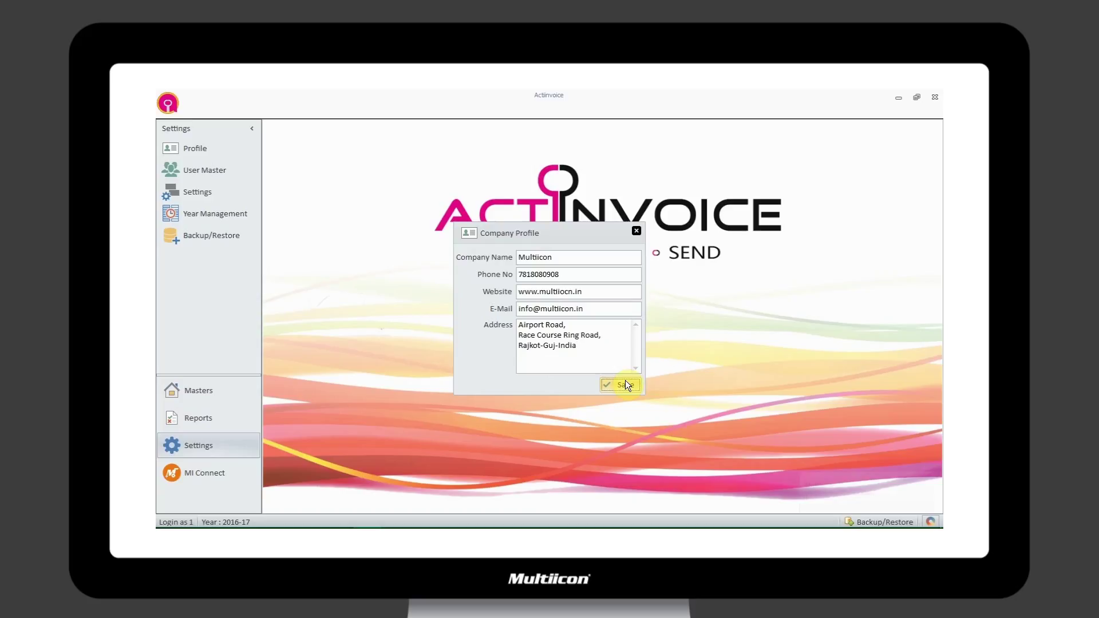
left_click(636, 231)
- Add a new user with a user ID and confirmed password in User Master
left_click(239, 173)
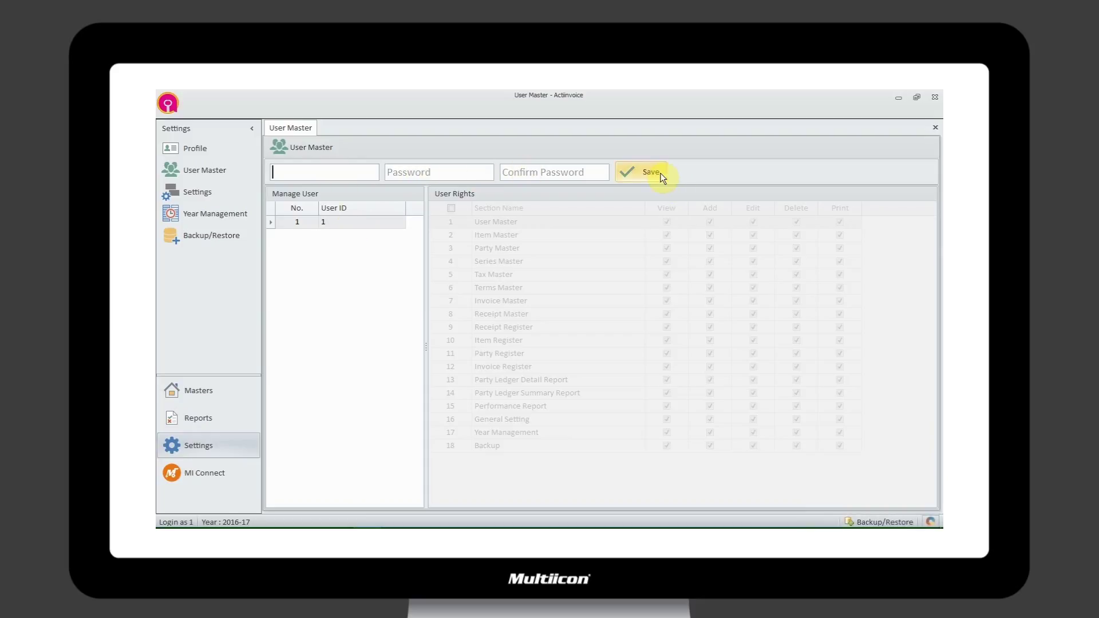
right_click(364, 222)
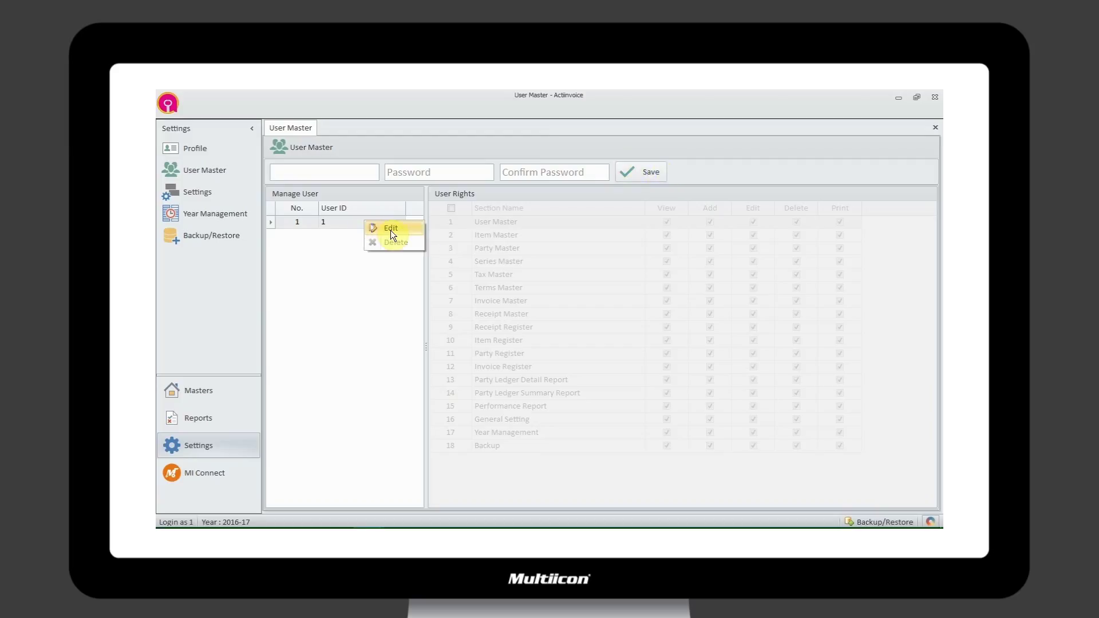
left_click(316, 173)
type("demo")
key("Tab")
type("demo")
key("Tab")
type("demo")
key("Tab")
key("Return")
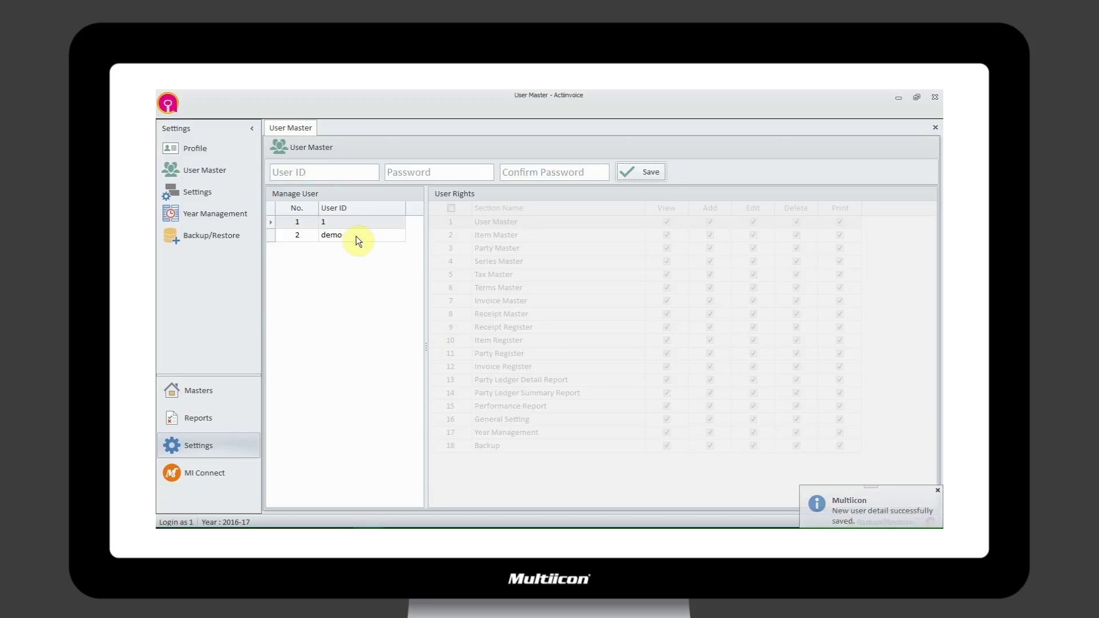
- Edit the new user to set a new confirmed password, update it, and close User Master
left_click(357, 235)
right_click(357, 235)
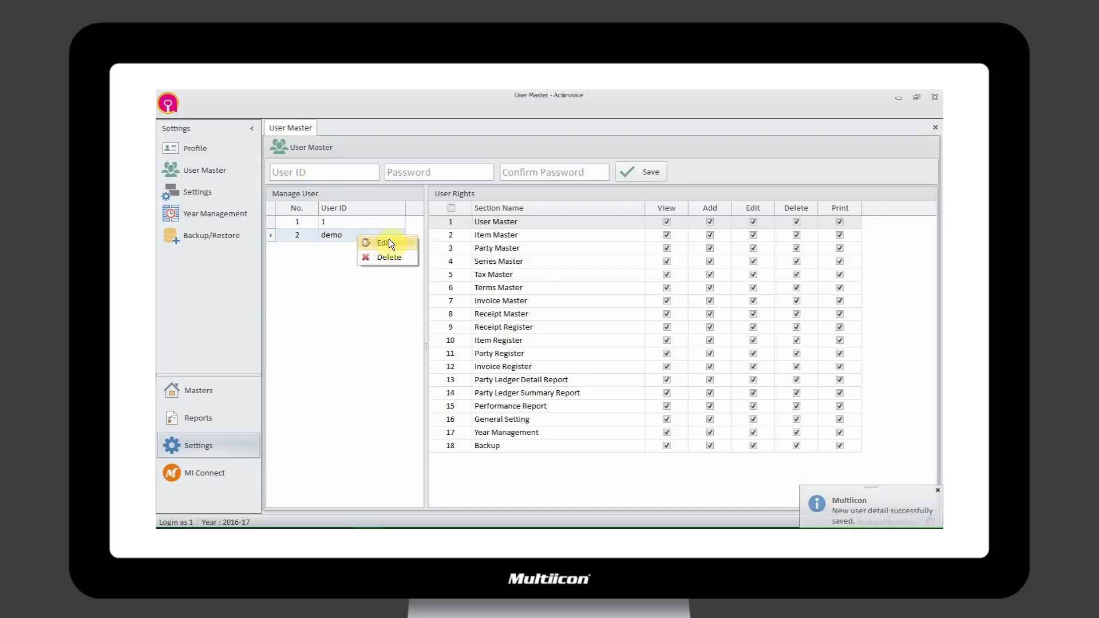
left_click(407, 336)
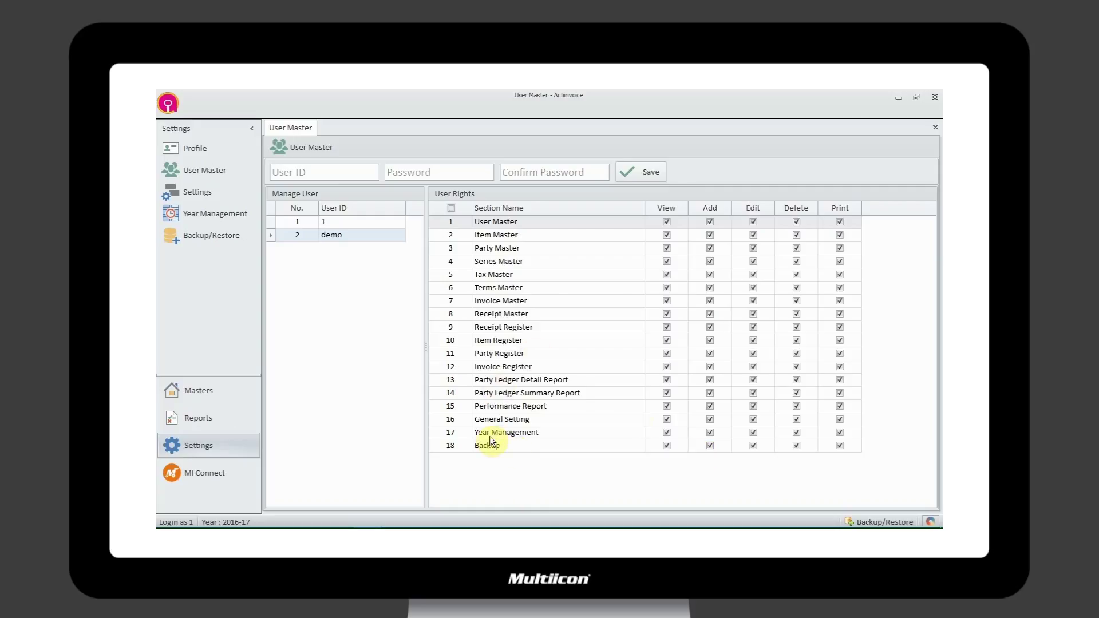
right_click(364, 239)
left_click(394, 243)
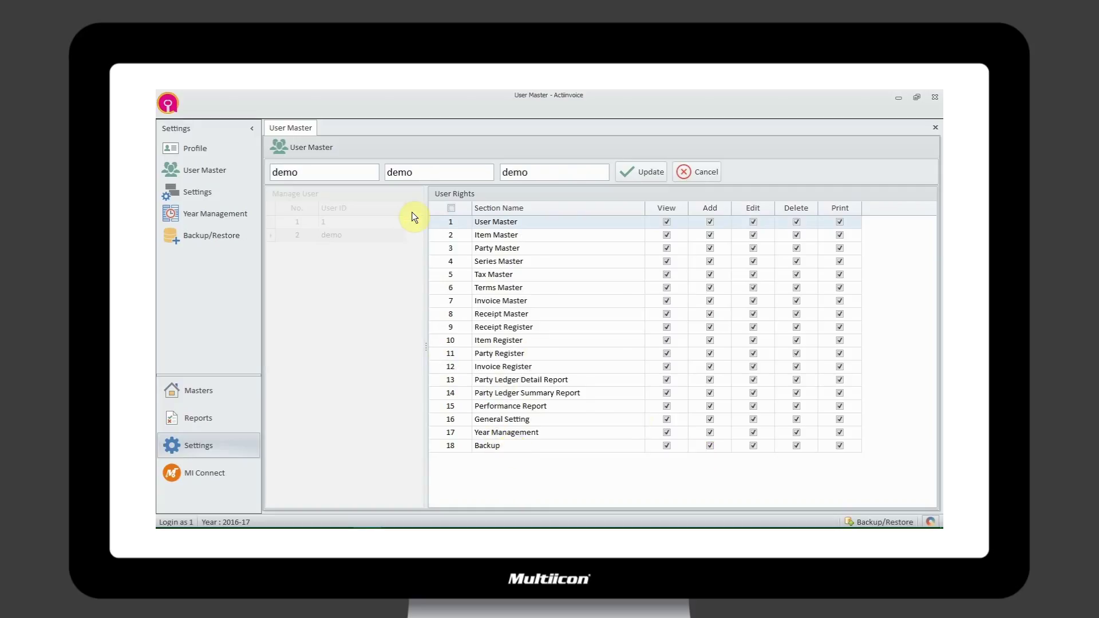
double_click(399, 170)
type("123")
key("Tab")
type("123")
key("Tab")
key("Return")
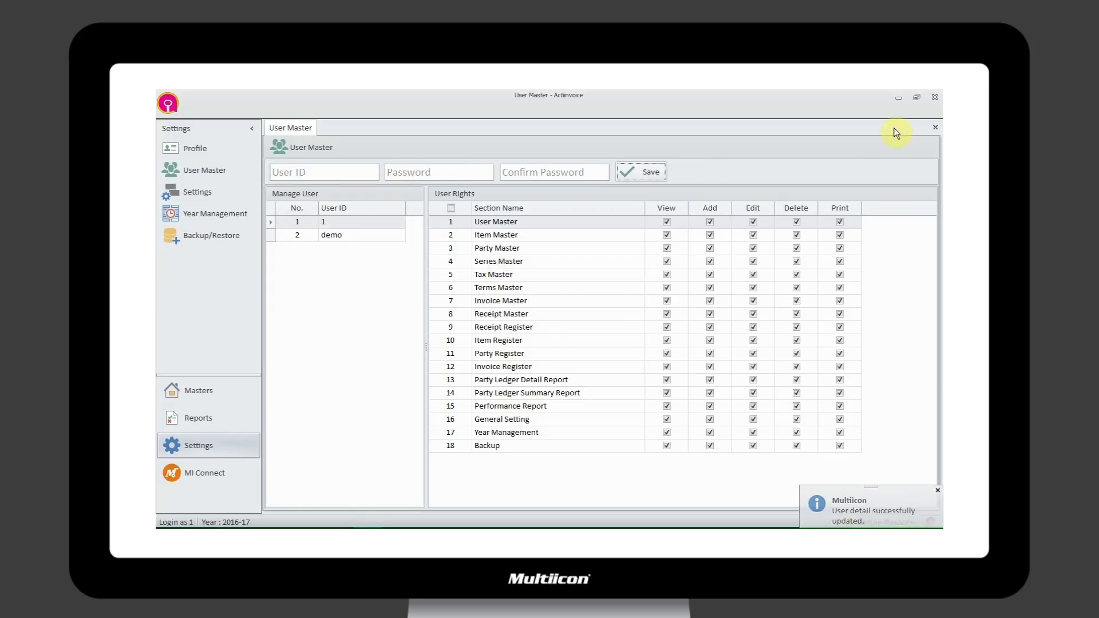
left_click(935, 128)
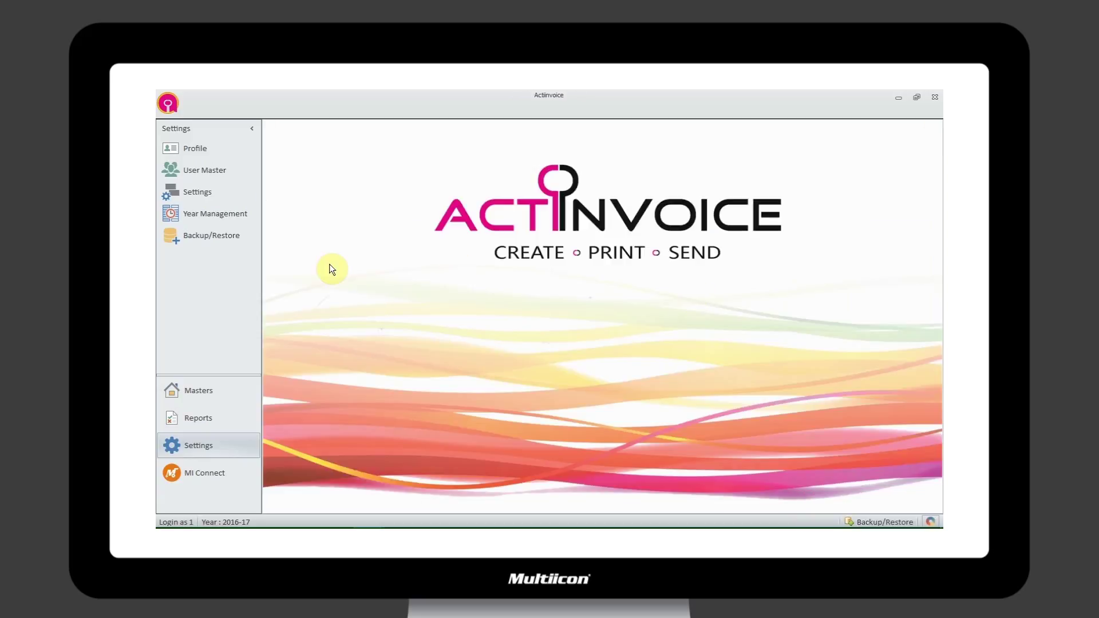
left_click(202, 194)
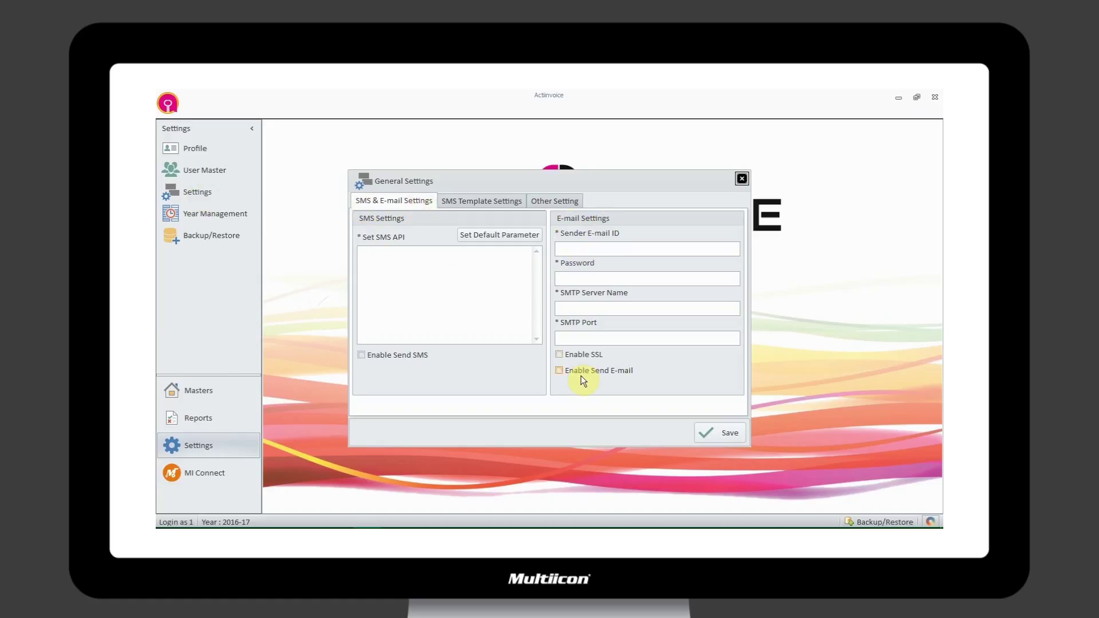
left_click(475, 201)
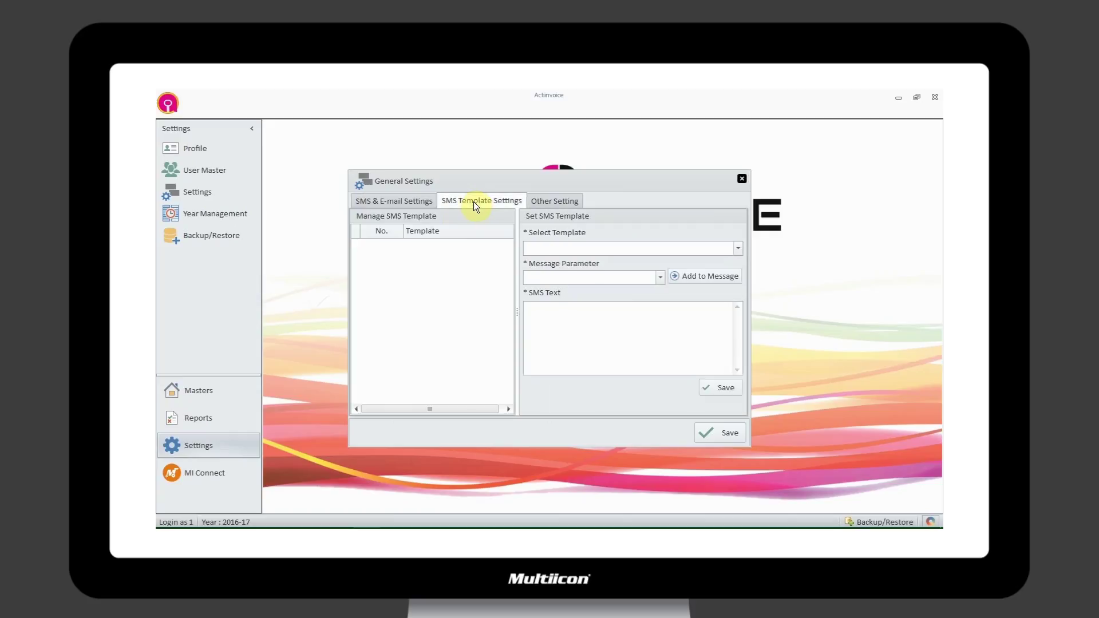
left_click(735, 248)
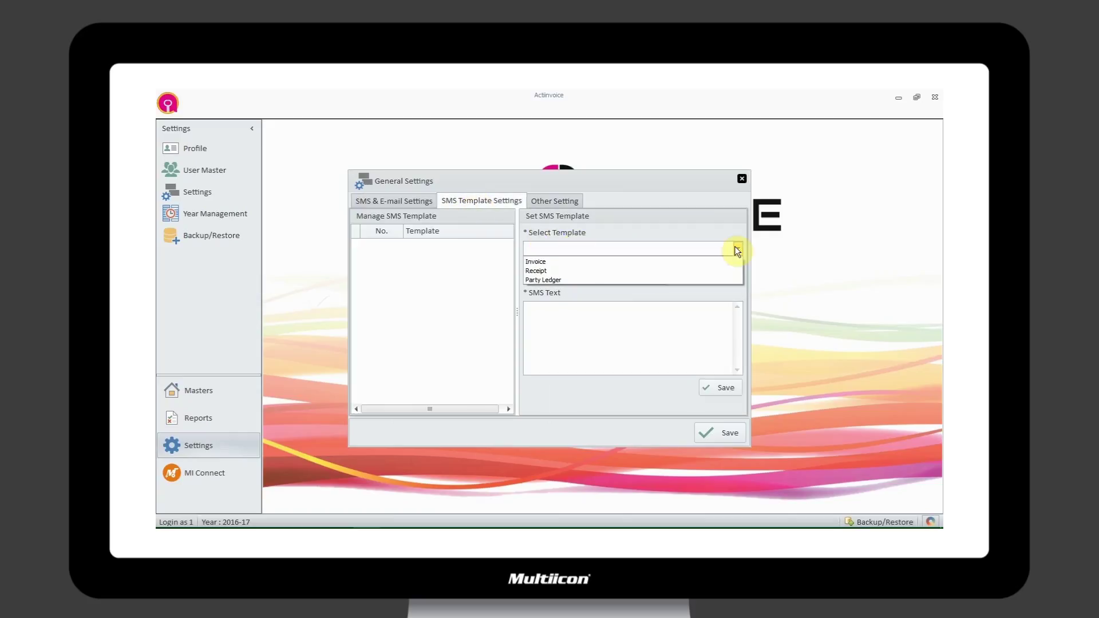
left_click(486, 317)
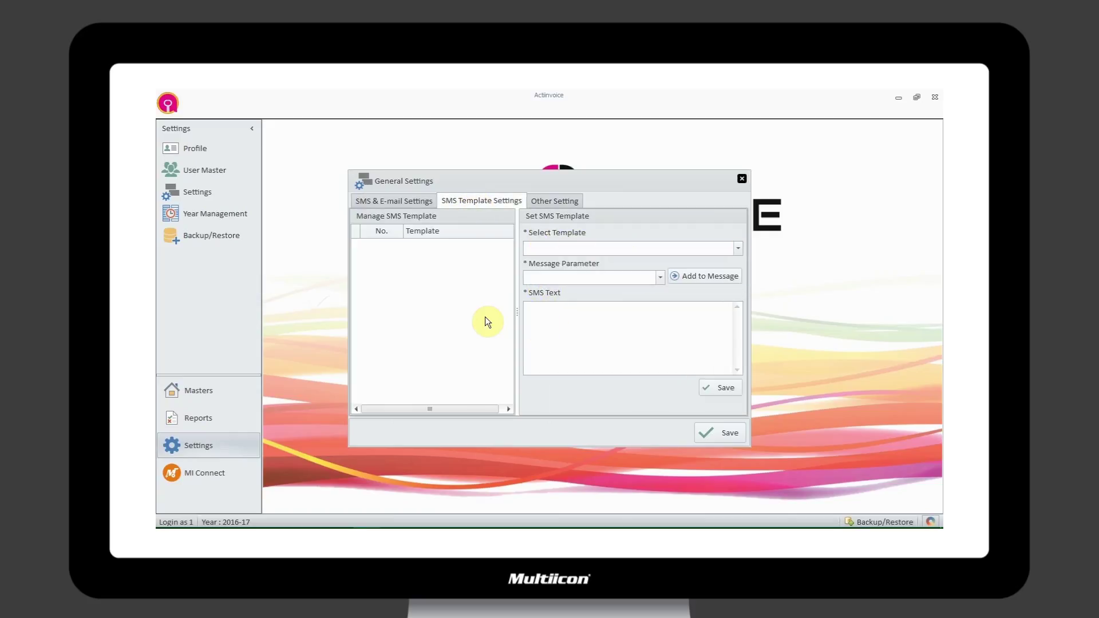
left_click(551, 204)
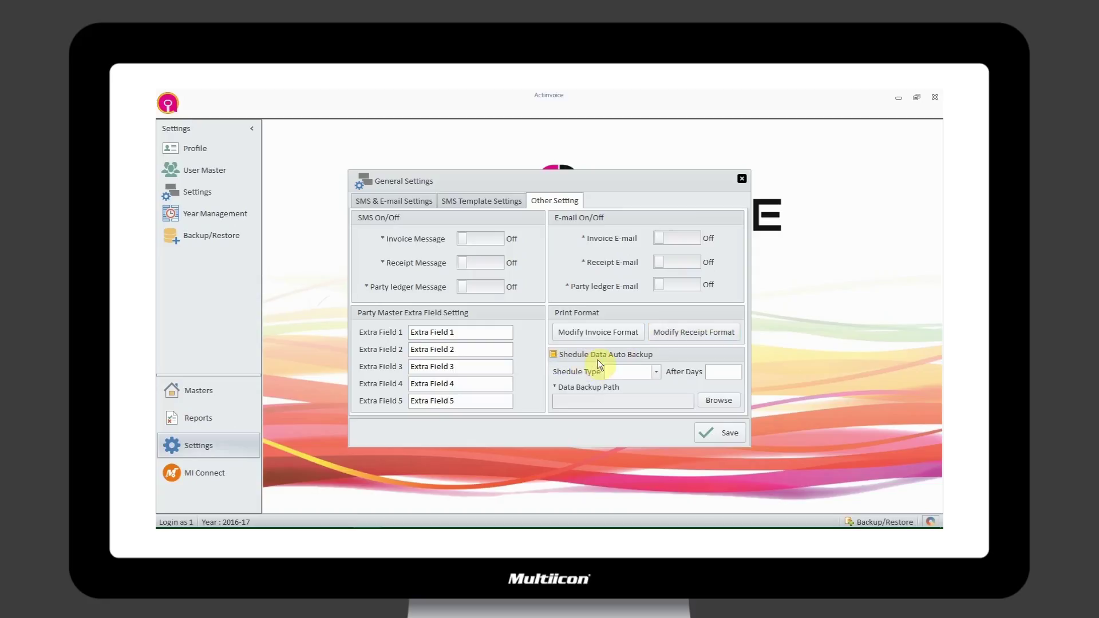
left_click(656, 373)
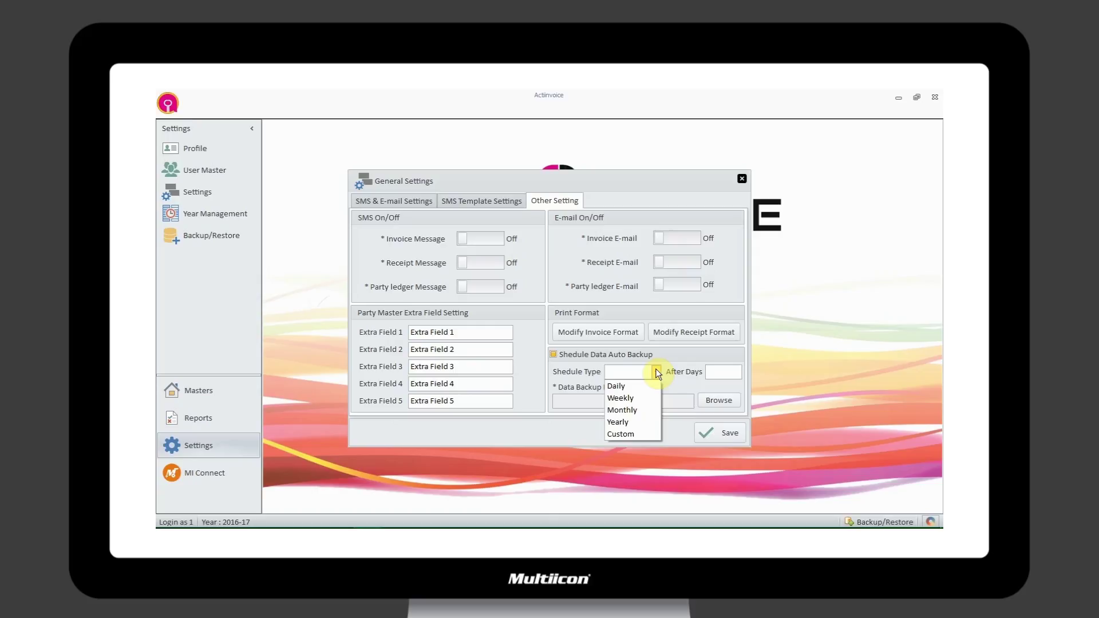
left_click(657, 373)
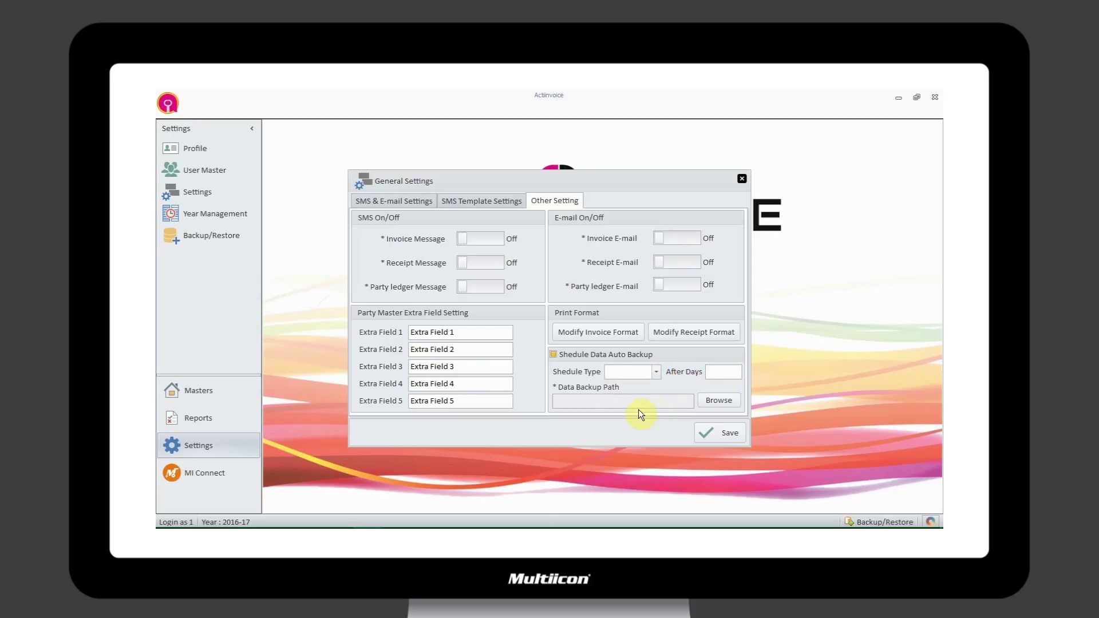
left_click(741, 178)
left_click(540, 354)
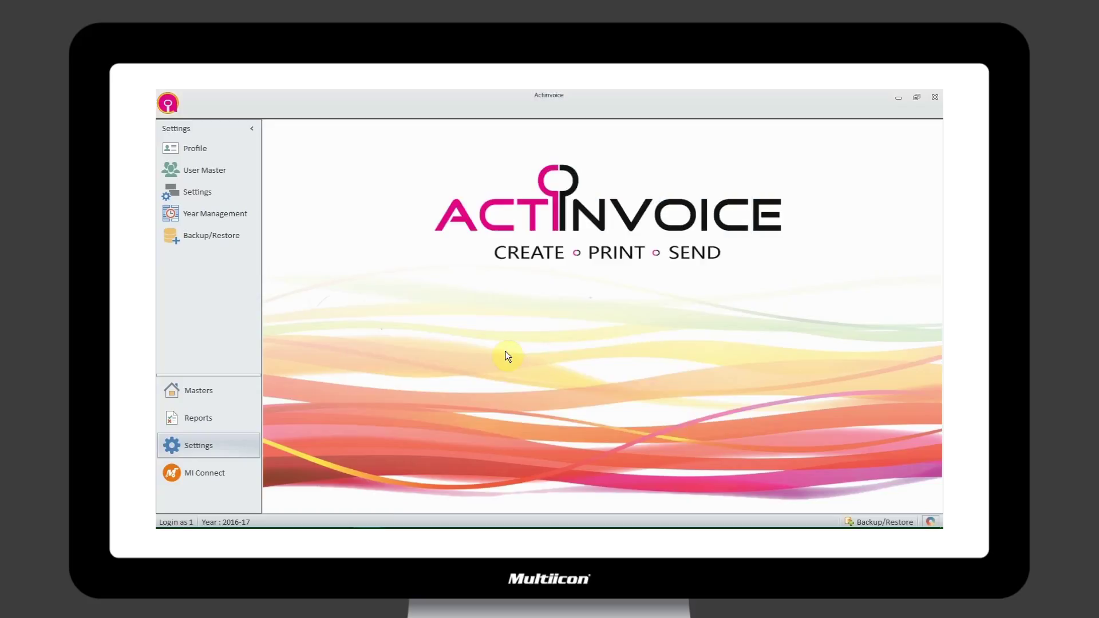
left_click(216, 219)
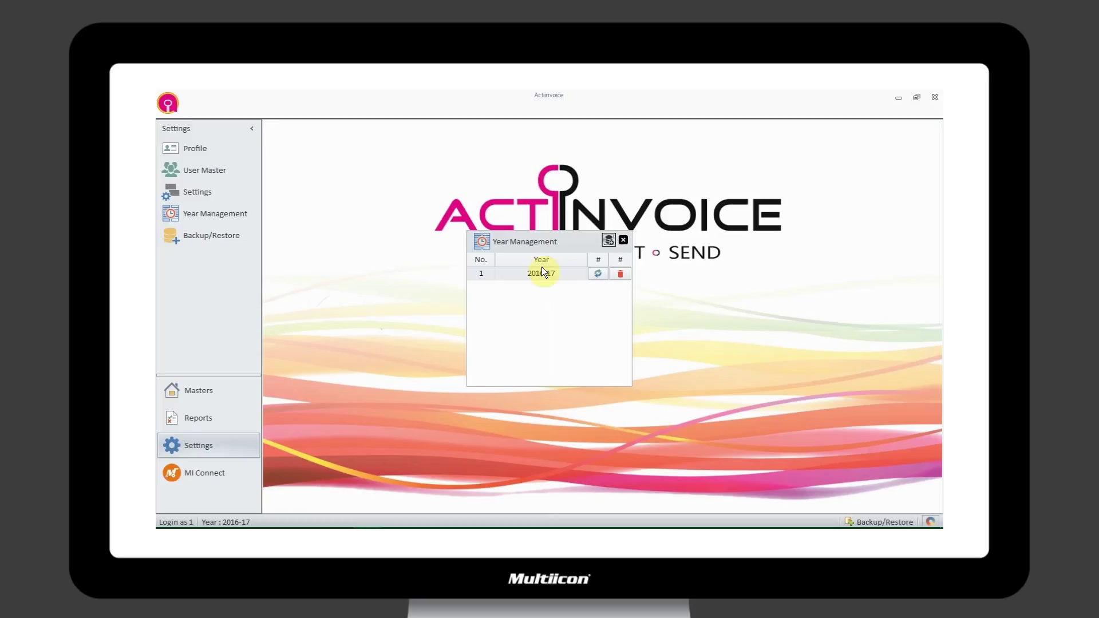
left_click(608, 240)
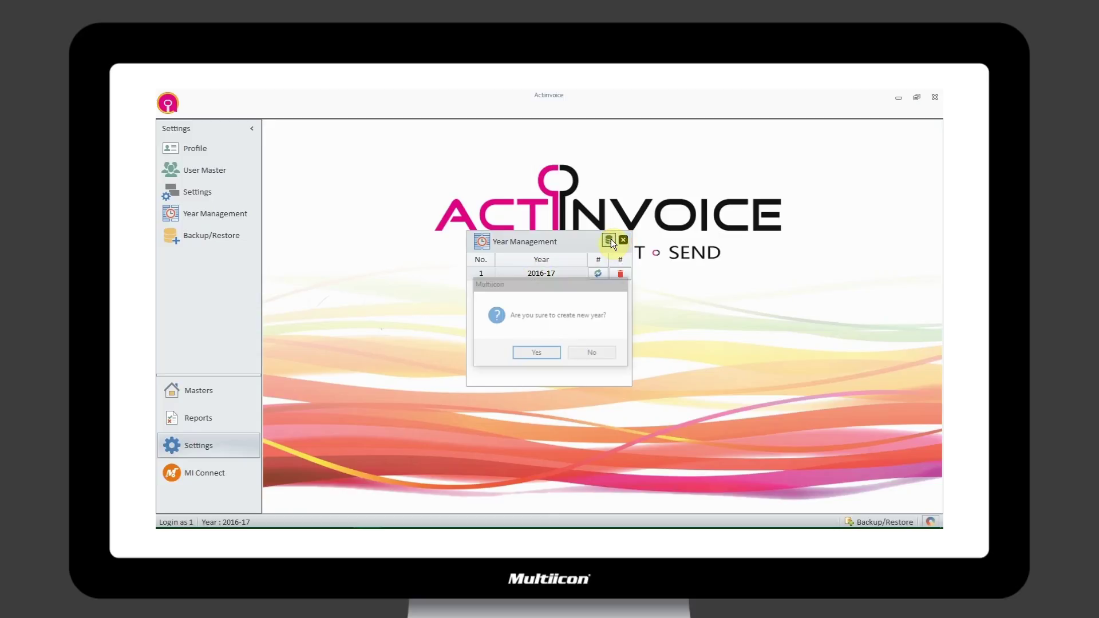
left_click(536, 353)
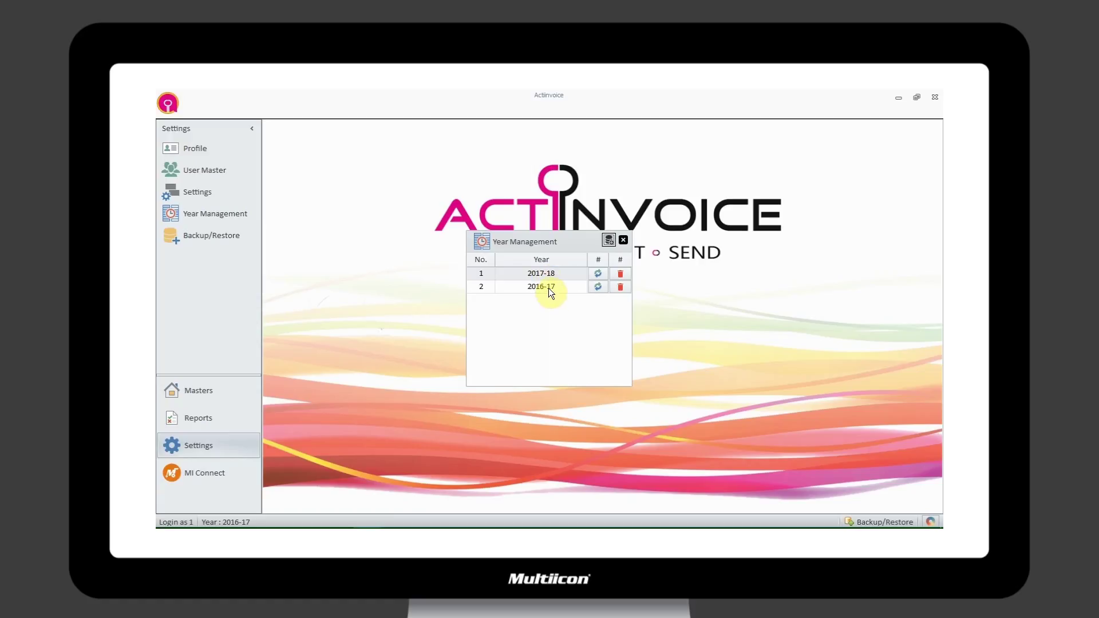
left_click(544, 286)
left_click(553, 273)
left_click(627, 273)
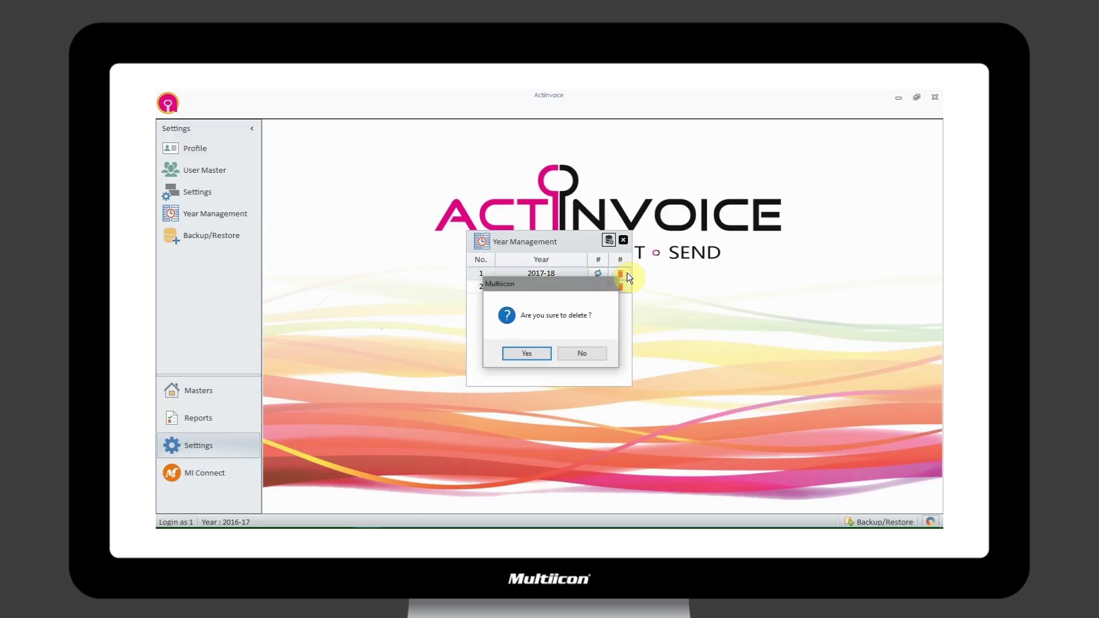
left_click(533, 352)
left_click(623, 239)
left_click(526, 349)
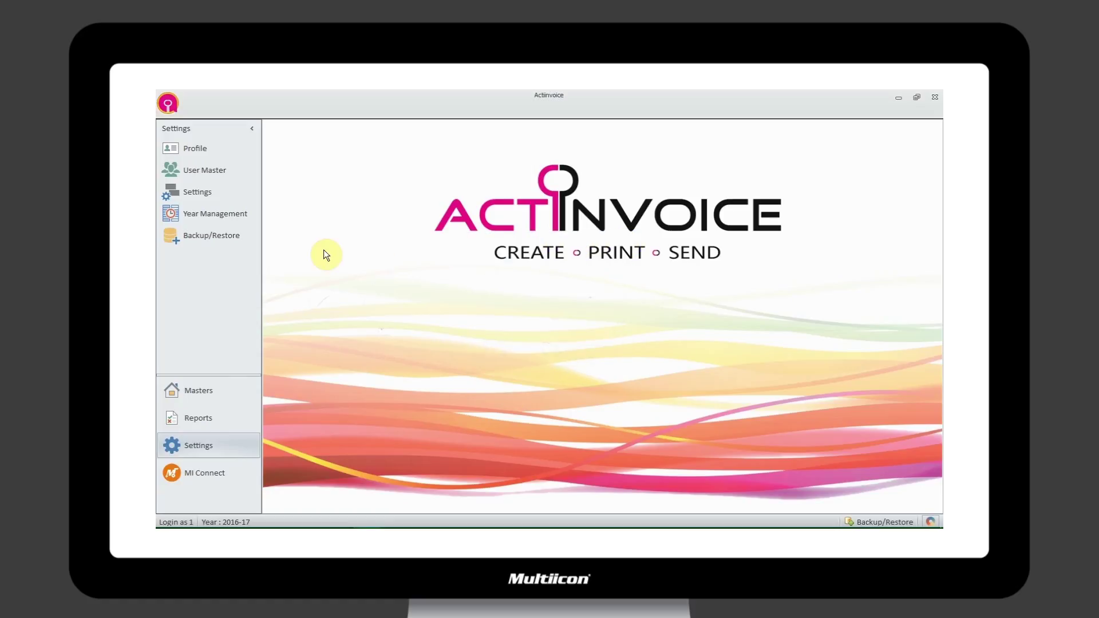
left_click(203, 243)
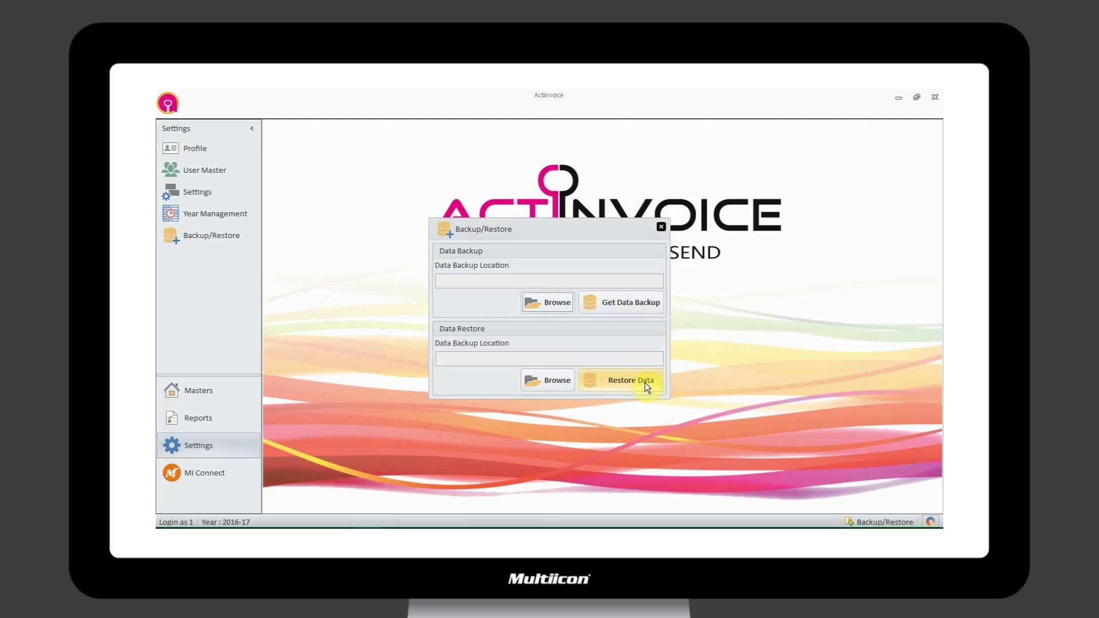
left_click(662, 227)
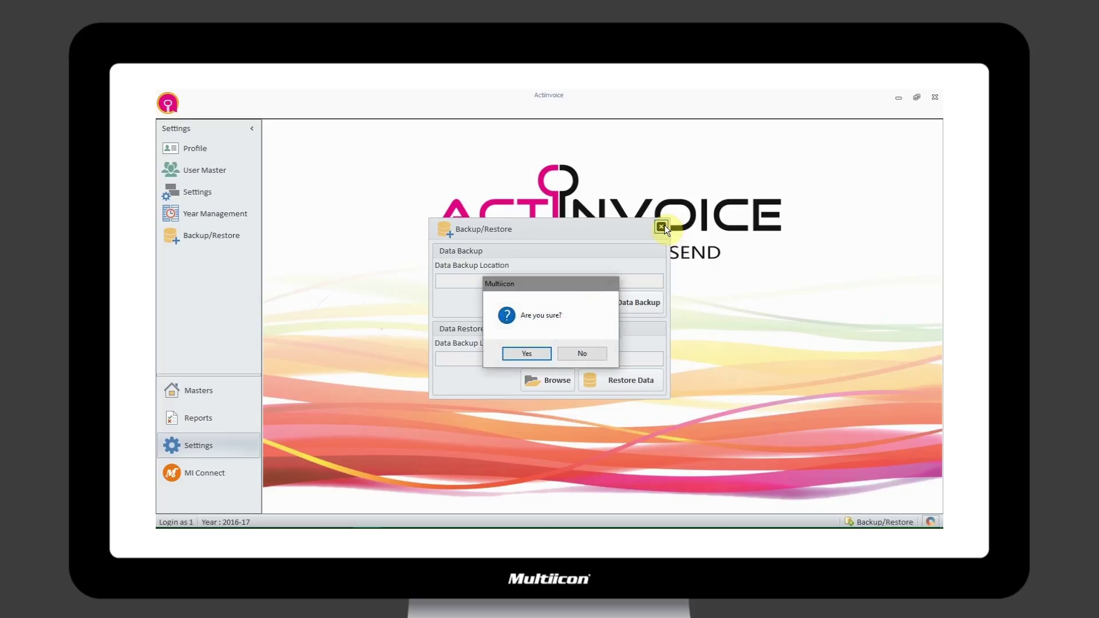
left_click(531, 354)
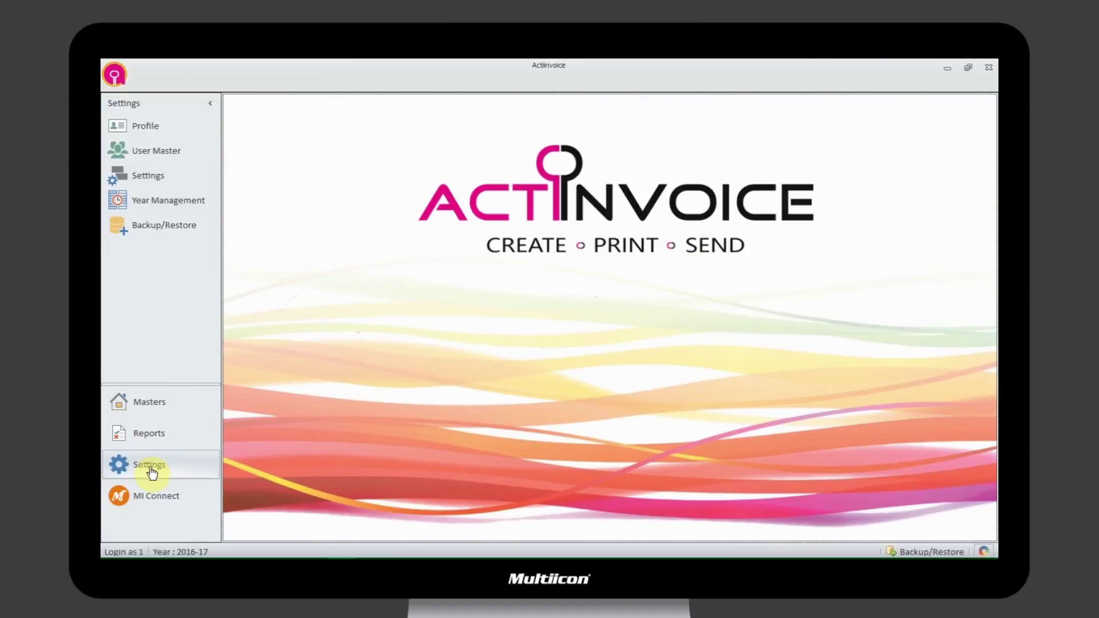
- Open the Quick Help tour from MI Connect, view the next slide, then close it
left_click(158, 499)
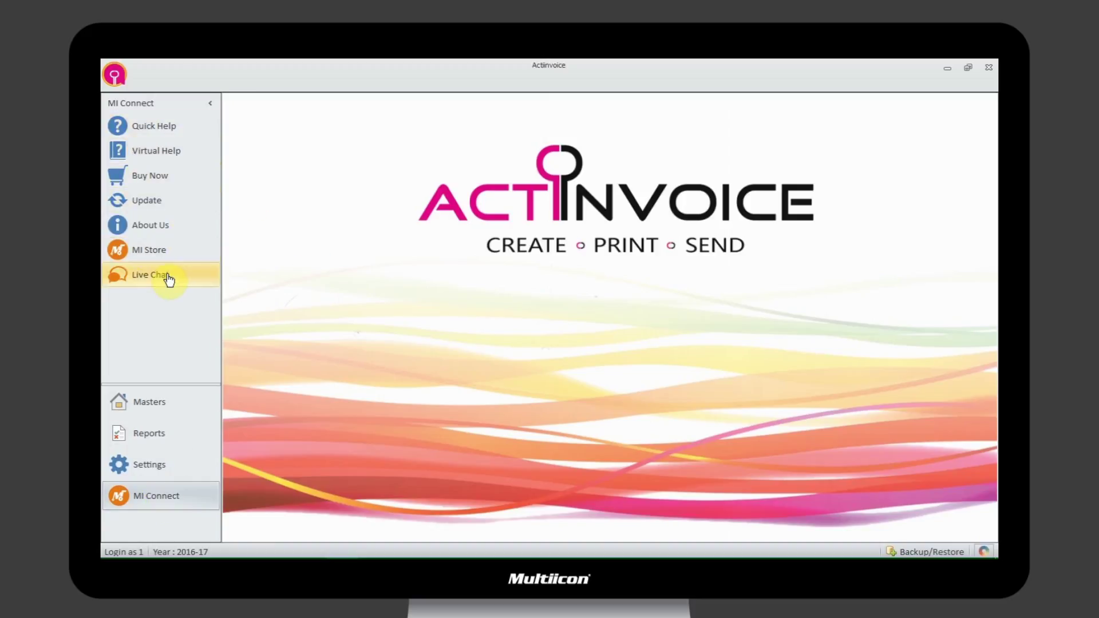
left_click(152, 132)
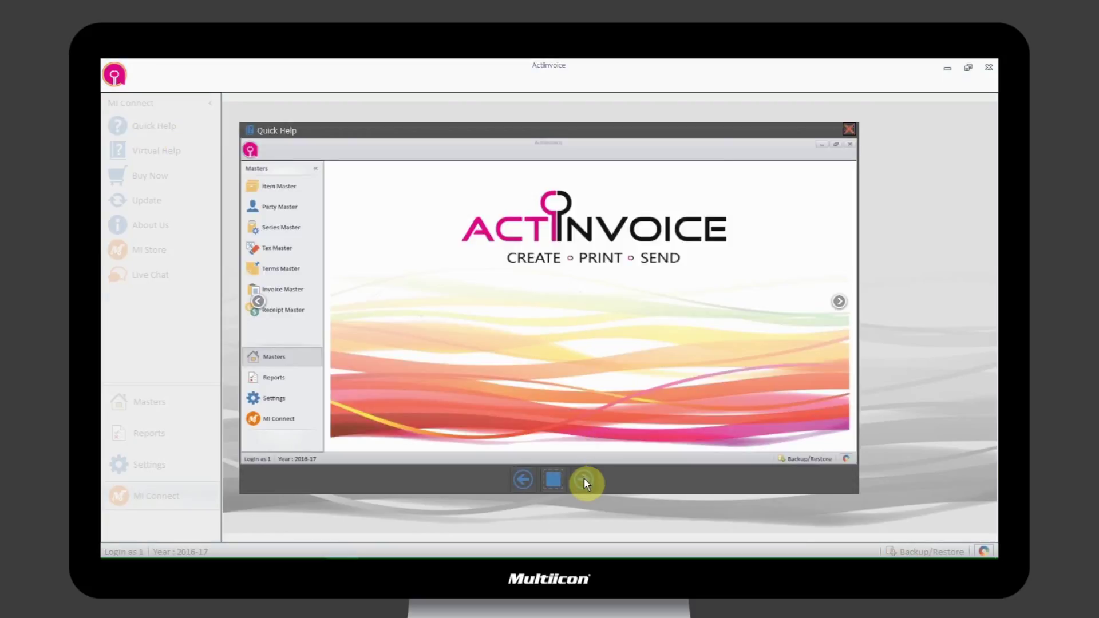
left_click(584, 480)
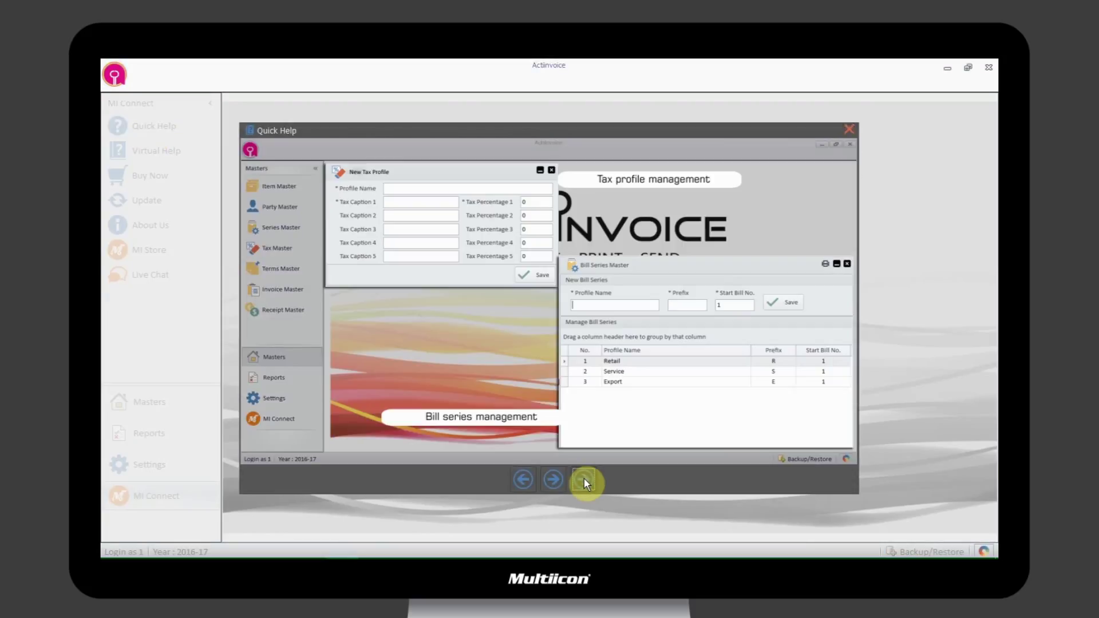
left_click(851, 131)
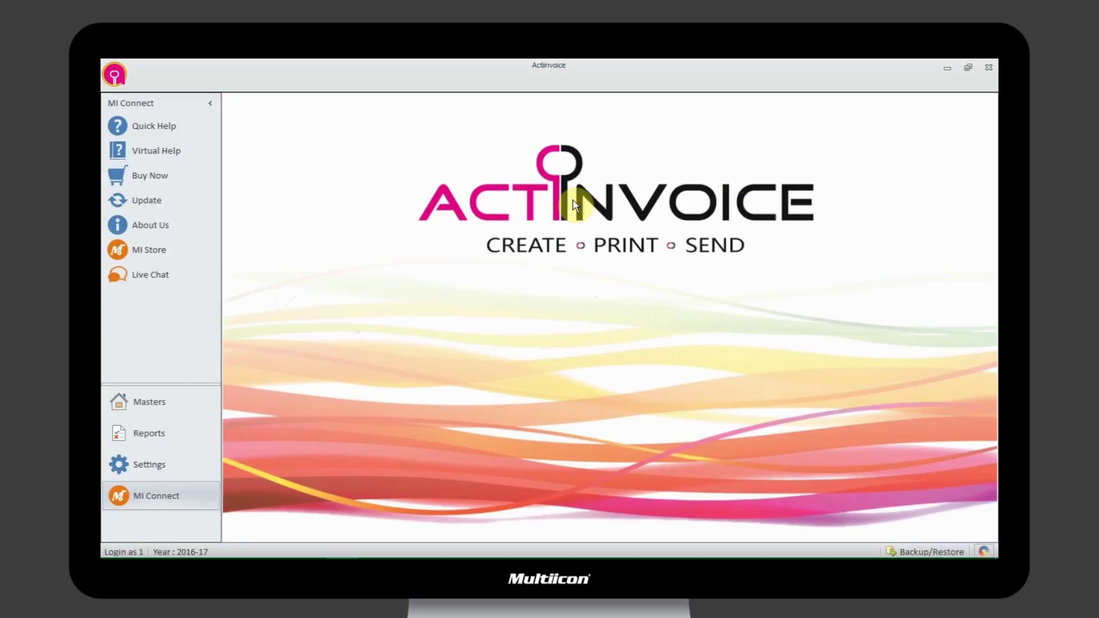